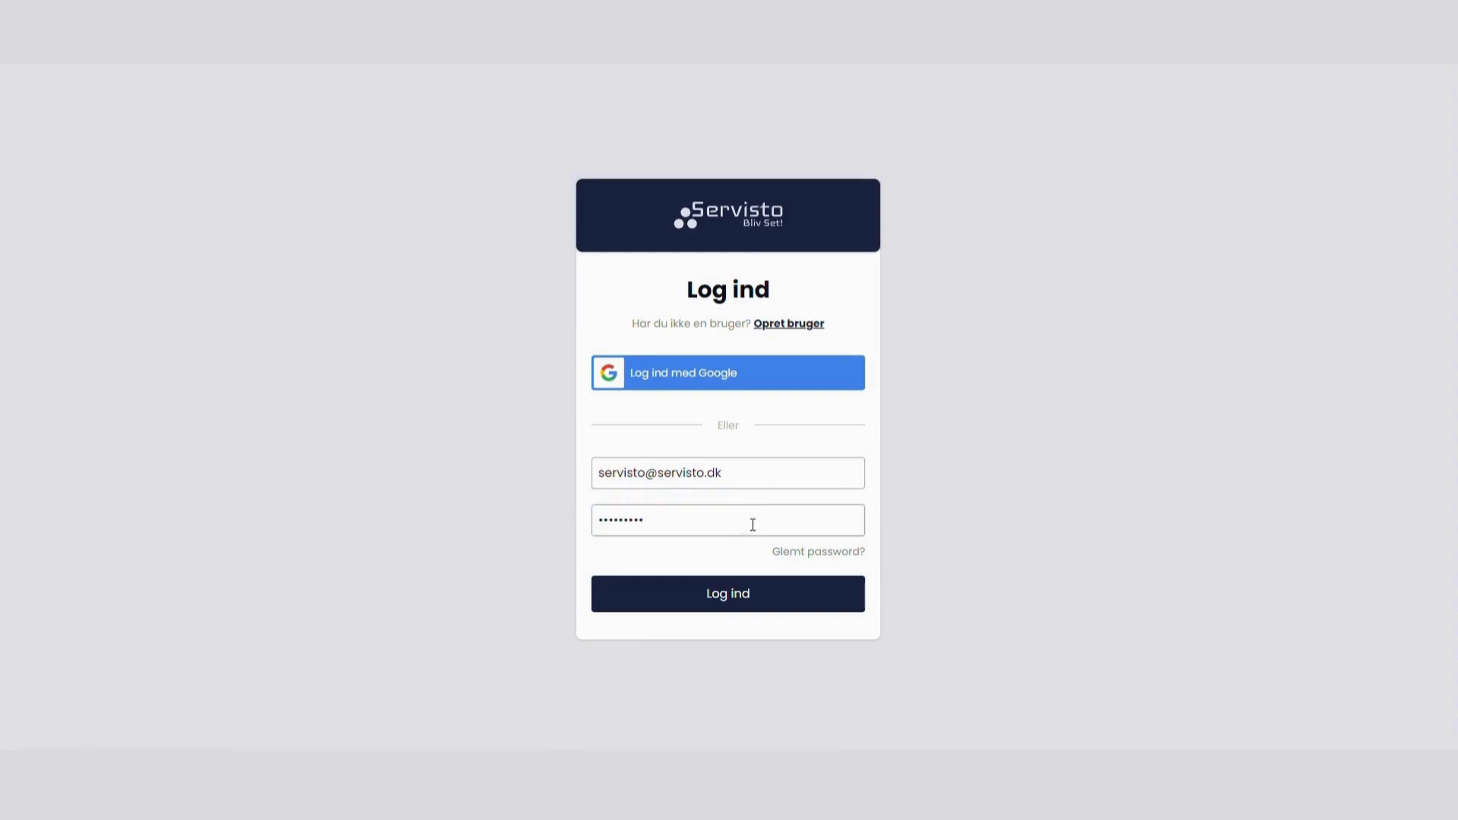
Step: Log in with the prefilled credentials, view the account page and return to the list of screens
click(747, 603)
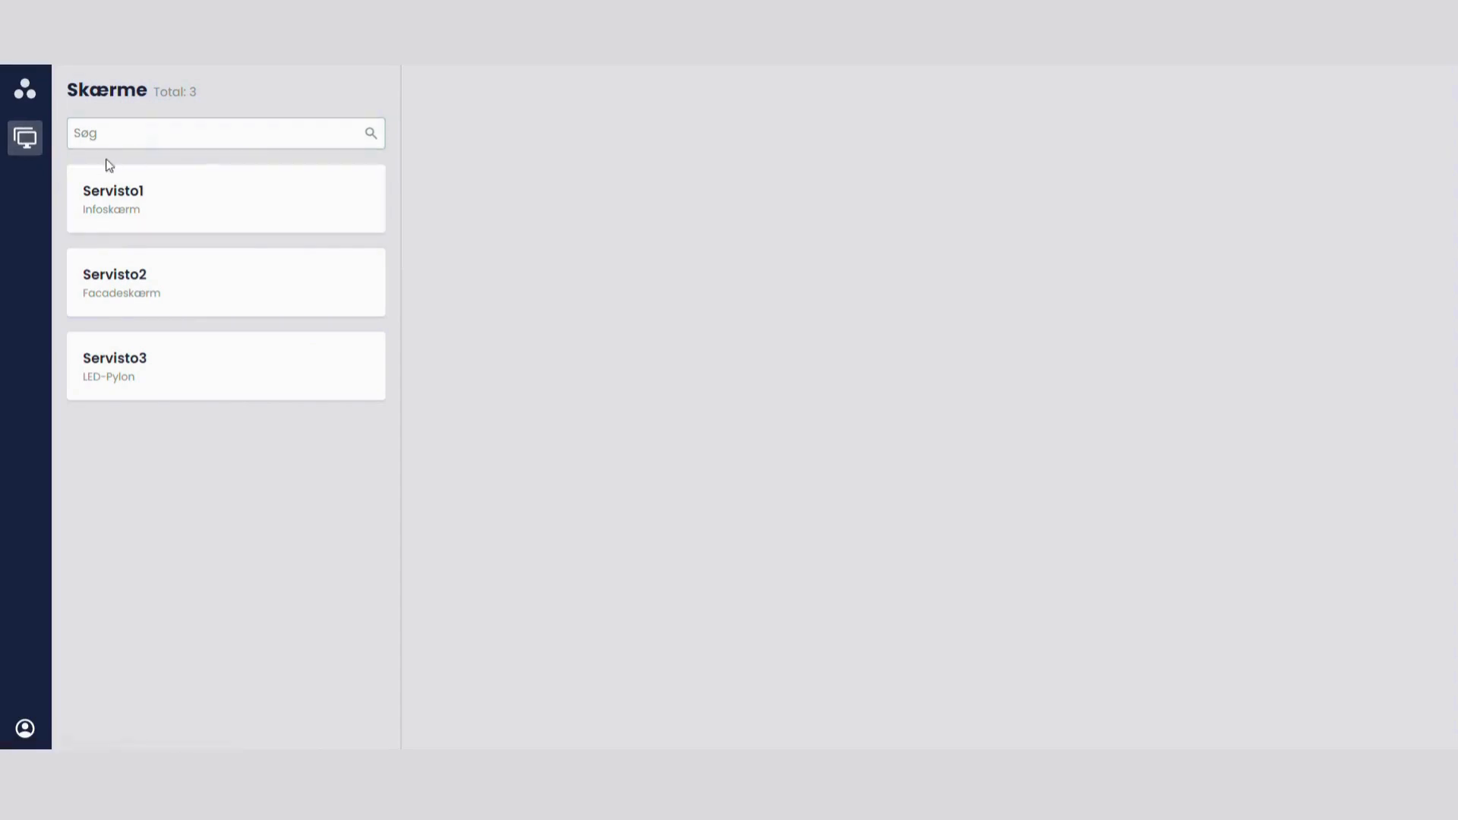
click(25, 730)
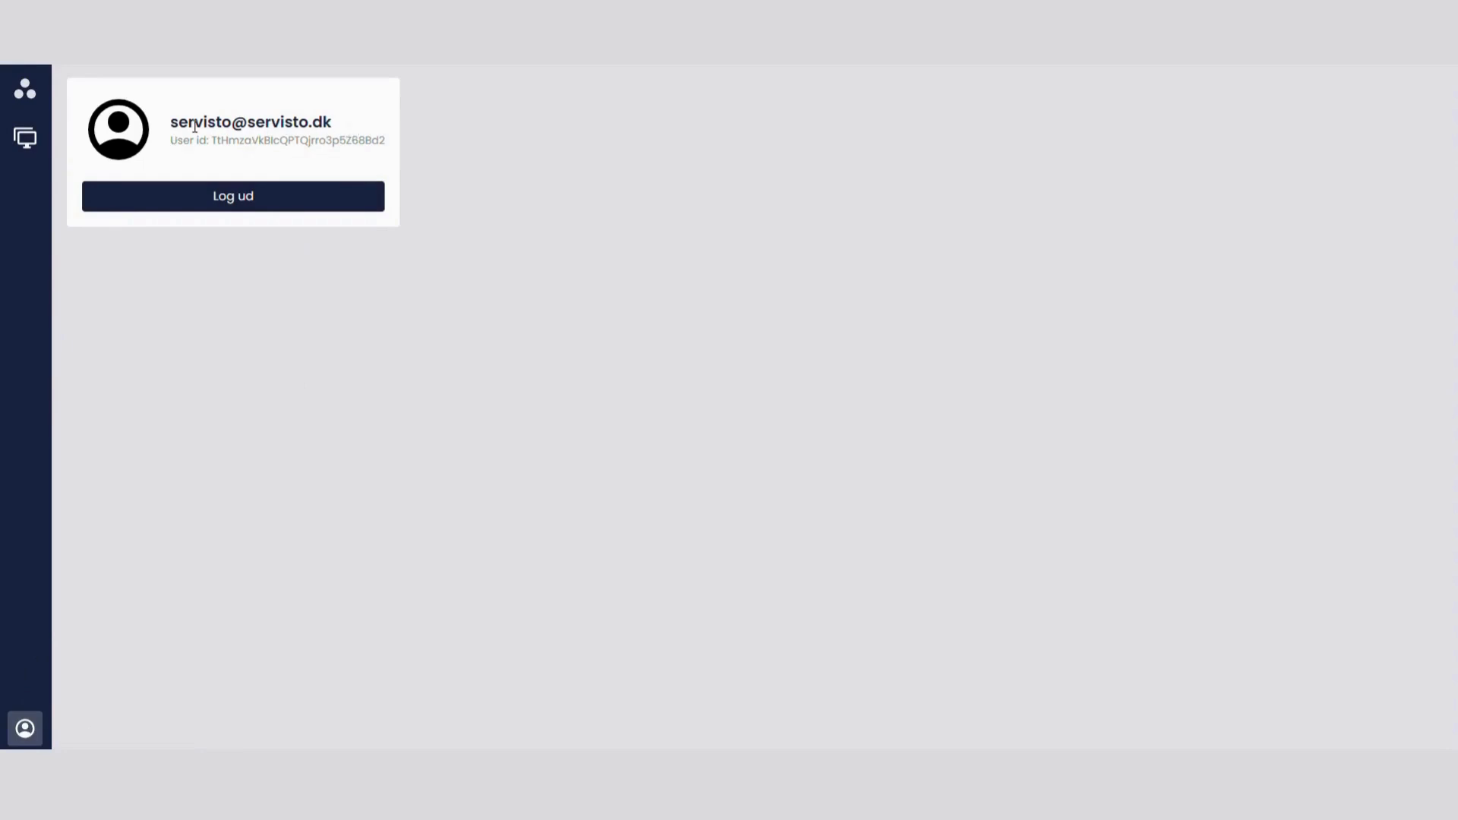
click(27, 138)
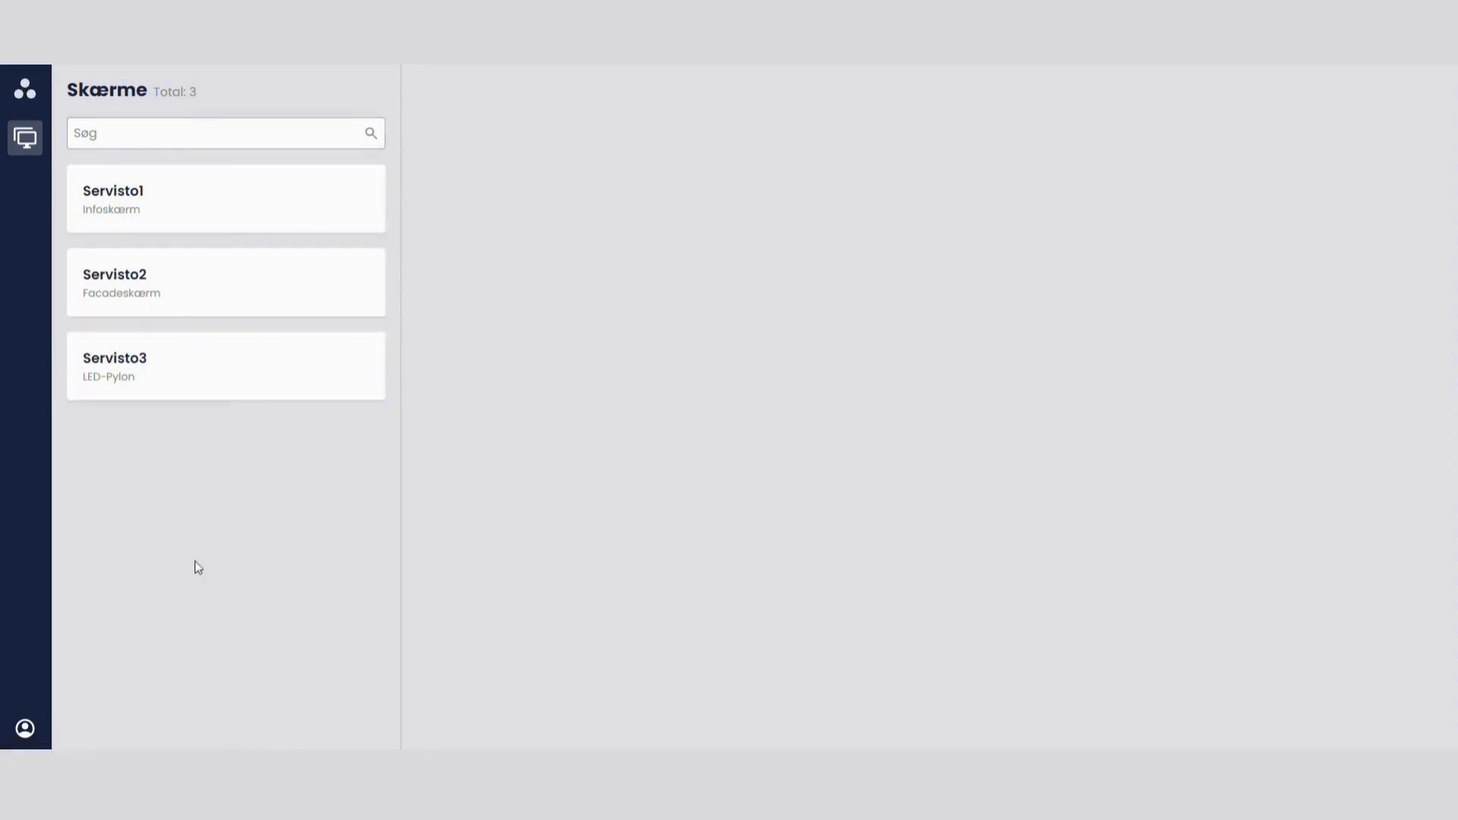
Step: Search the screen list for "in" and for "fa", and clear the search
click(157, 128)
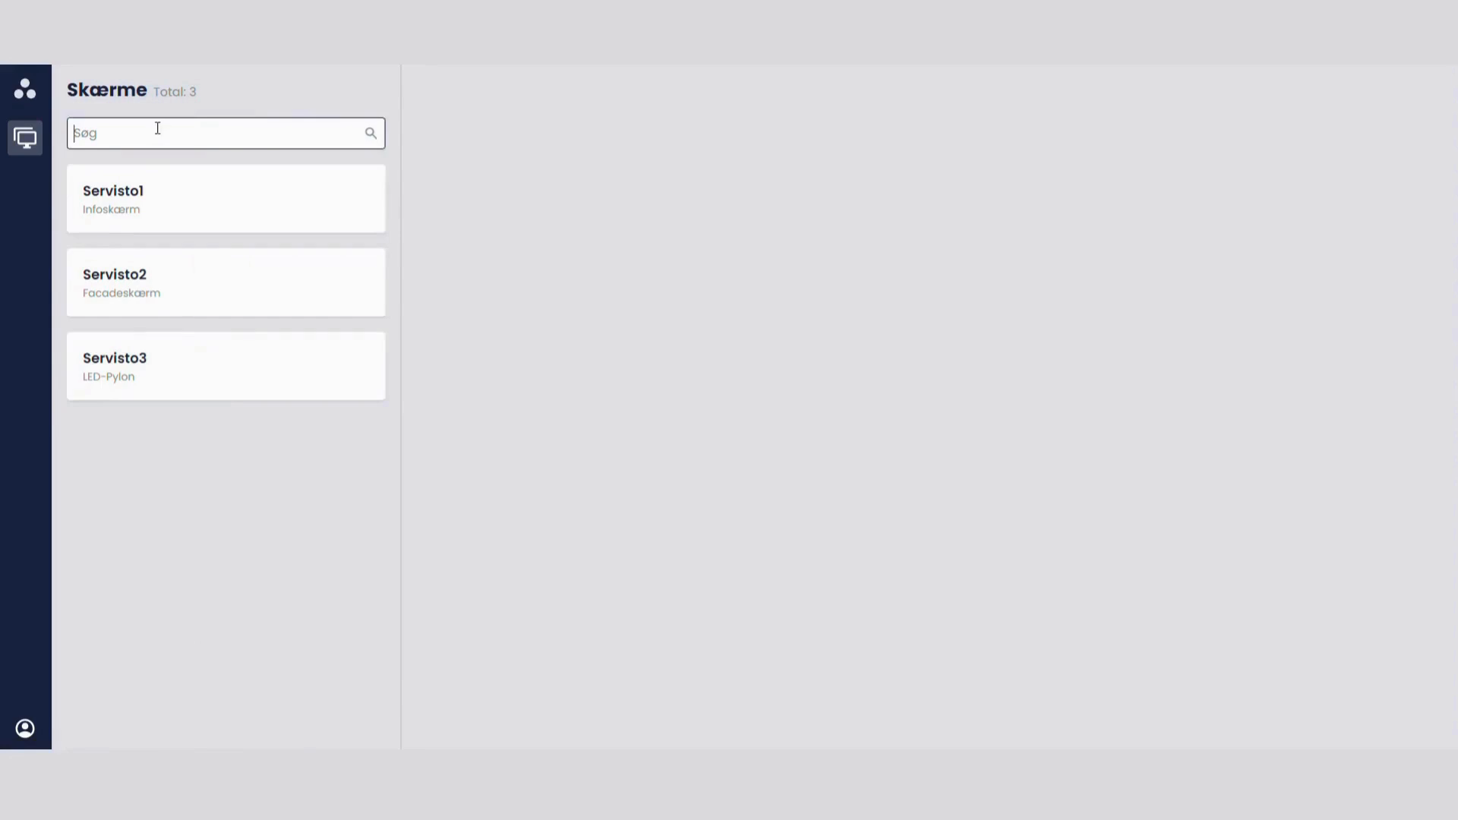
text(in)
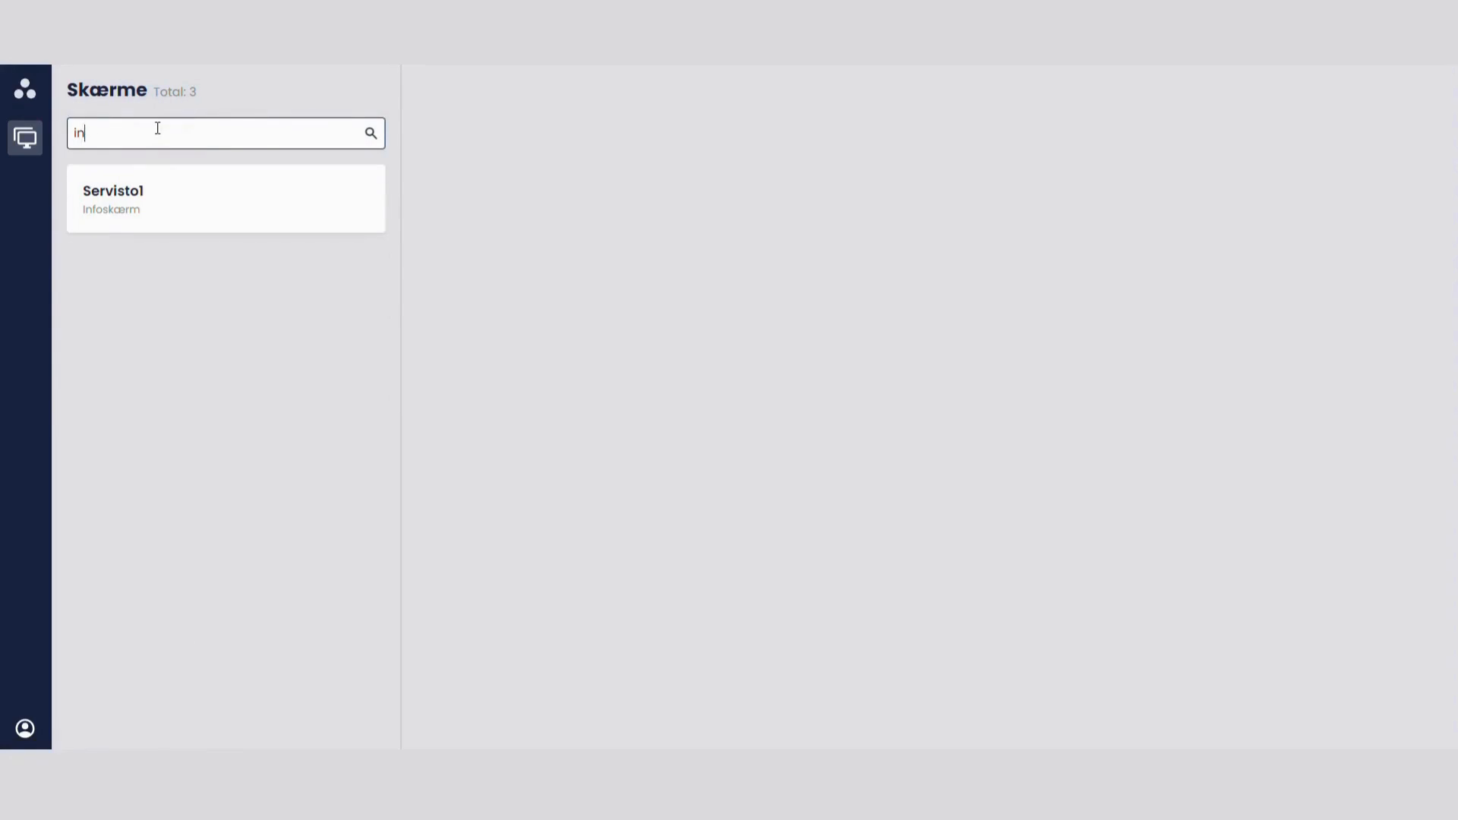
key(BackSpace)
key(BackSpace)
text(fa)
key(BackSpace)
key(BackSpace)
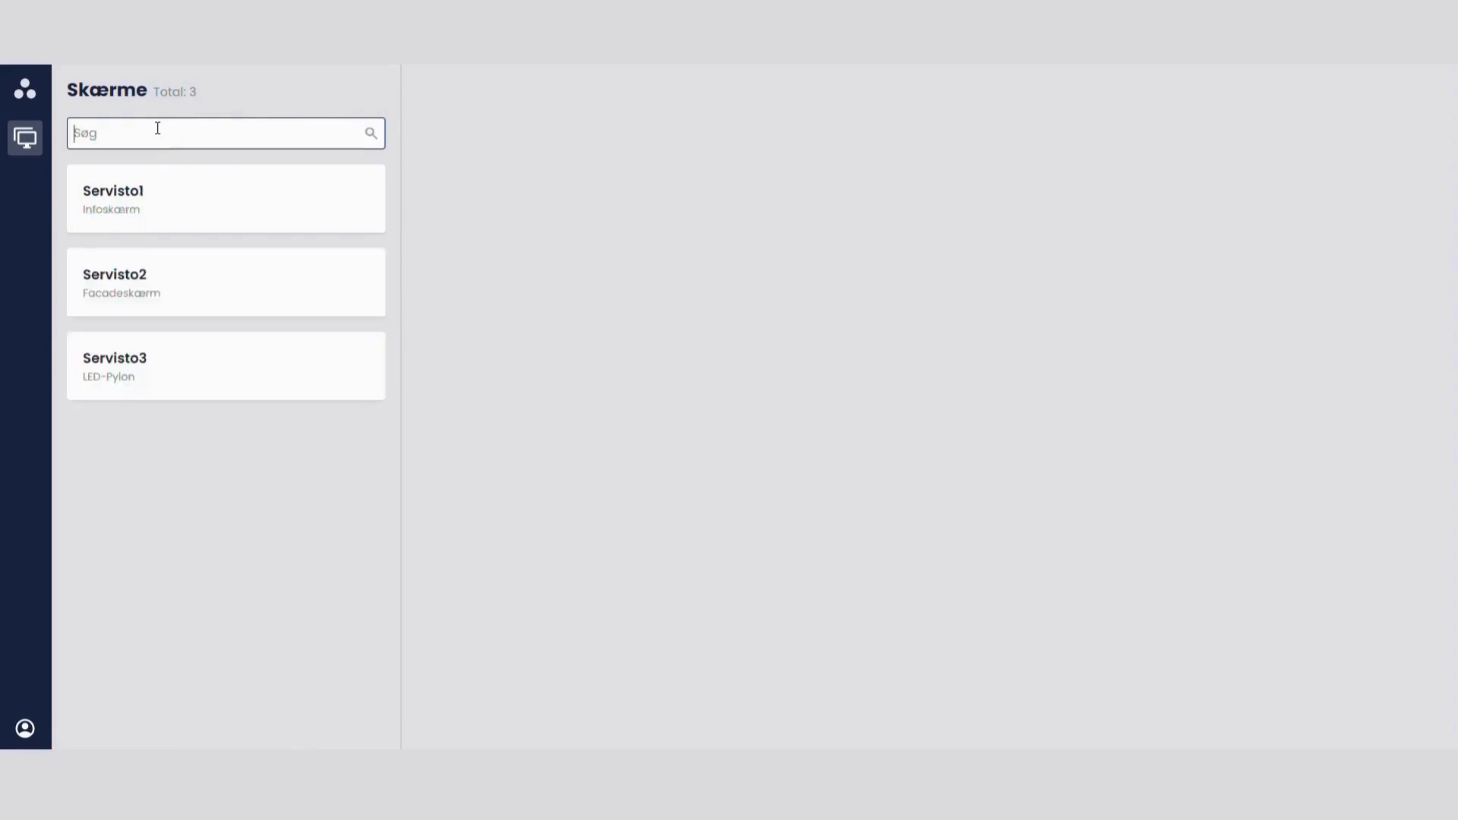
Step: Open the Servisto1 info screen and review its title, screen information and energy-saving section
click(167, 211)
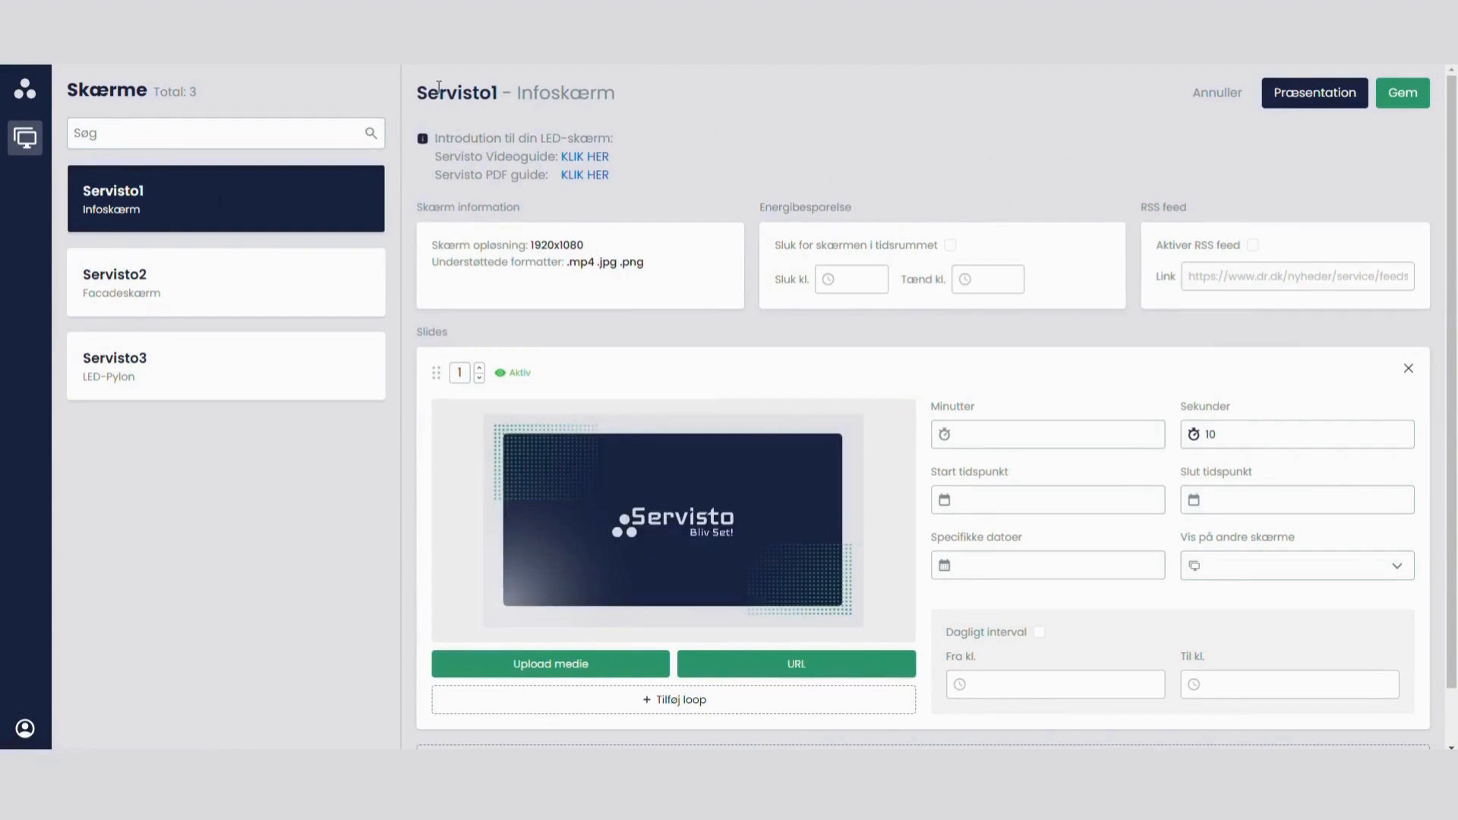
drag(417, 92, 682, 107)
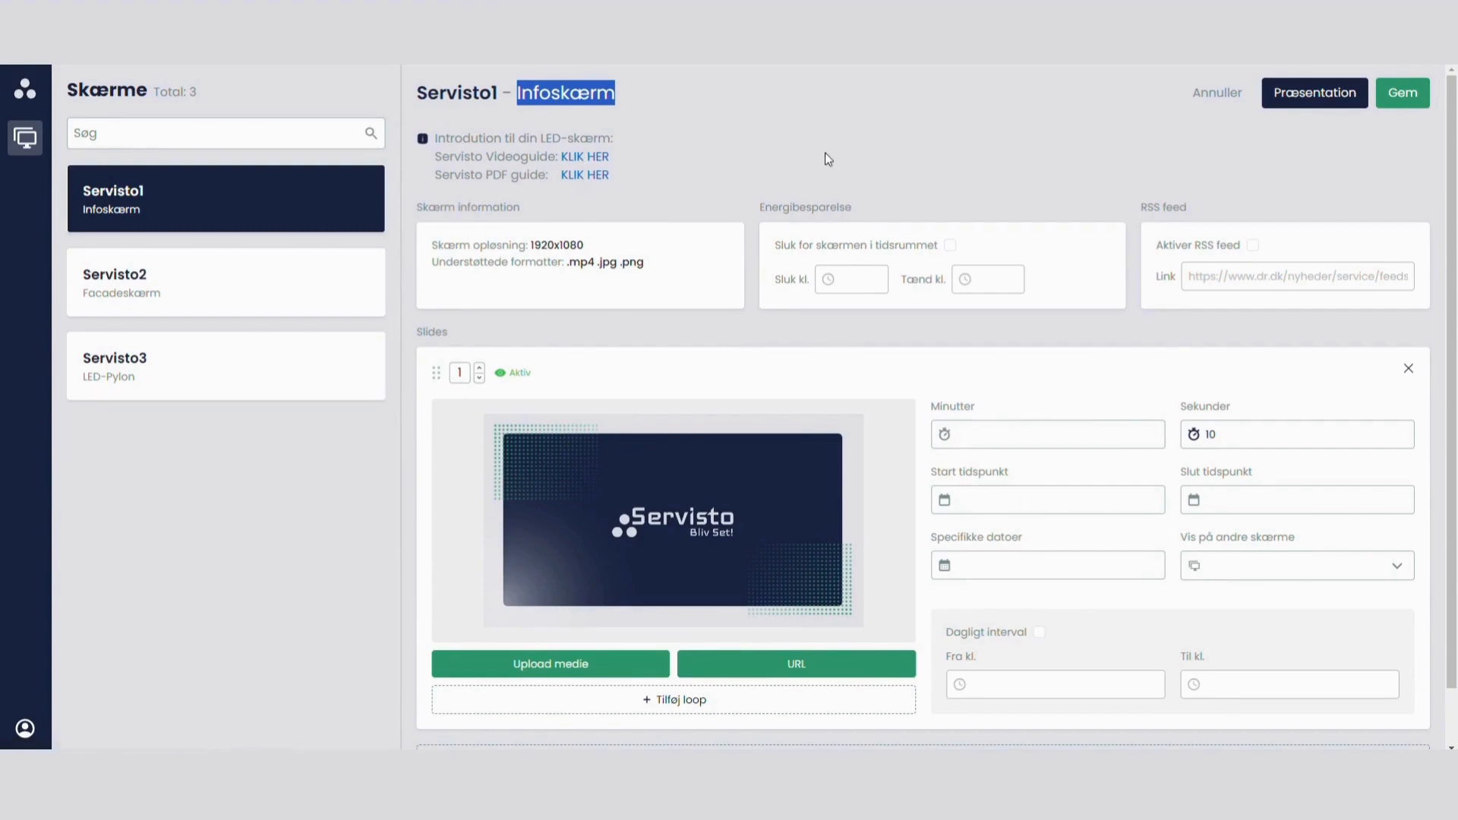
drag(417, 206, 508, 207)
click(619, 239)
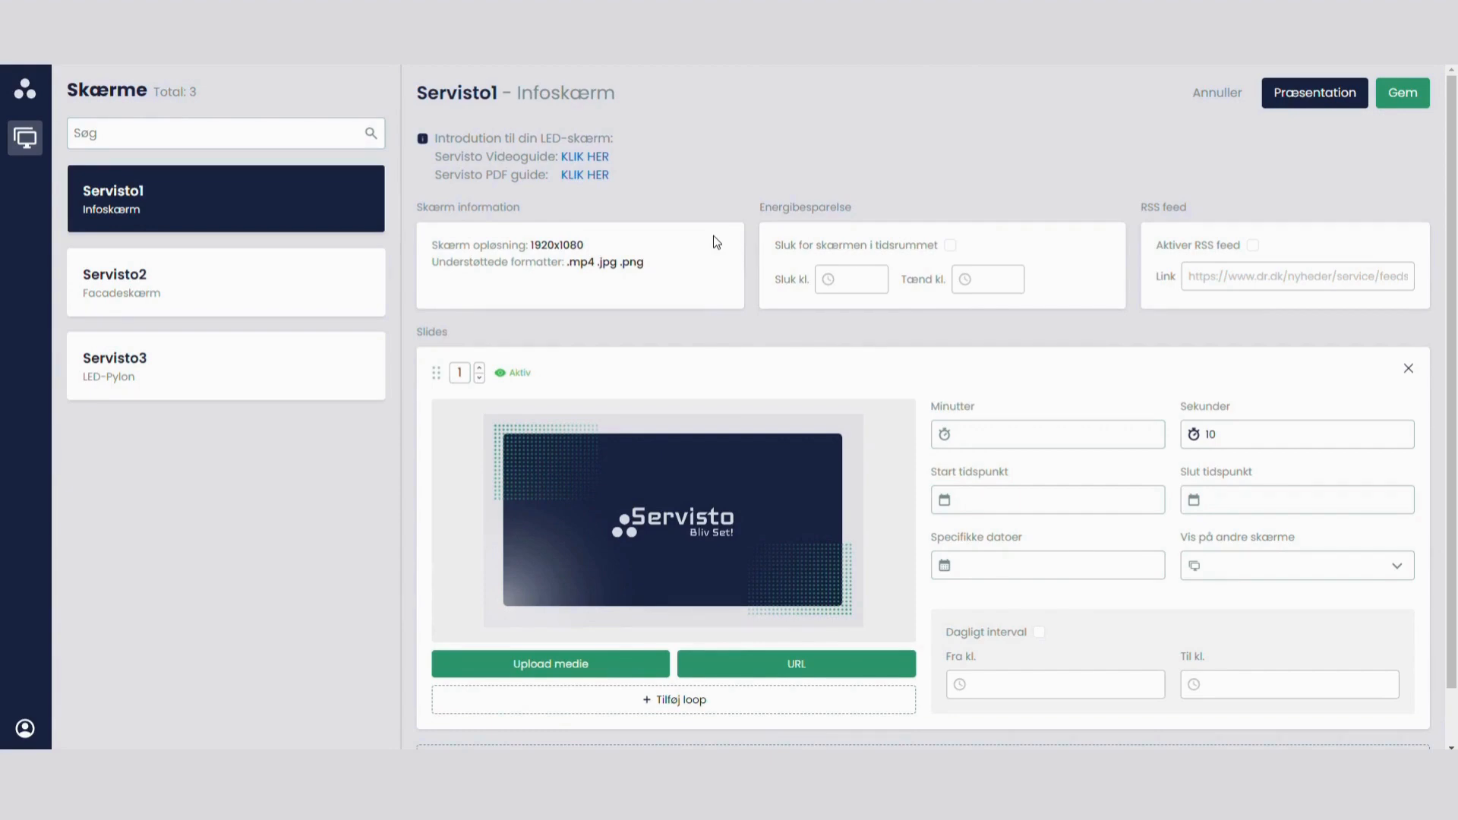
drag(586, 245, 534, 247)
click(637, 236)
drag(783, 204, 854, 206)
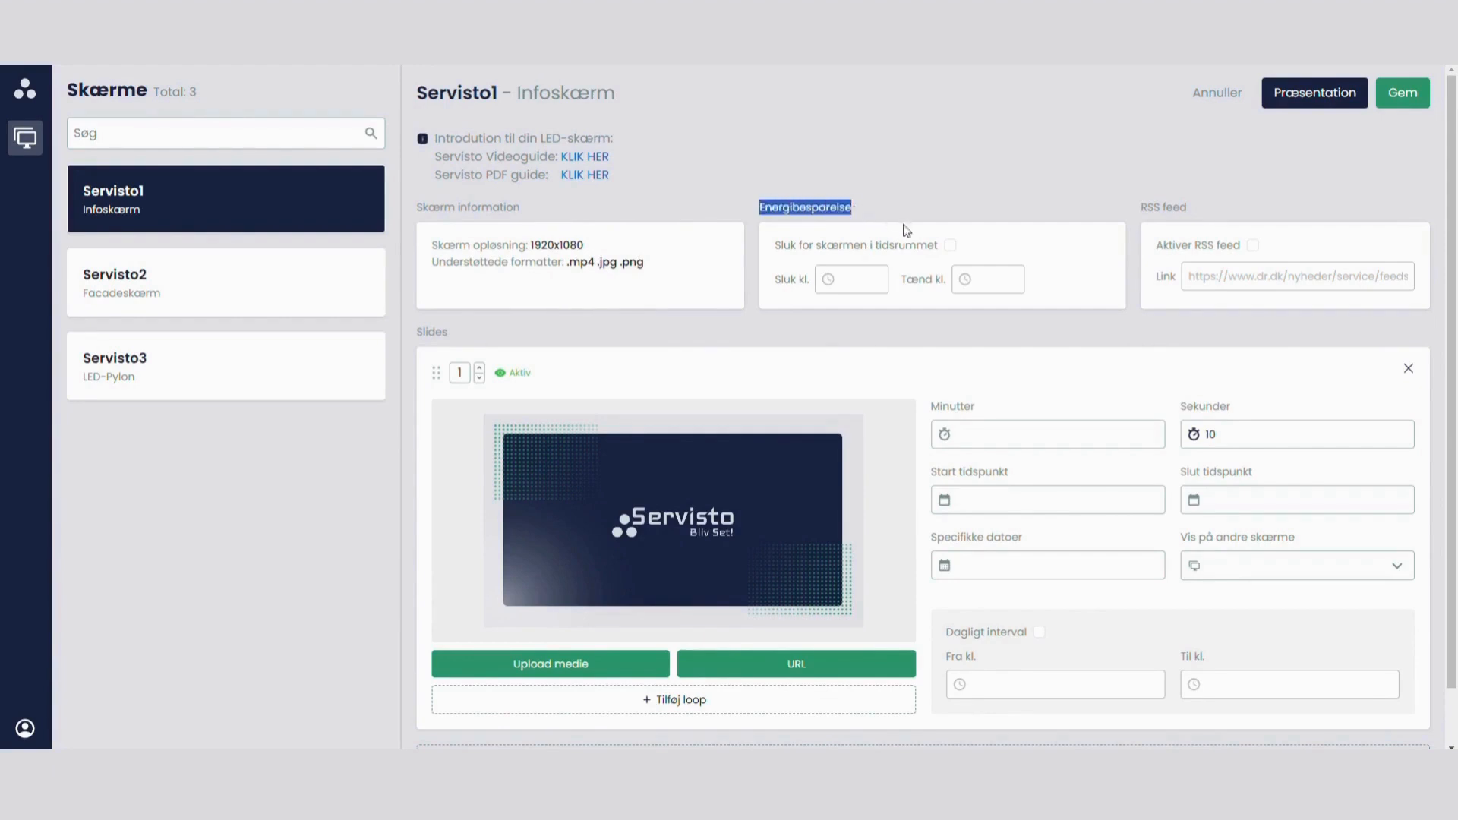
click(997, 240)
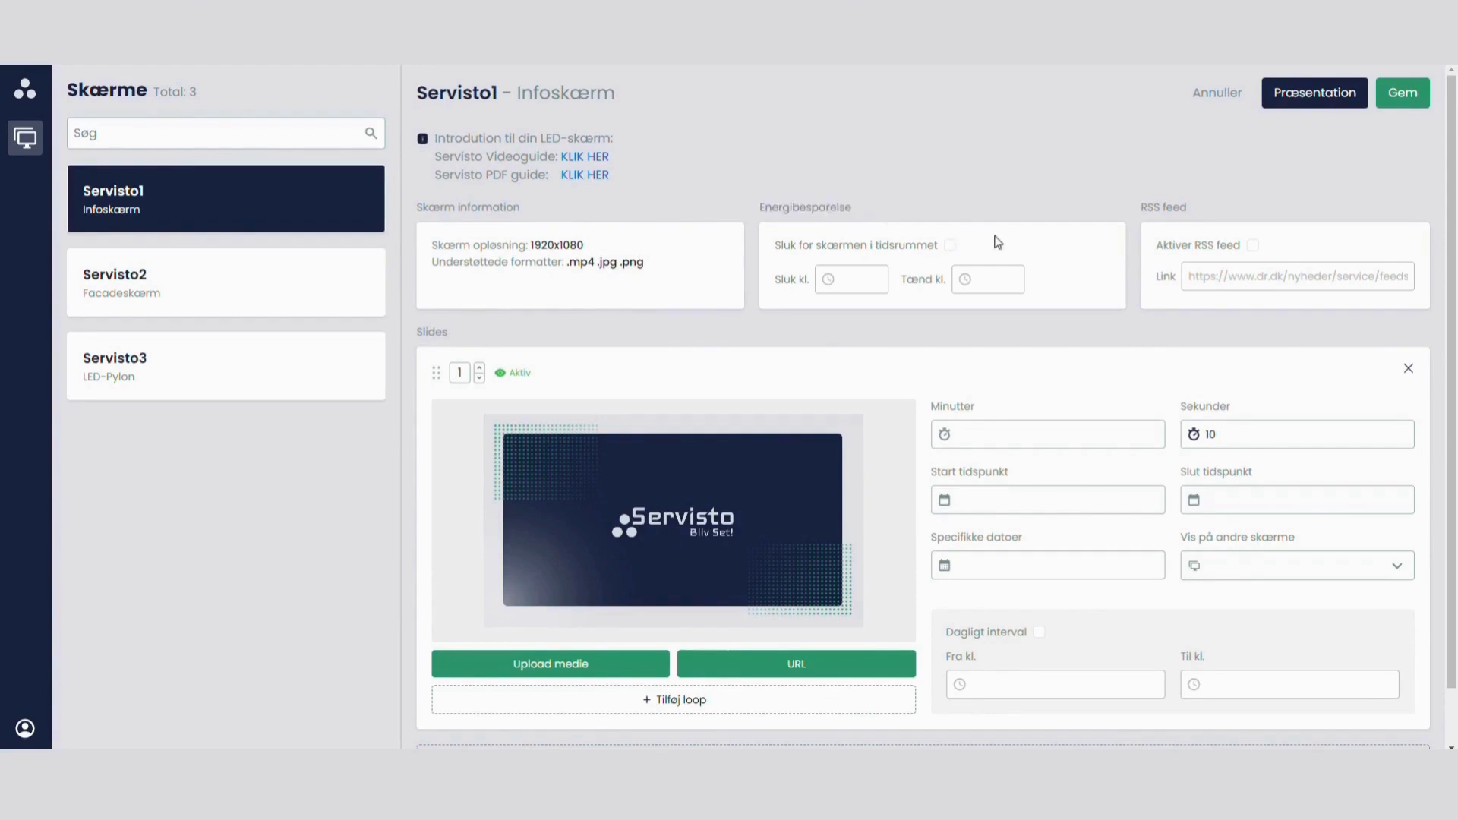
Step: Enable the energy-saving switch-off period and set its switch-off time to 20:00
click(950, 245)
click(853, 283)
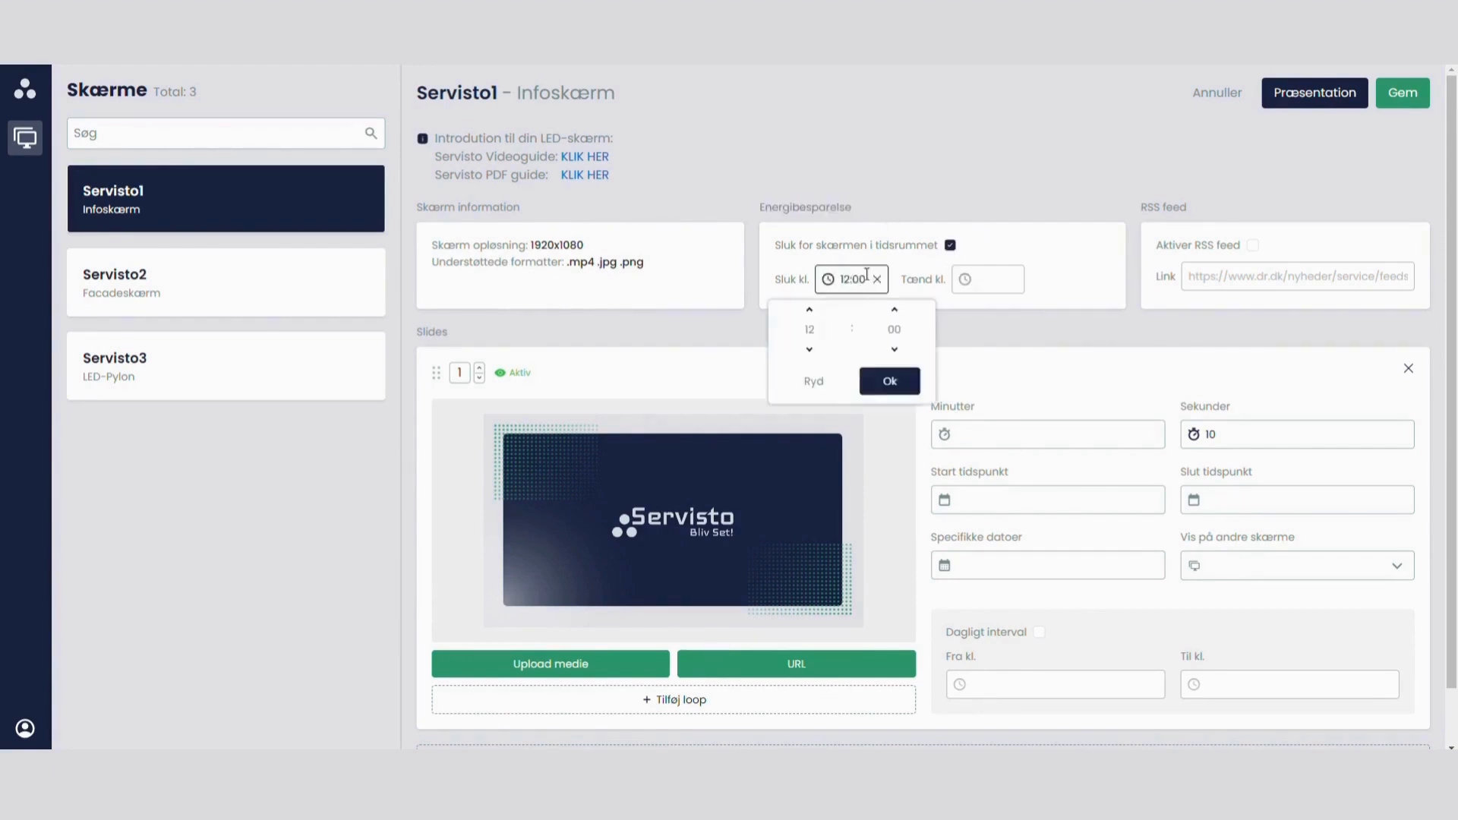
click(810, 310)
click(809, 310)
click(810, 310)
click(810, 310)
click(809, 310)
click(810, 310)
click(810, 309)
click(1074, 248)
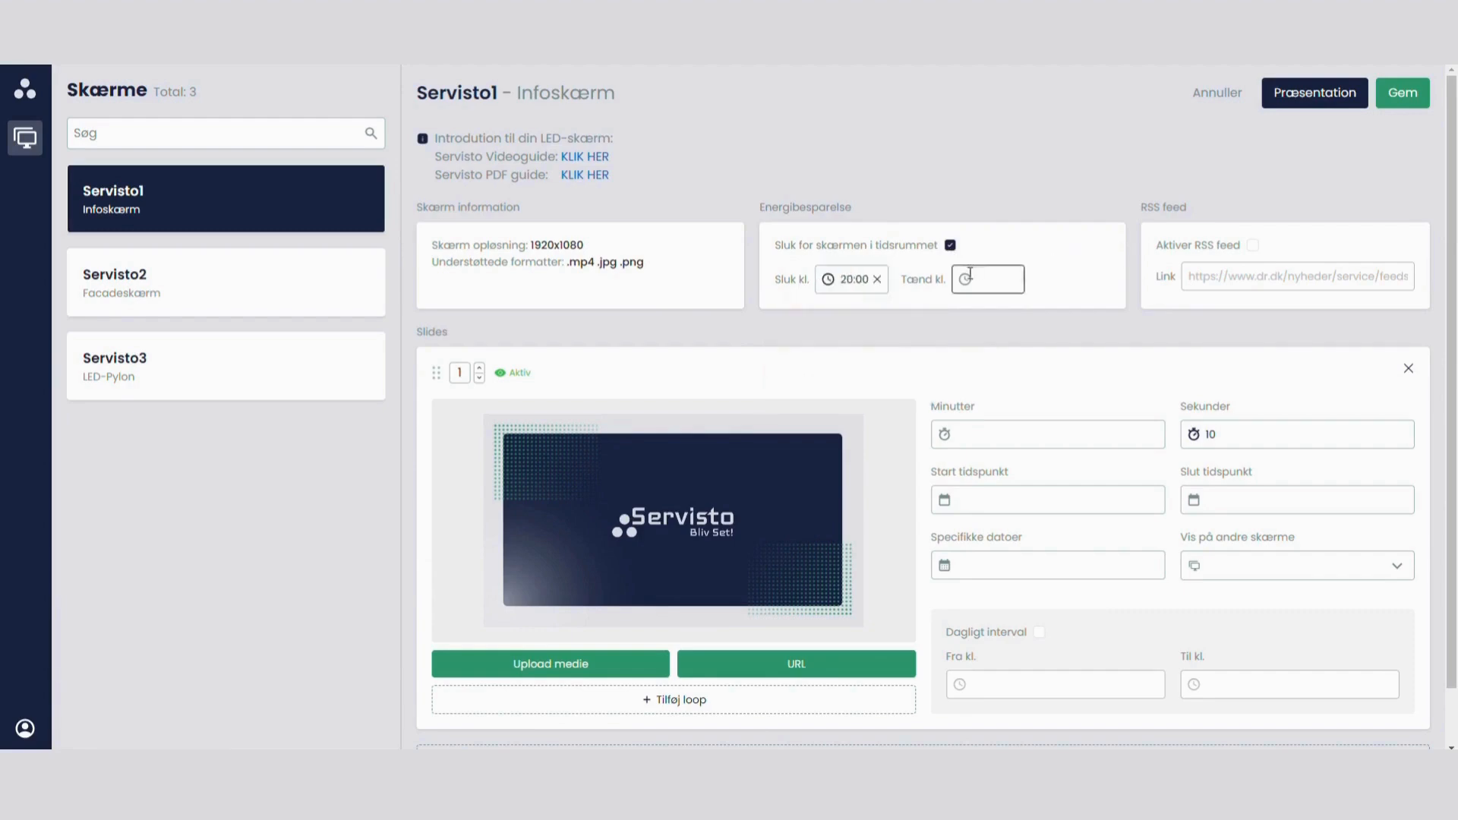
Step: Set the energy-saving switch-on time to 06:00
click(968, 278)
click(948, 349)
click(949, 349)
click(949, 349)
click(946, 350)
click(946, 349)
click(945, 350)
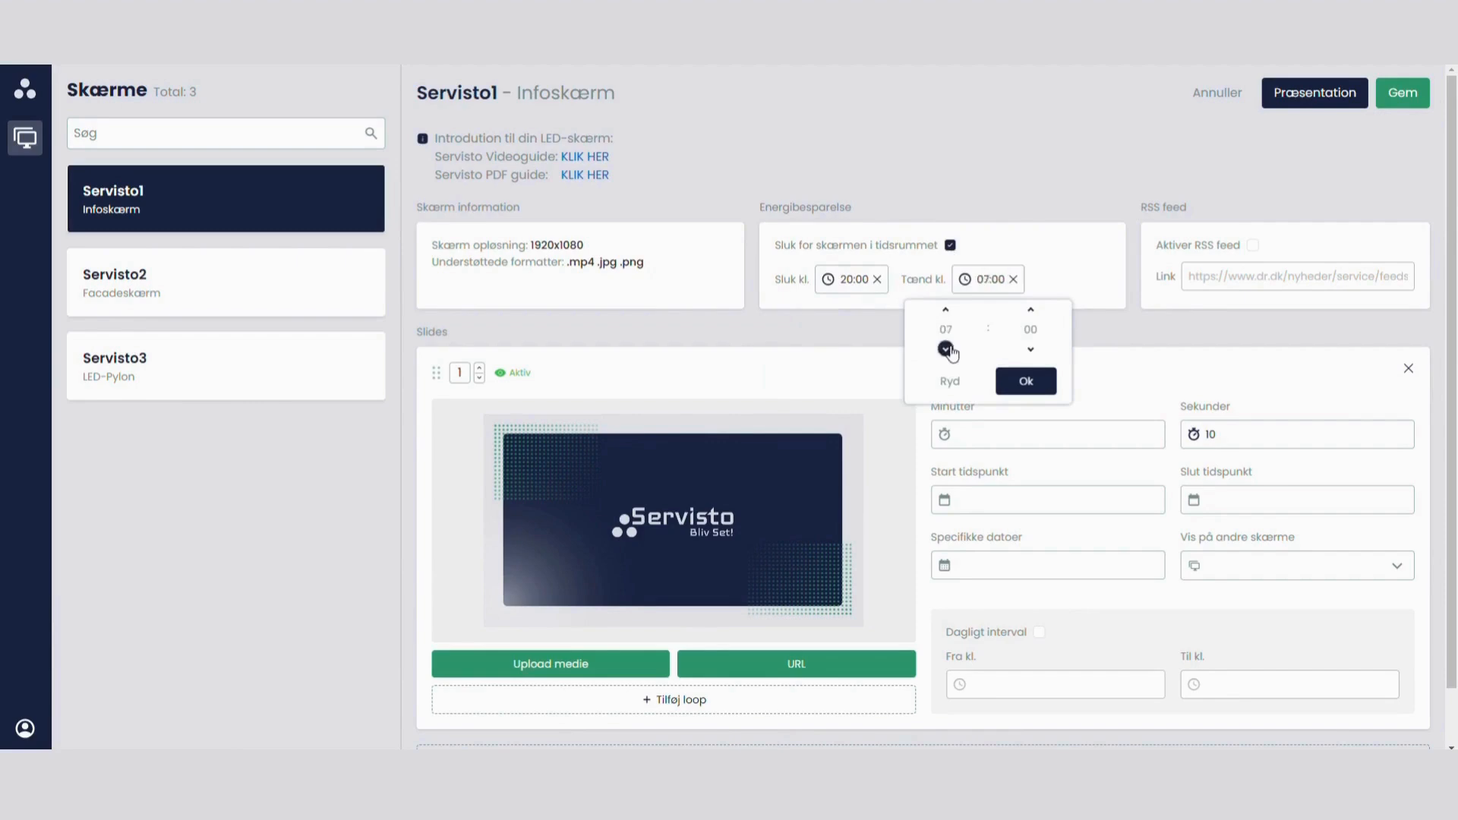
click(945, 349)
click(1060, 274)
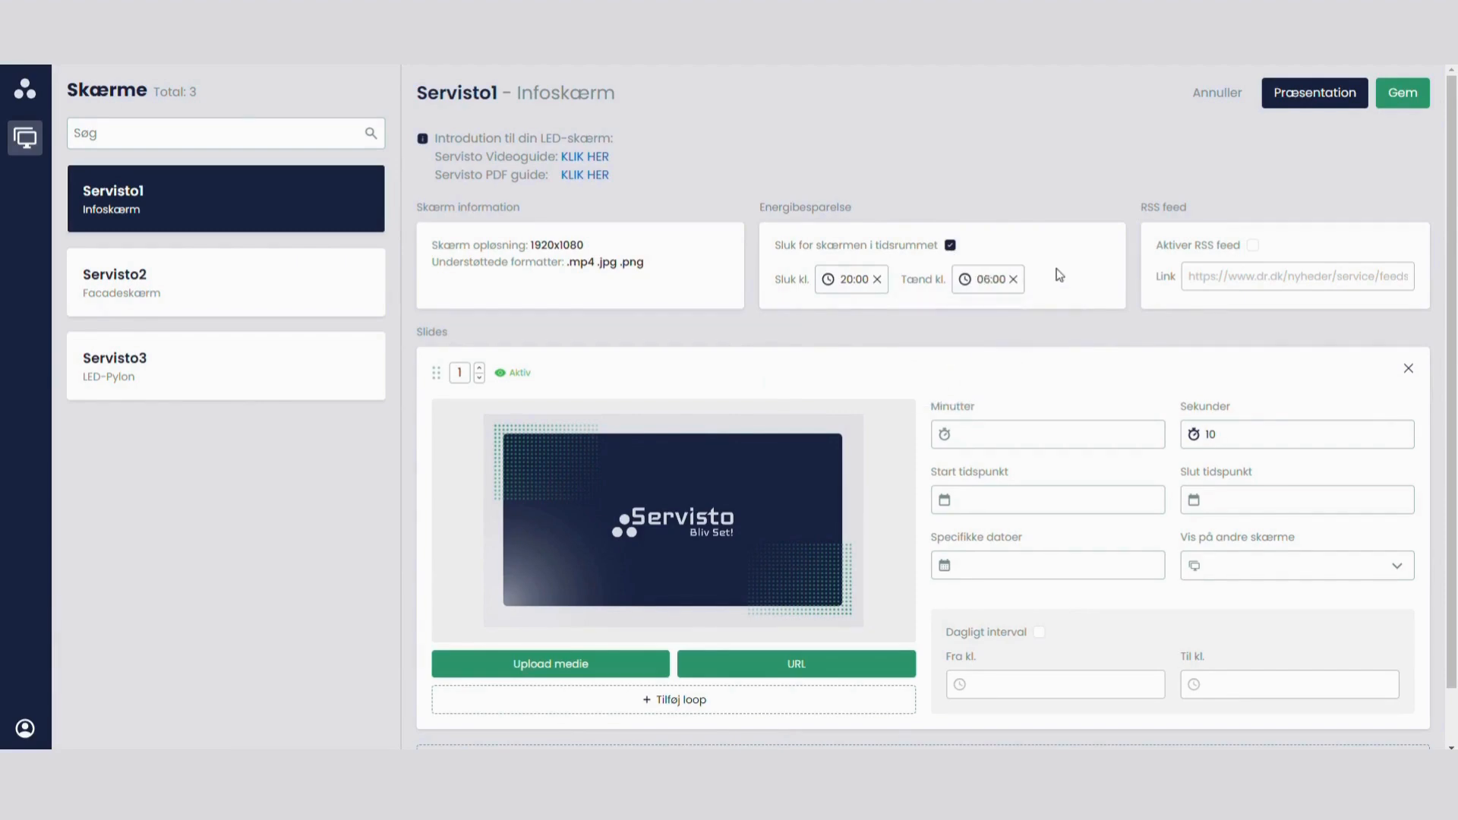
Step: Disable the energy-saving switch-off period and activate the RSS feed for the screen
click(951, 247)
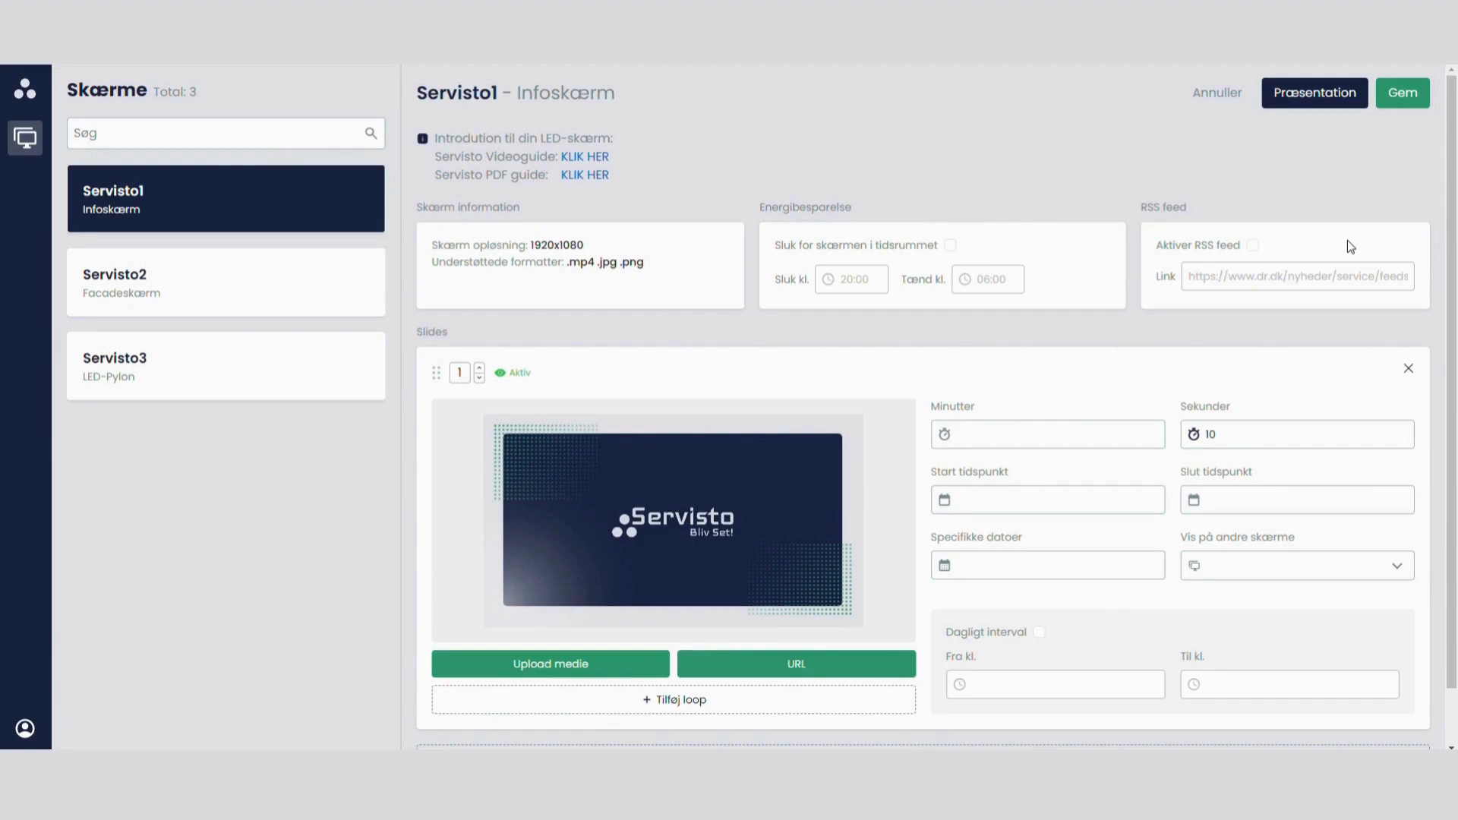
click(1253, 245)
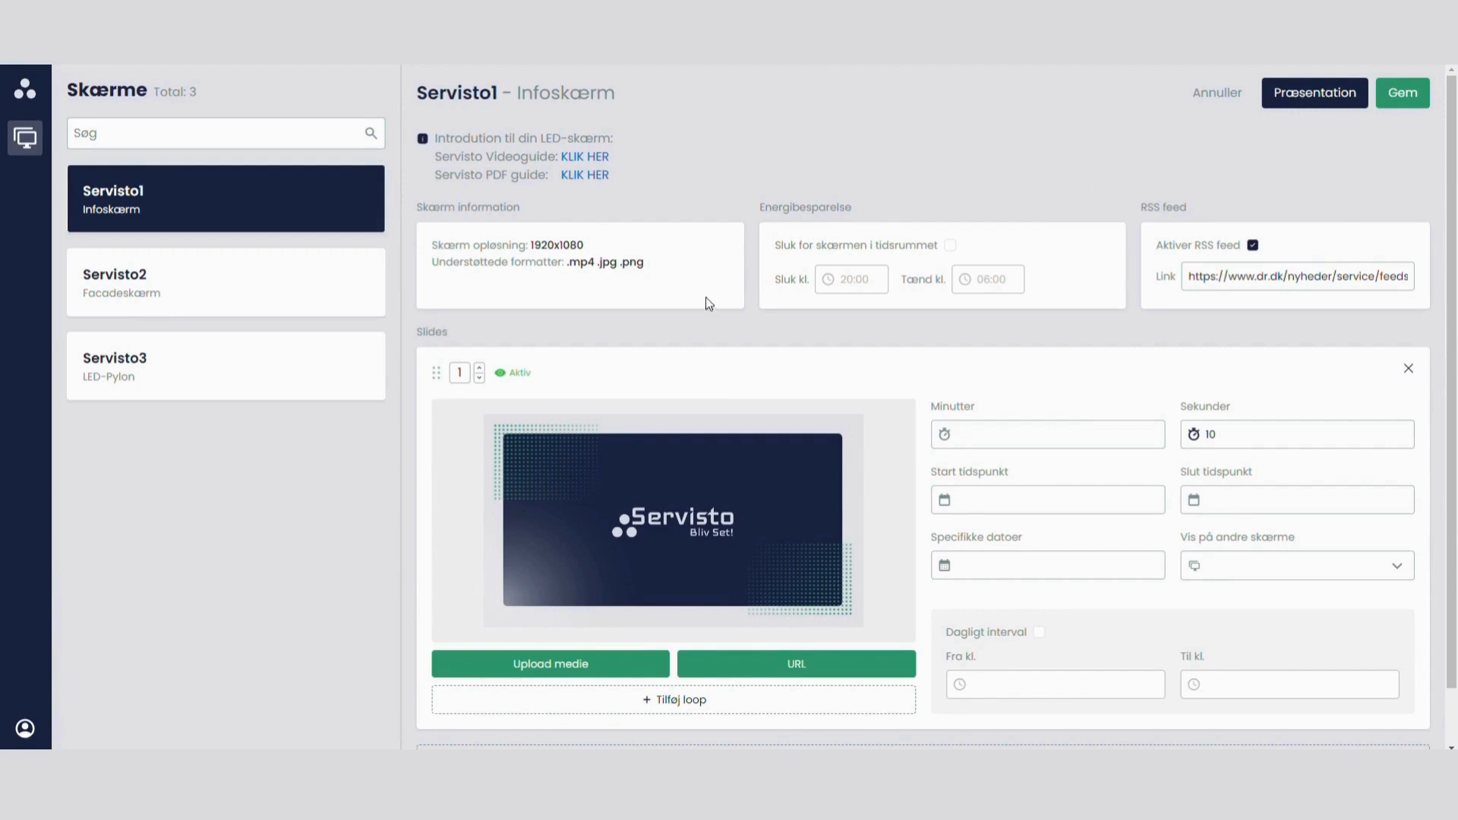
Step: Add a second slide and upload the "Facadeskærm video" file from the desktop as its media
scroll(676, 359, down, 1)
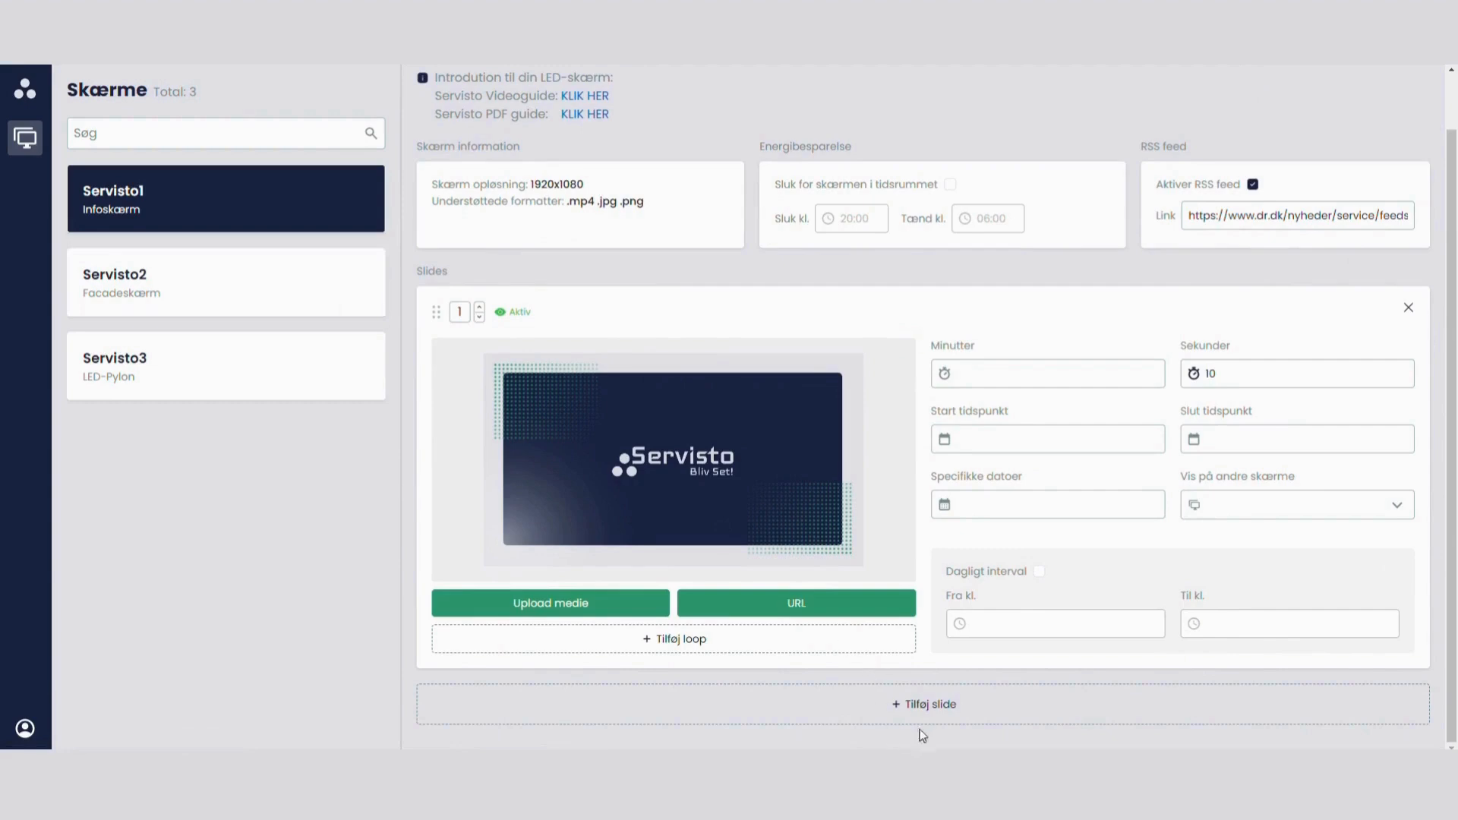
click(932, 706)
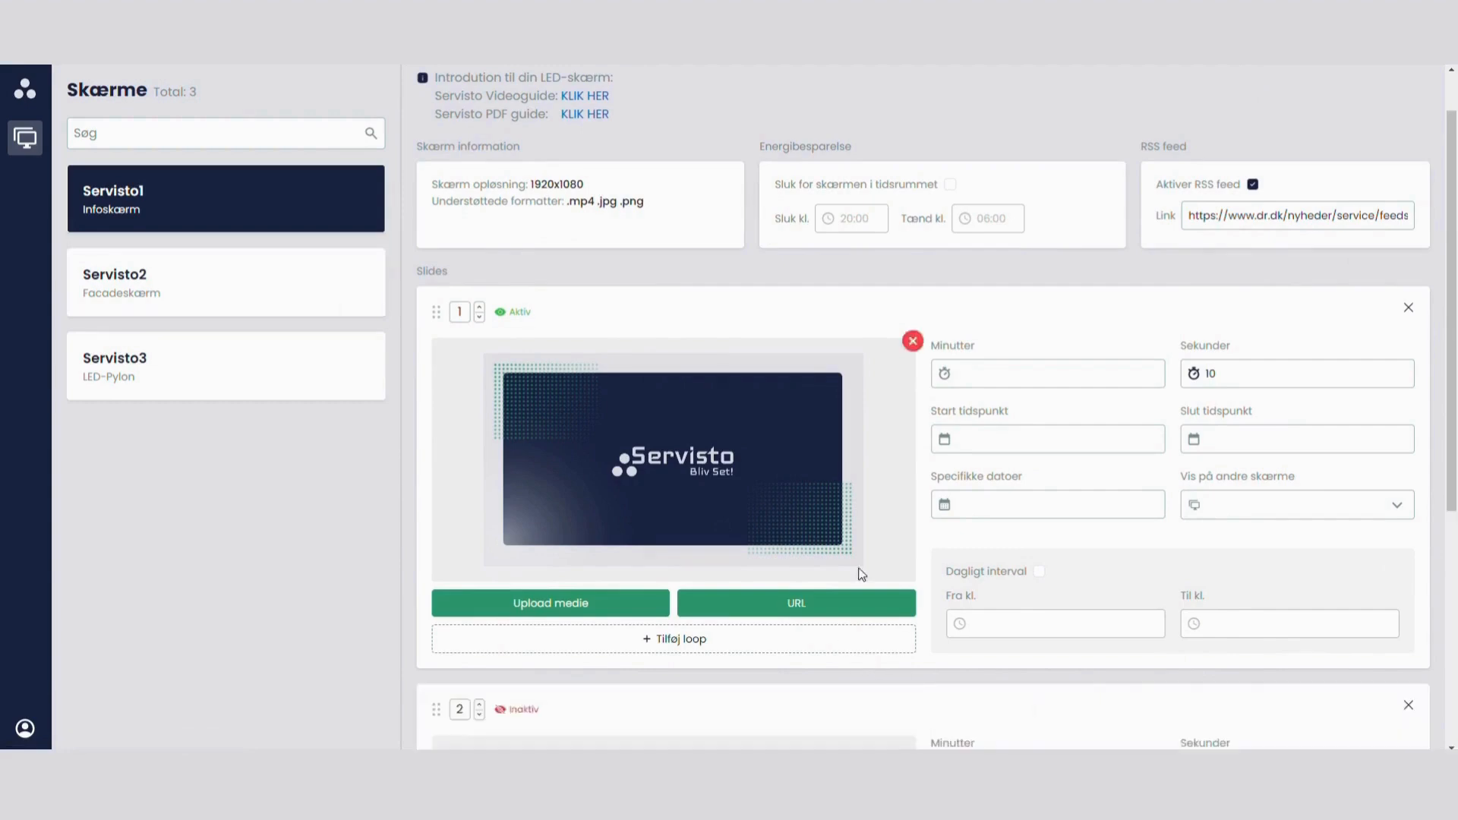
scroll(858, 572, down, 5)
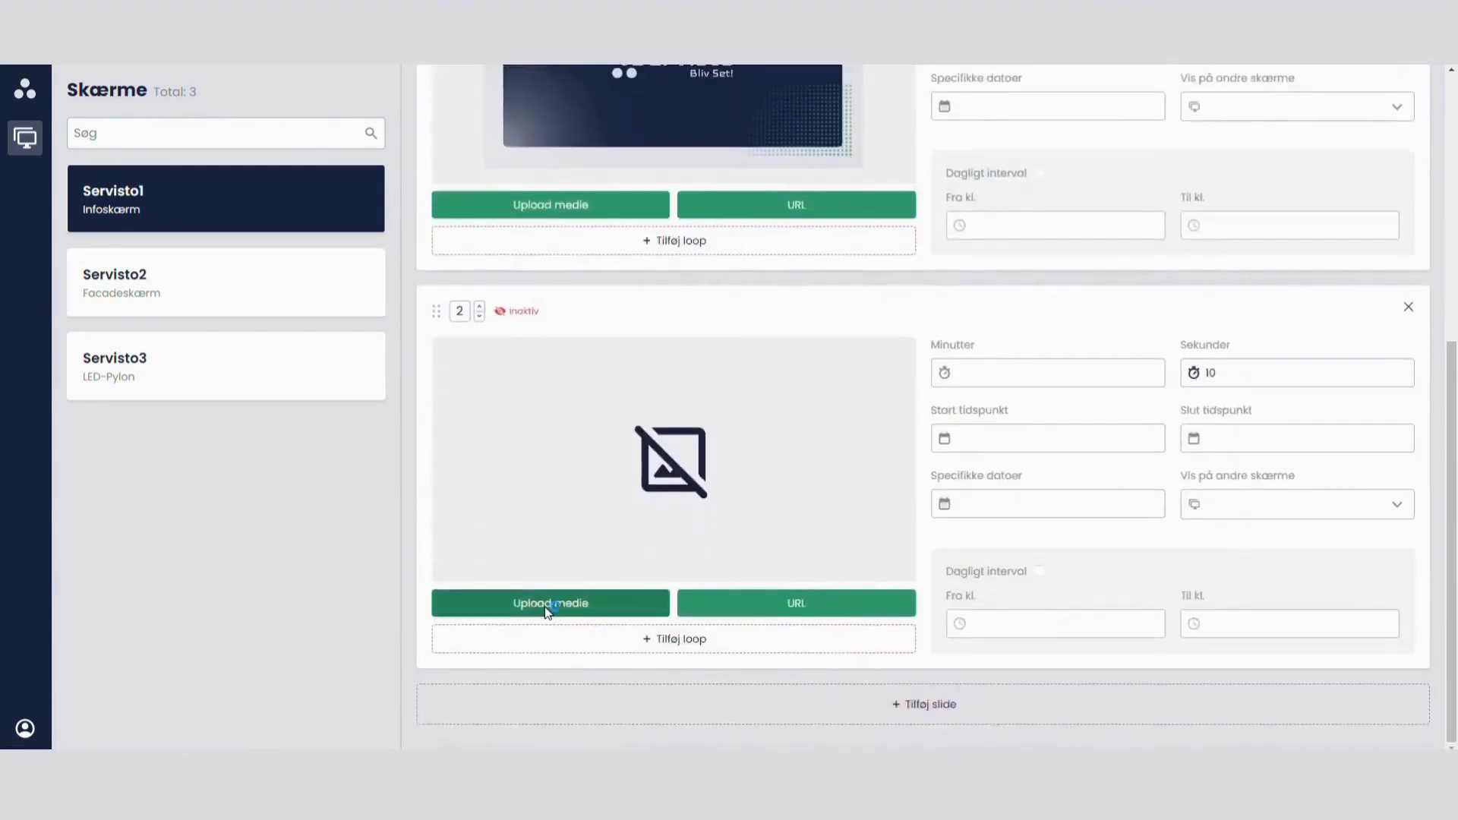
click(546, 607)
scroll(891, 393, down, 1)
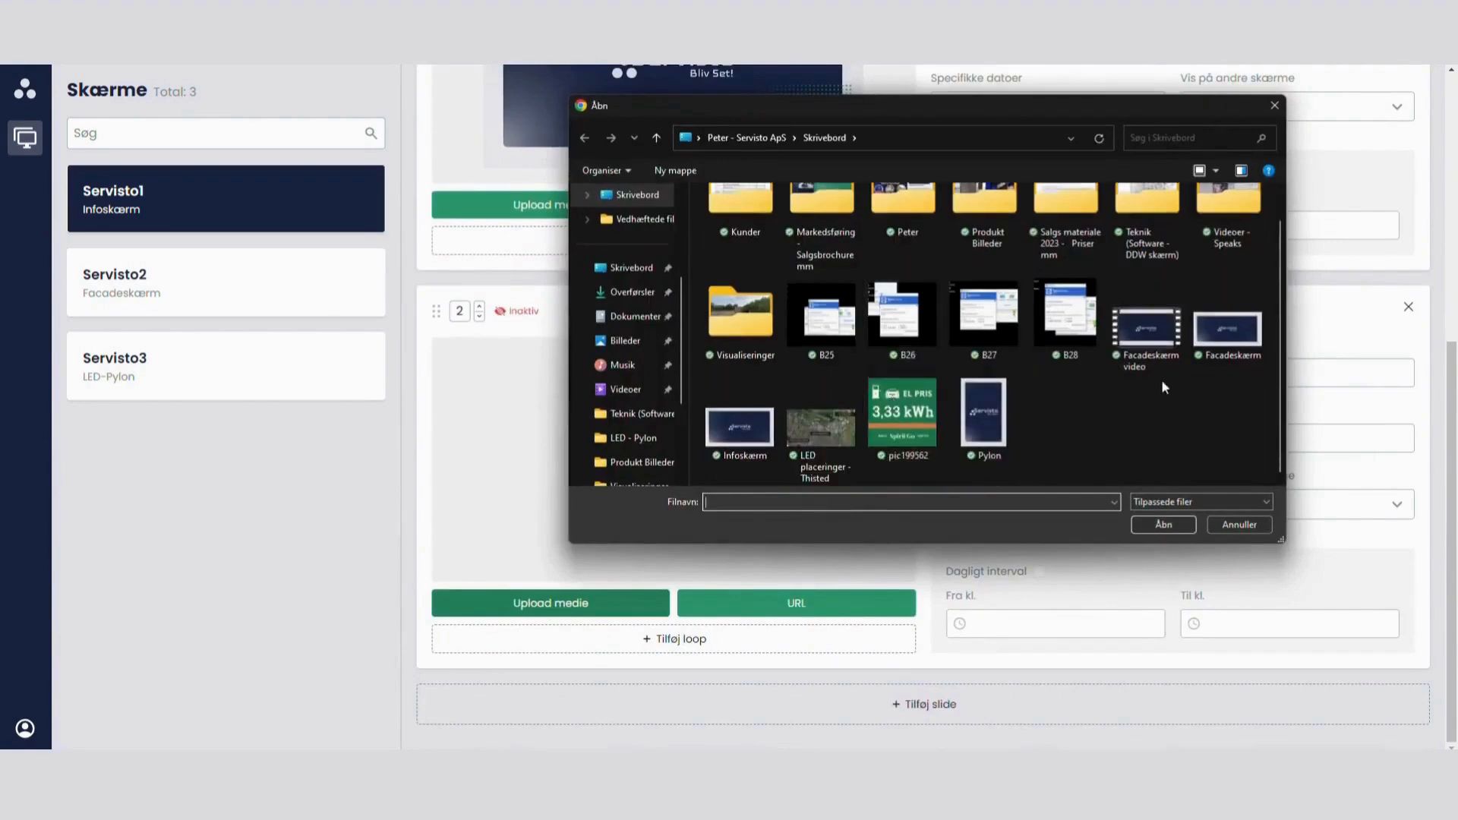
double_click(1162, 329)
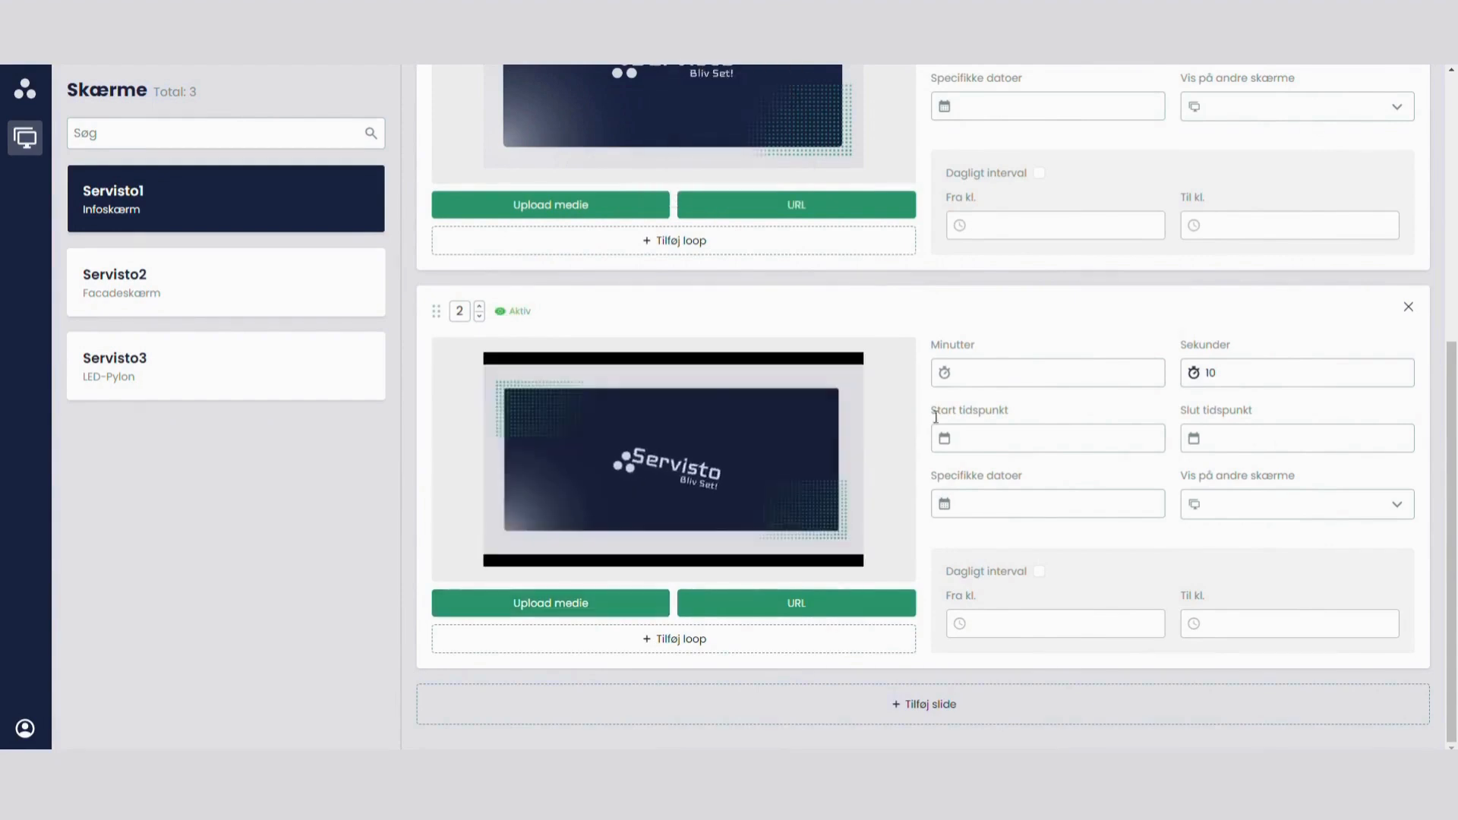
scroll(1041, 443, up, 4)
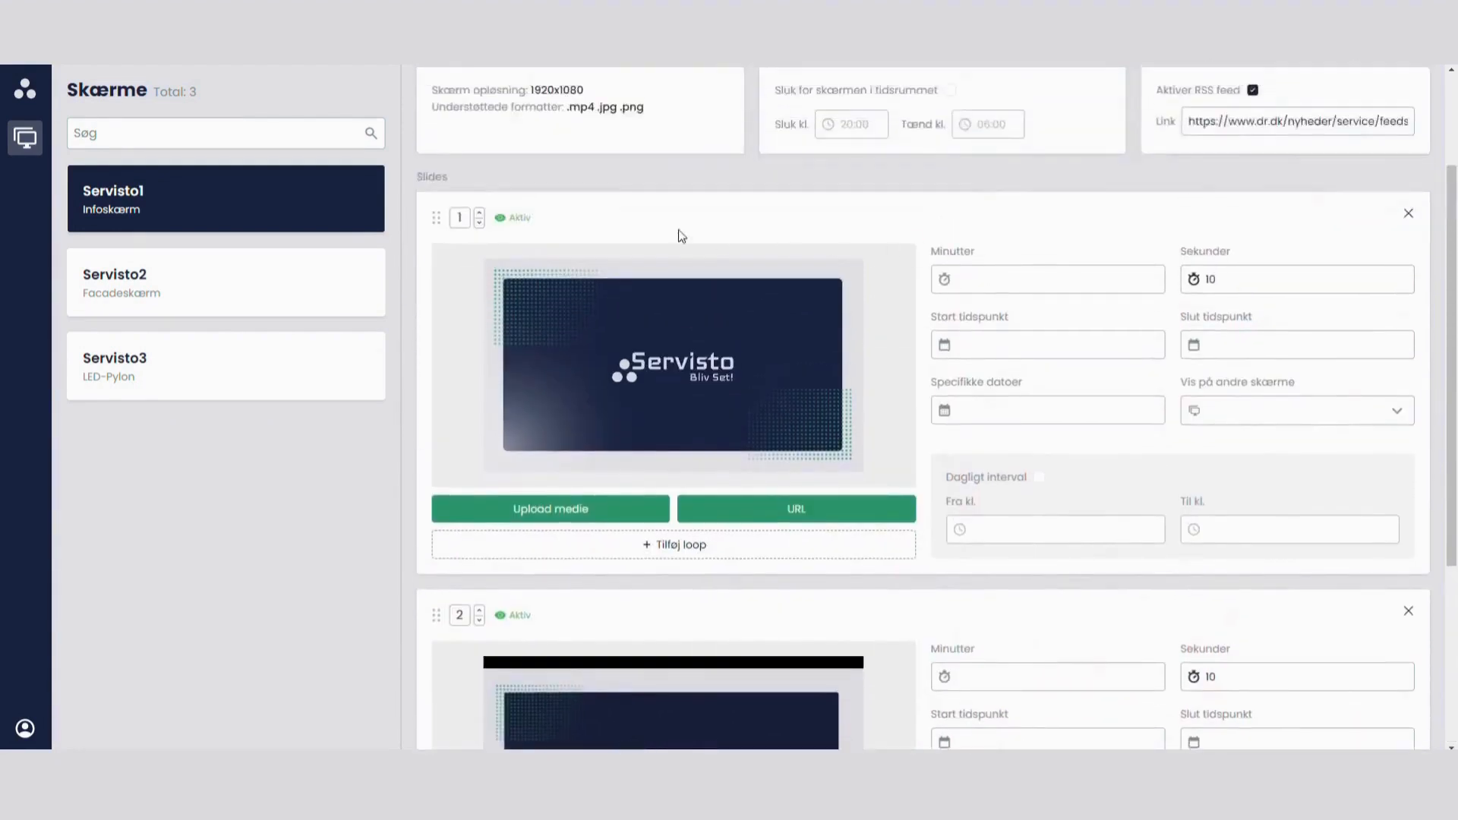
scroll(635, 224, up, 1)
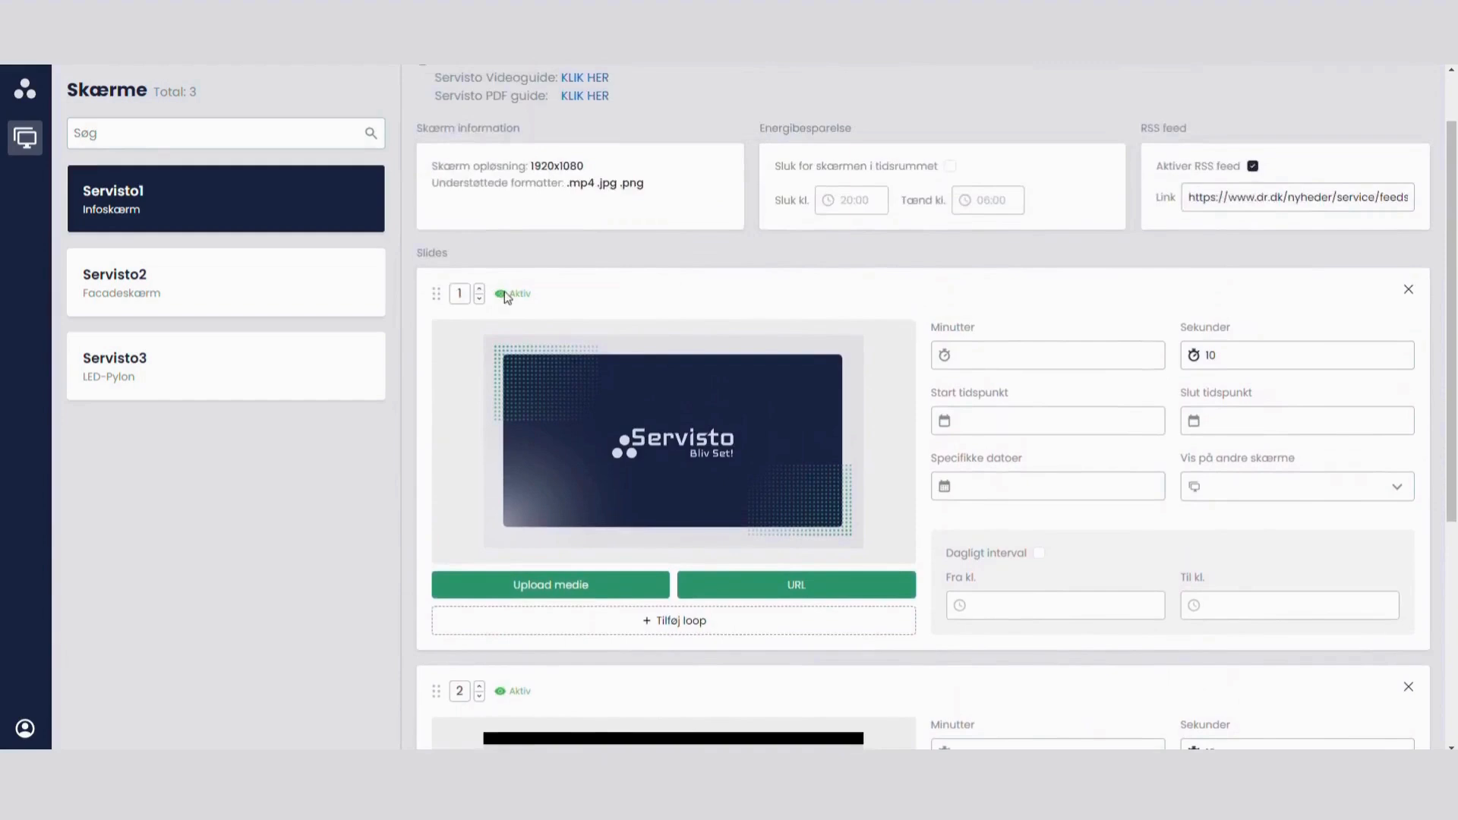
mouse_move(655, 333)
scroll(657, 334, up, 1)
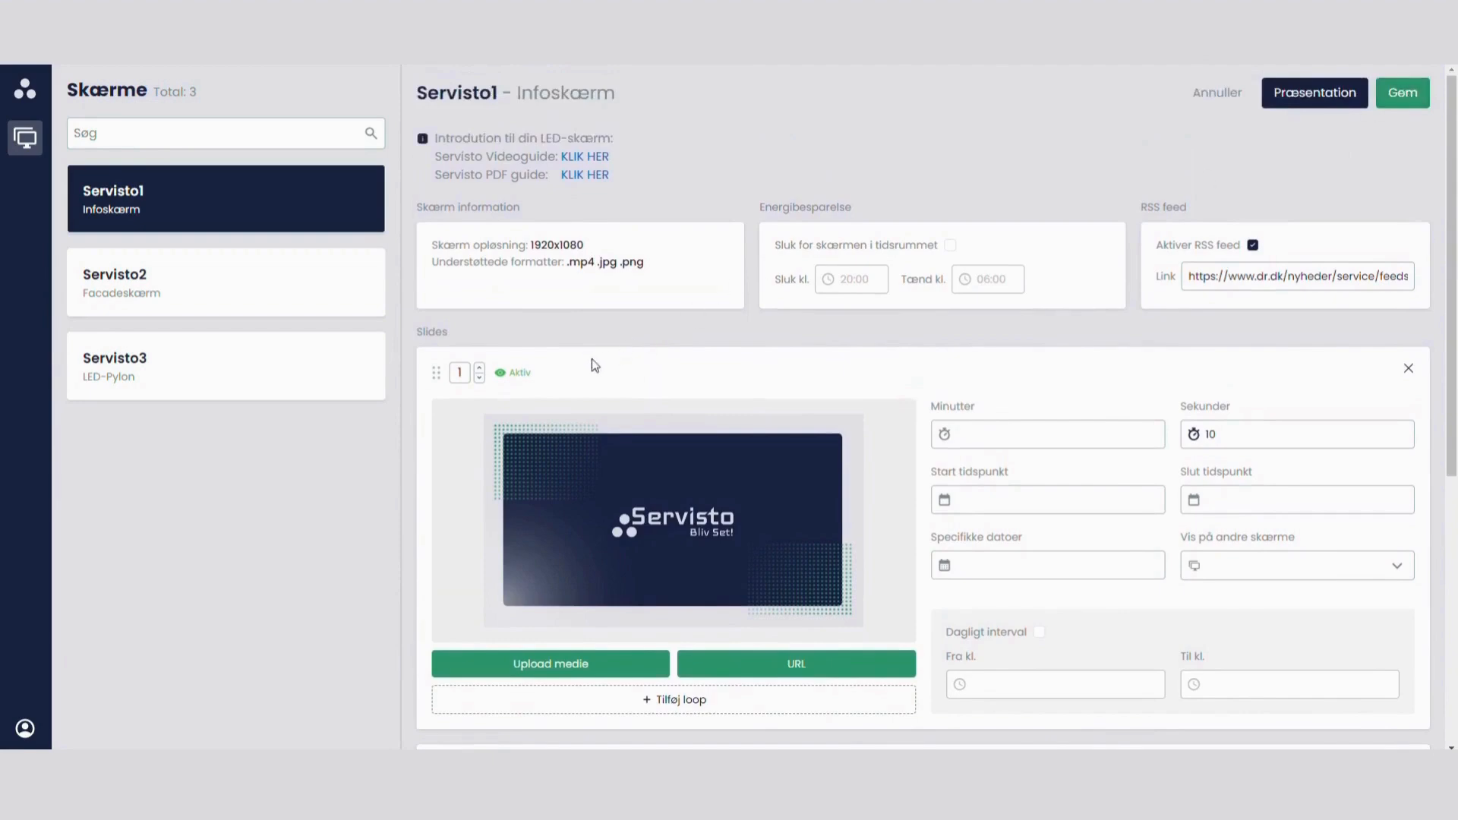
scroll(590, 360, down, 1)
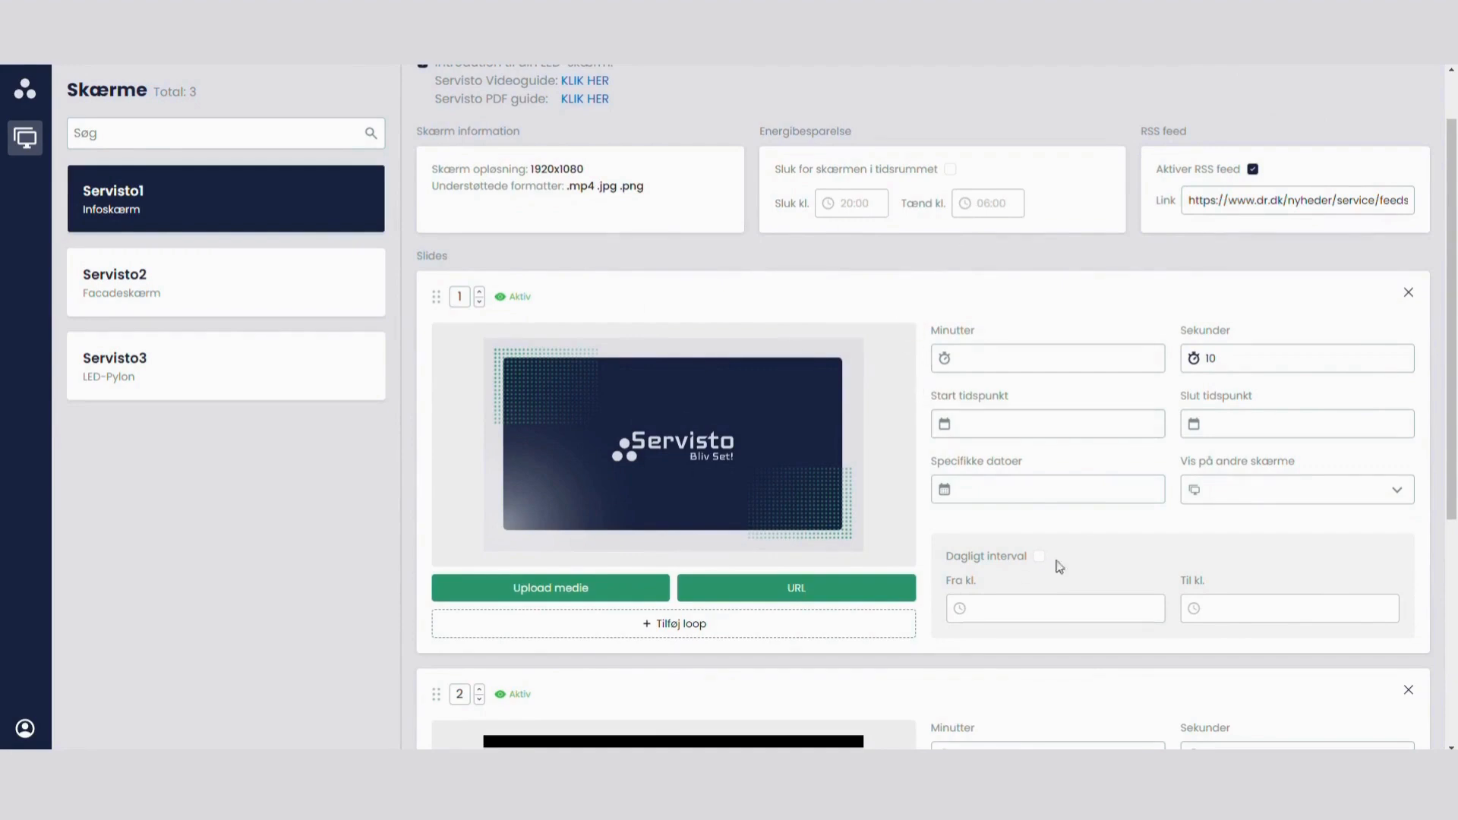
scroll(1060, 567, up, 2)
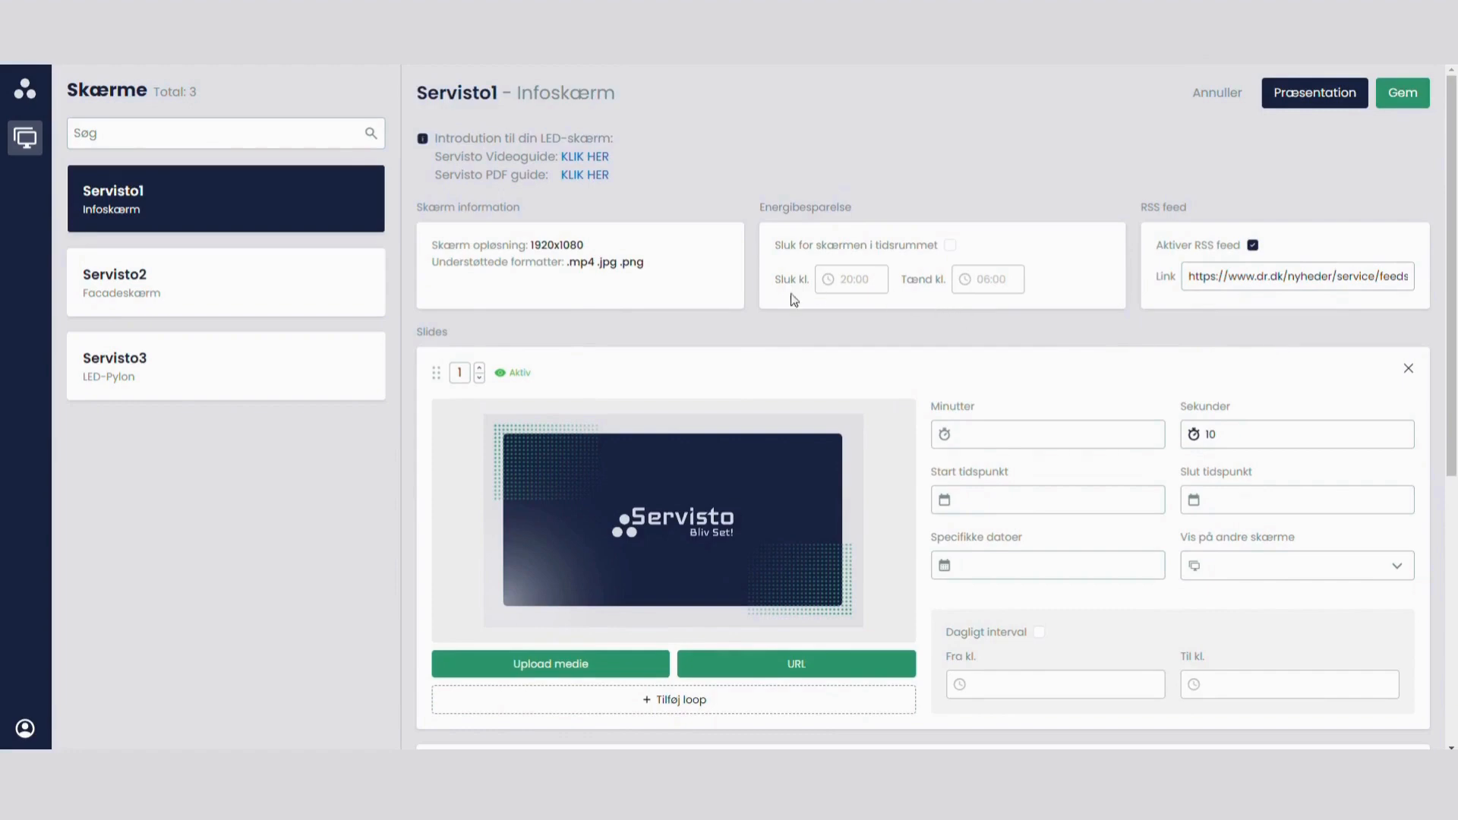
Step: Set slide 1's display time to 1 minute and 20 seconds
click(968, 427)
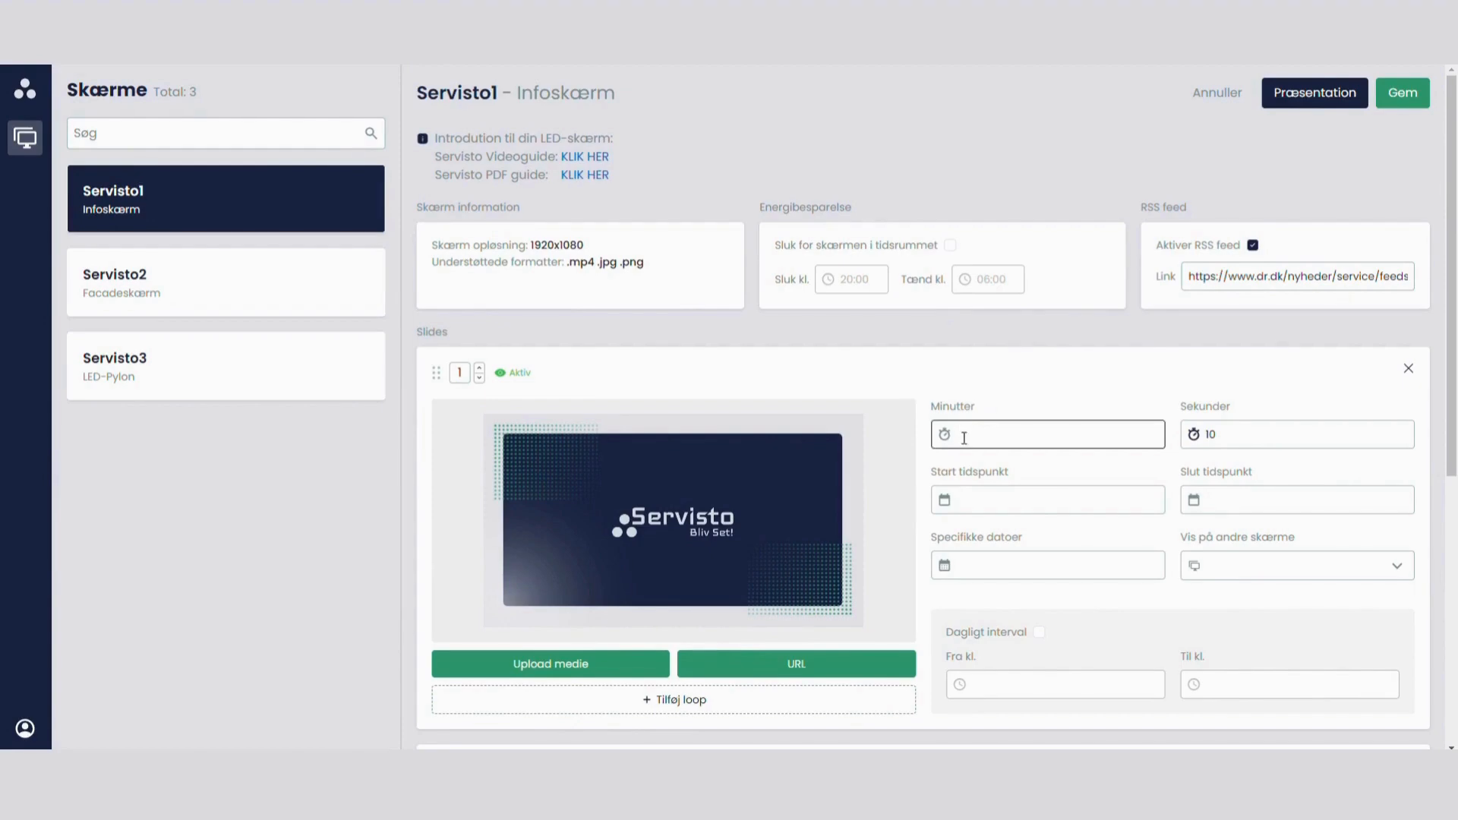
mouse_move(850, 478)
click(1260, 434)
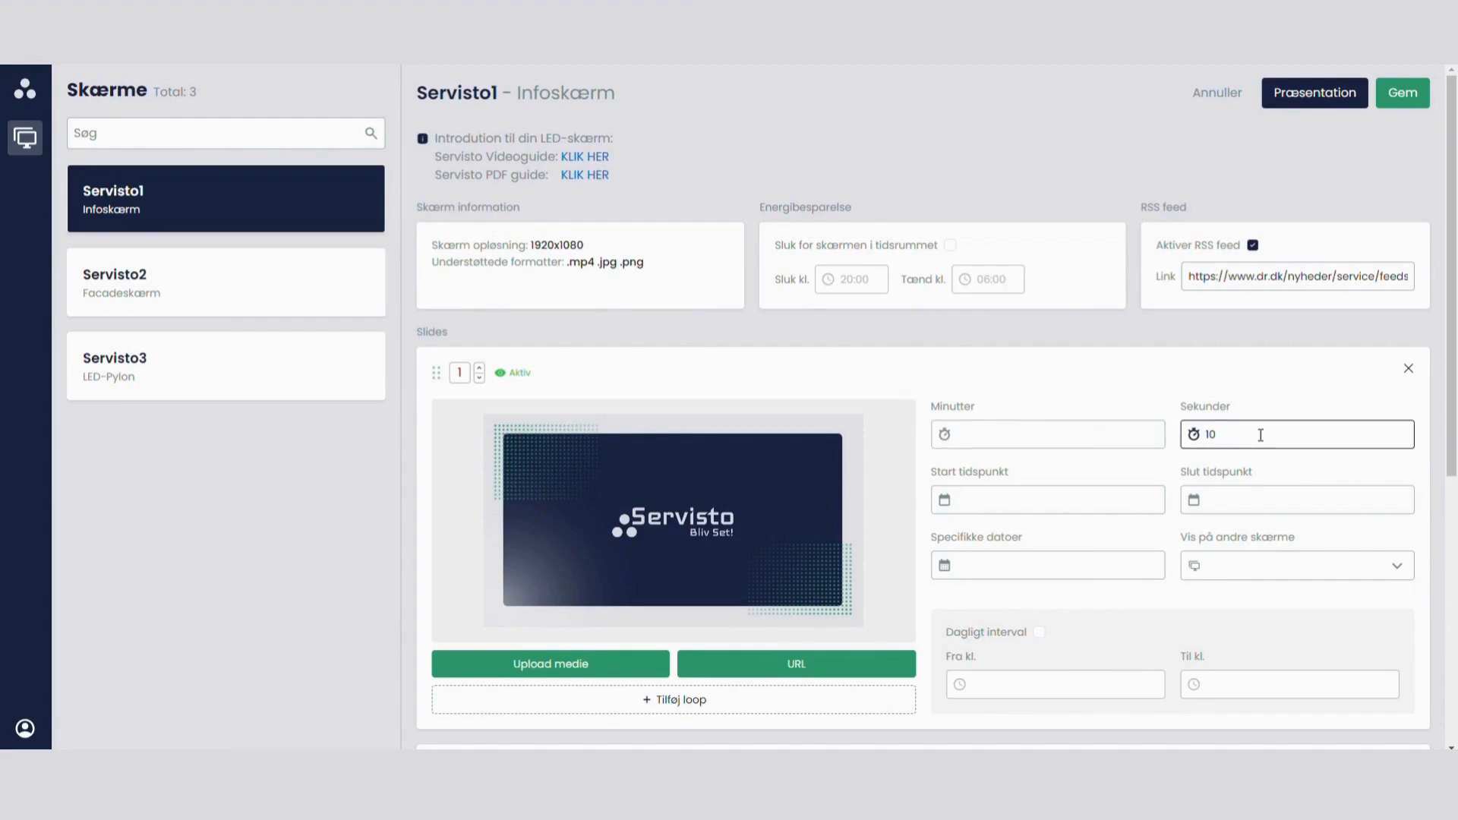
key(BackSpace)
key(BackSpace)
text(9)
key(BackSpace)
text(4)
key(BackSpace)
text(20)
click(1132, 444)
text(1)
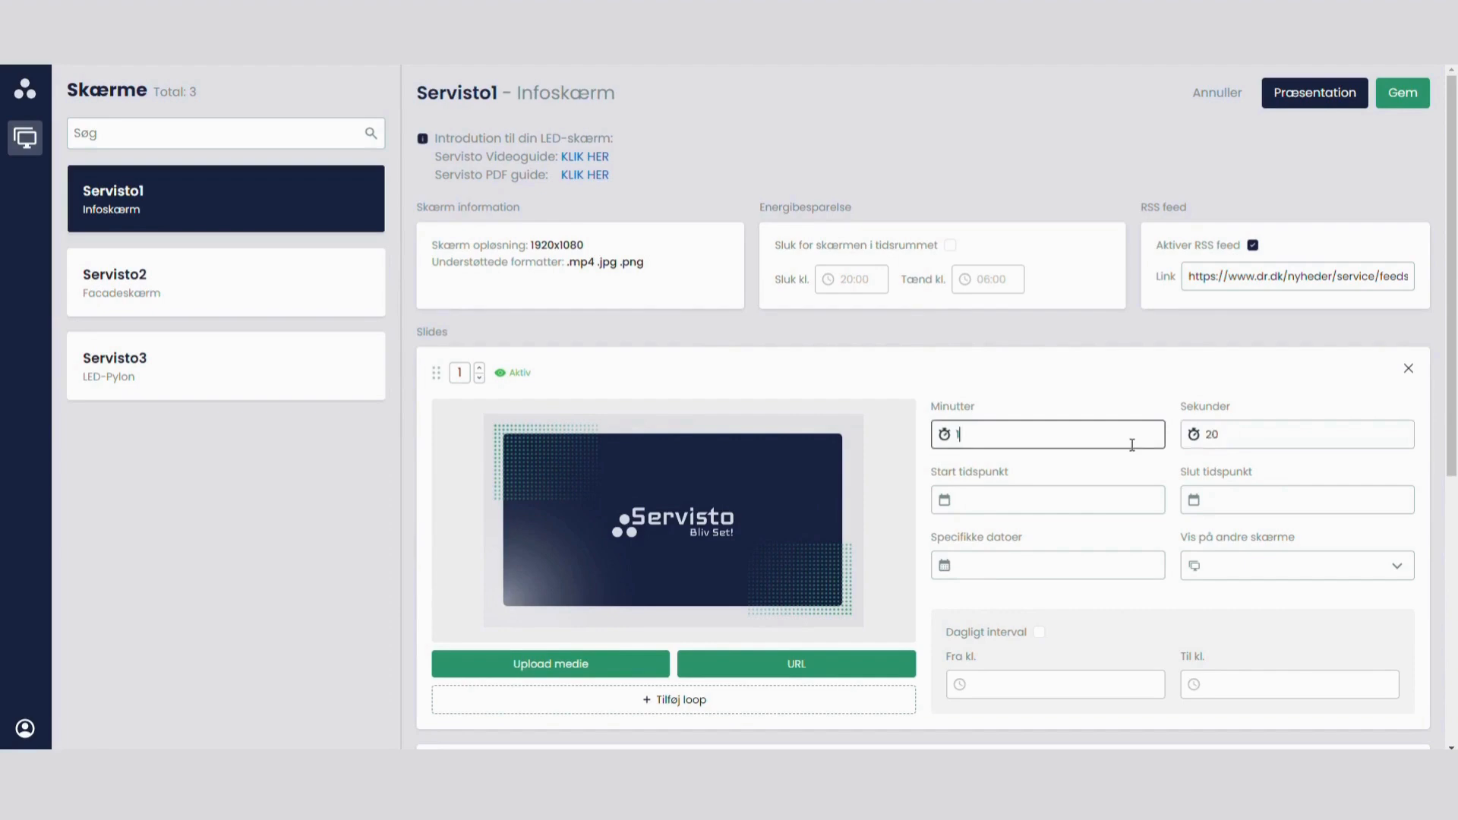
Step: Clear slide 1's minutes and set its display time to 10 seconds
key(BackSpace)
double_click(1210, 434)
text(1)
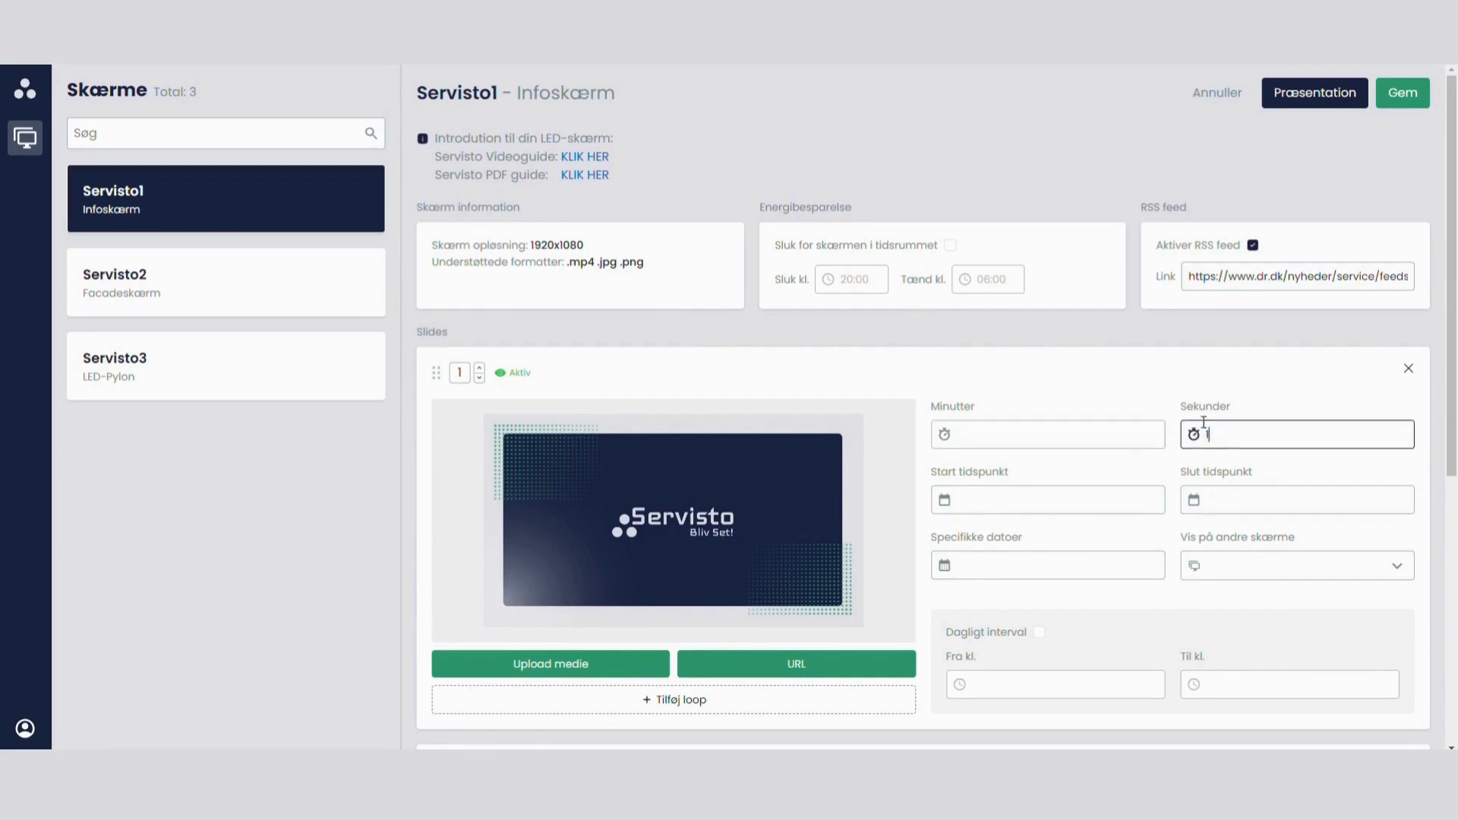
text(0)
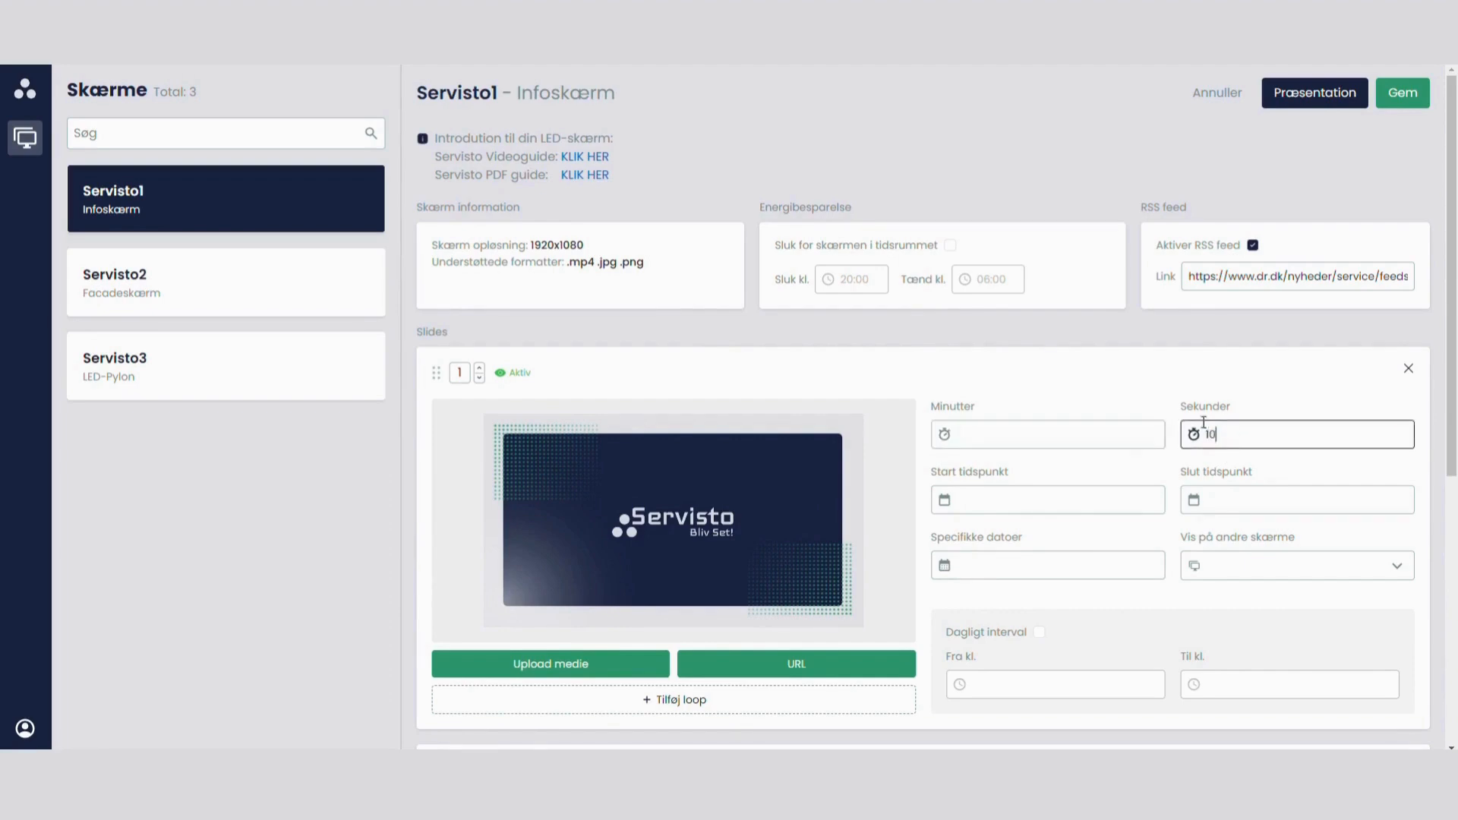
Step: Set slide 1's start time to 19/03/24 at 11:00
click(1015, 503)
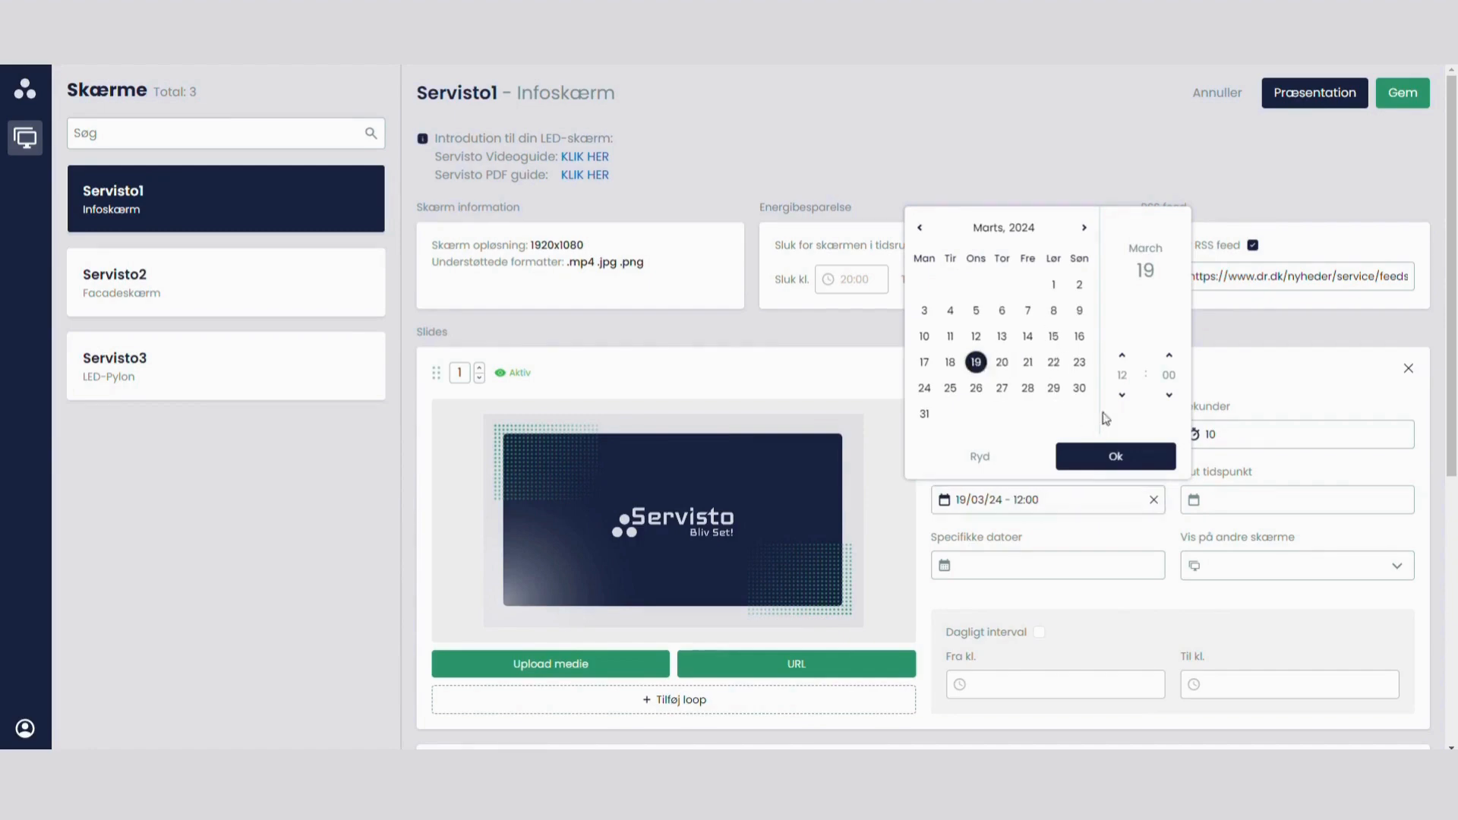
click(1122, 395)
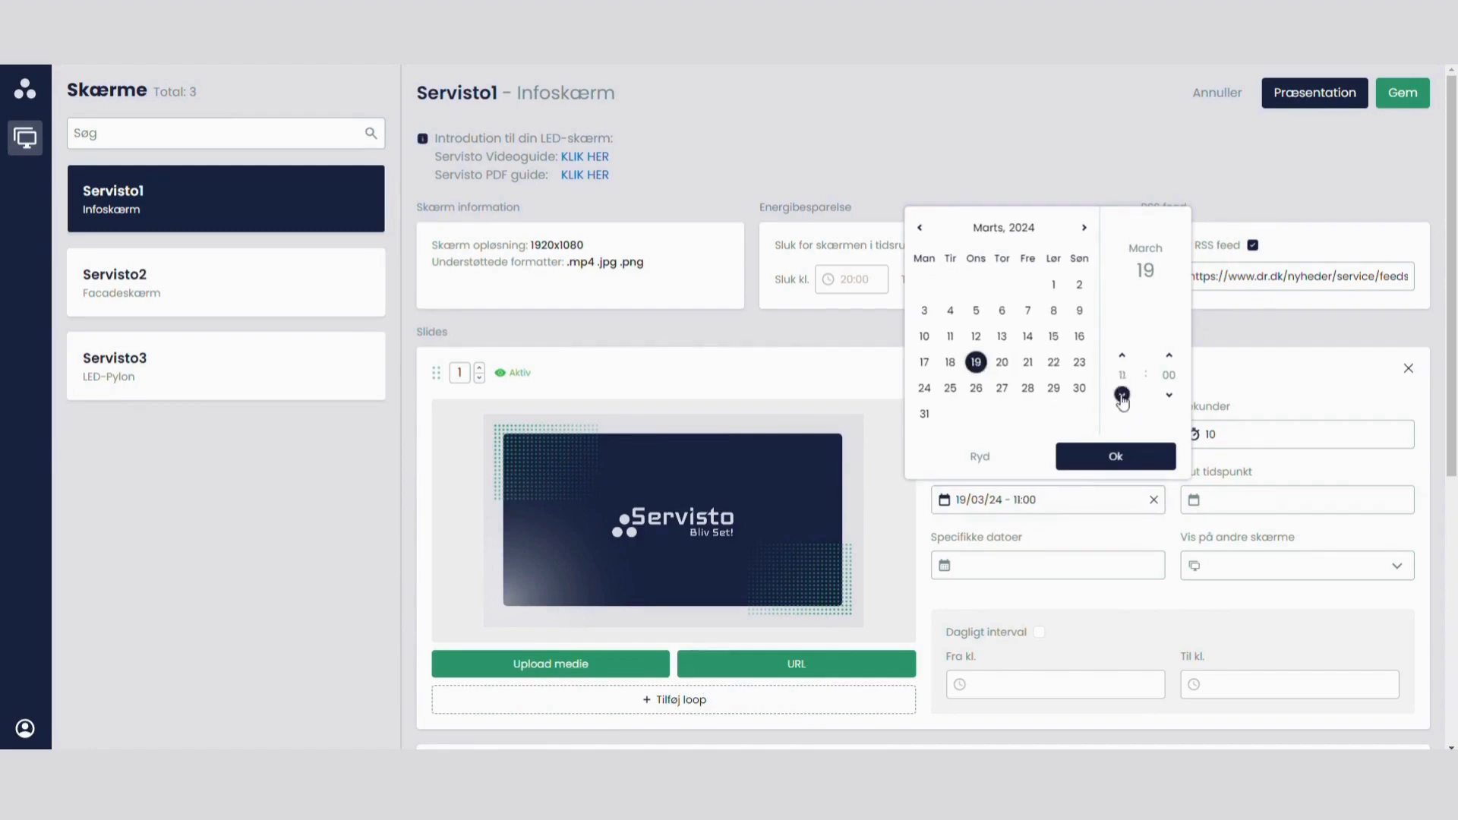
click(1130, 460)
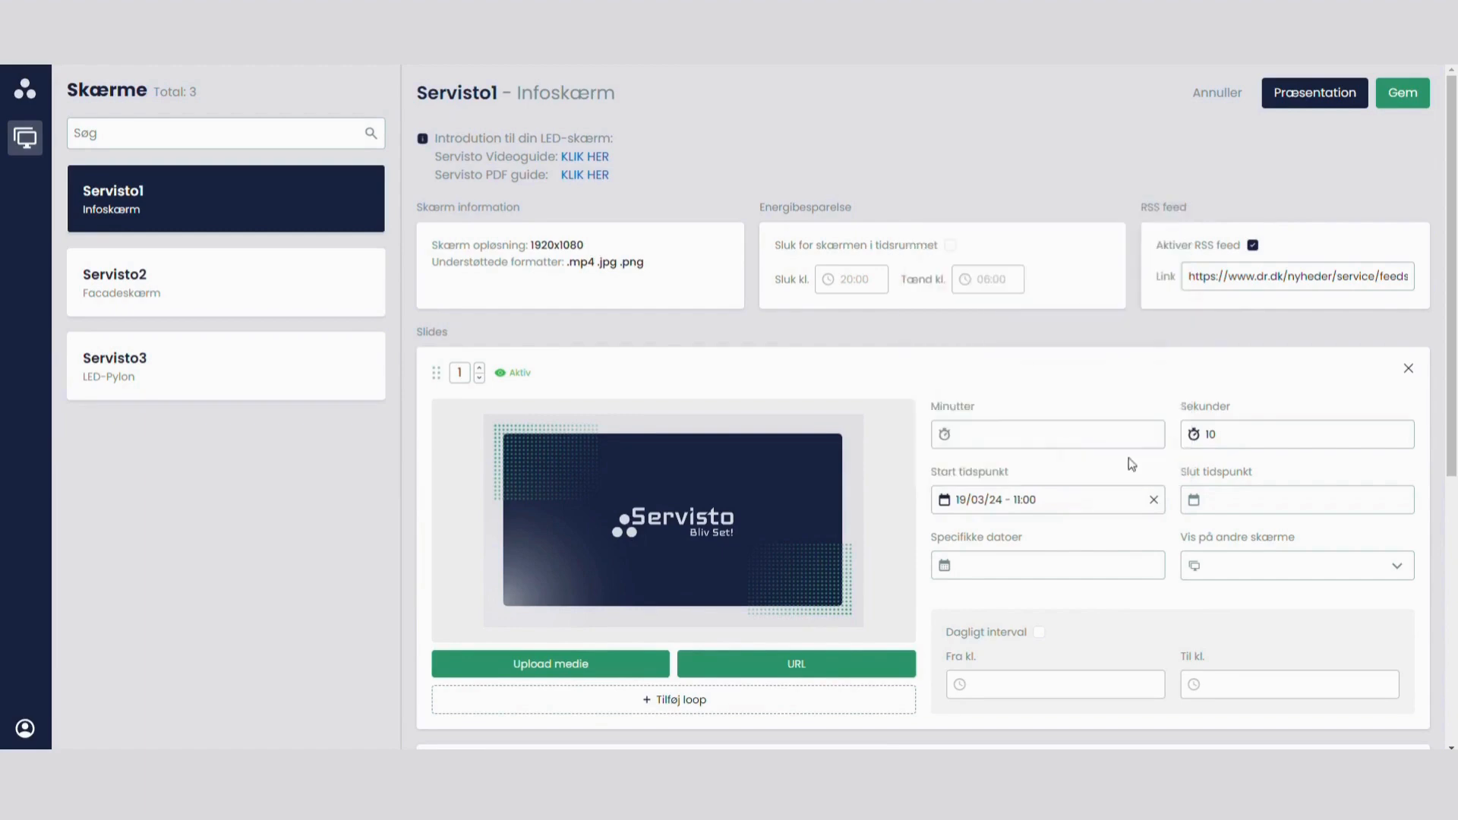
Step: Set slide 1's end time to 20/03/24 at 11:00
click(1262, 501)
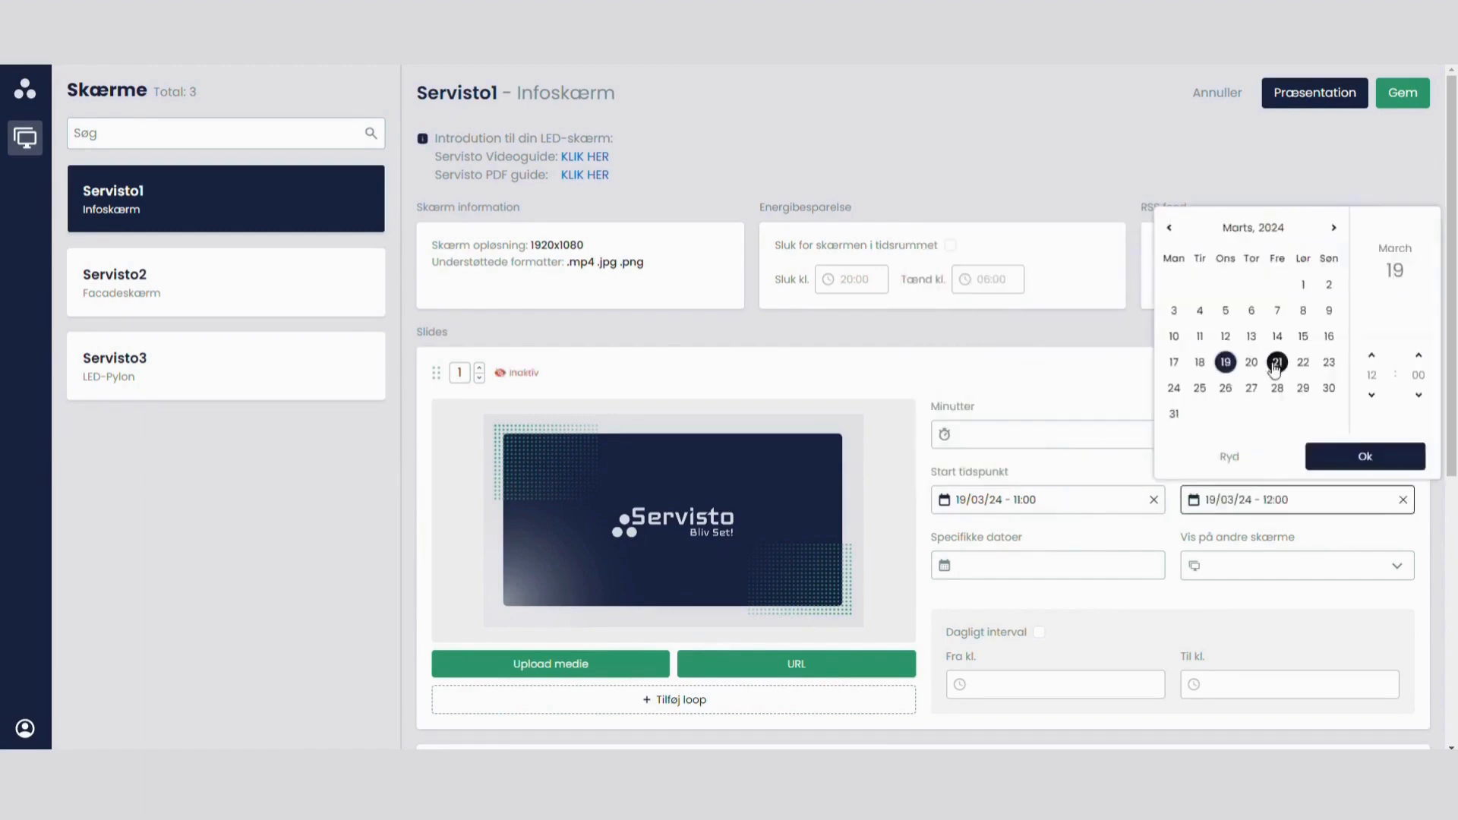
click(1252, 363)
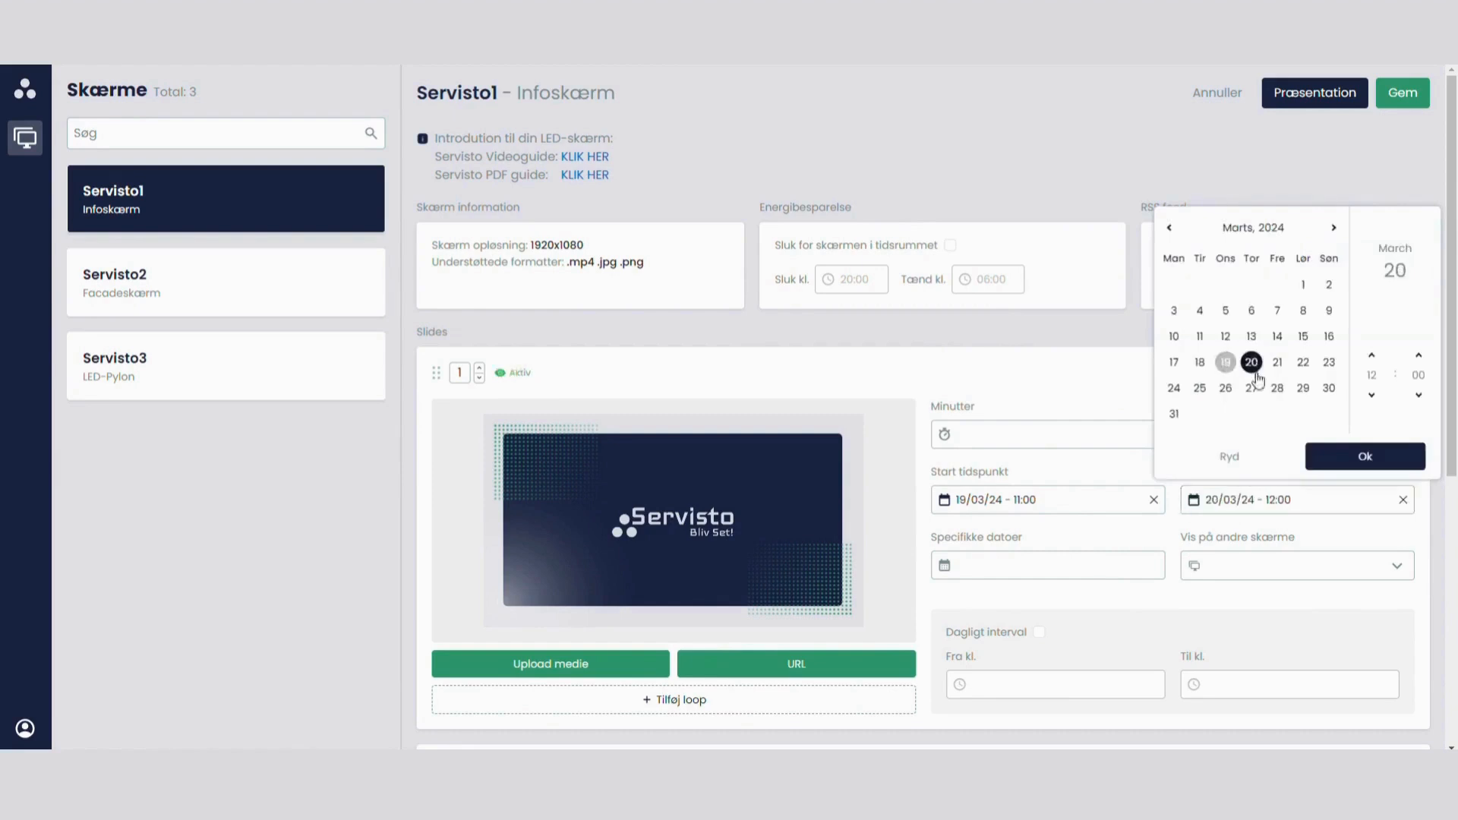
click(1372, 395)
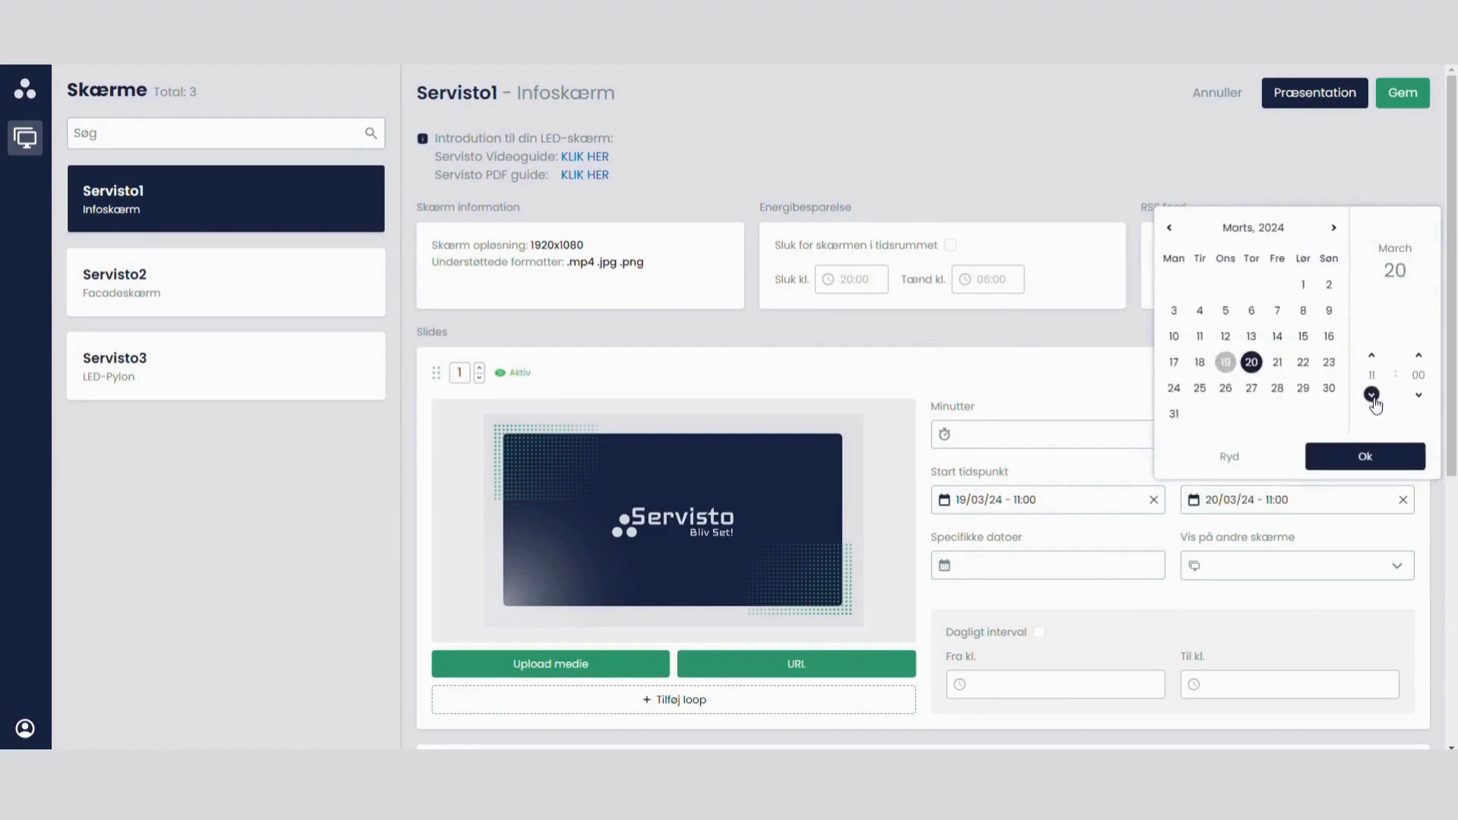
click(1367, 457)
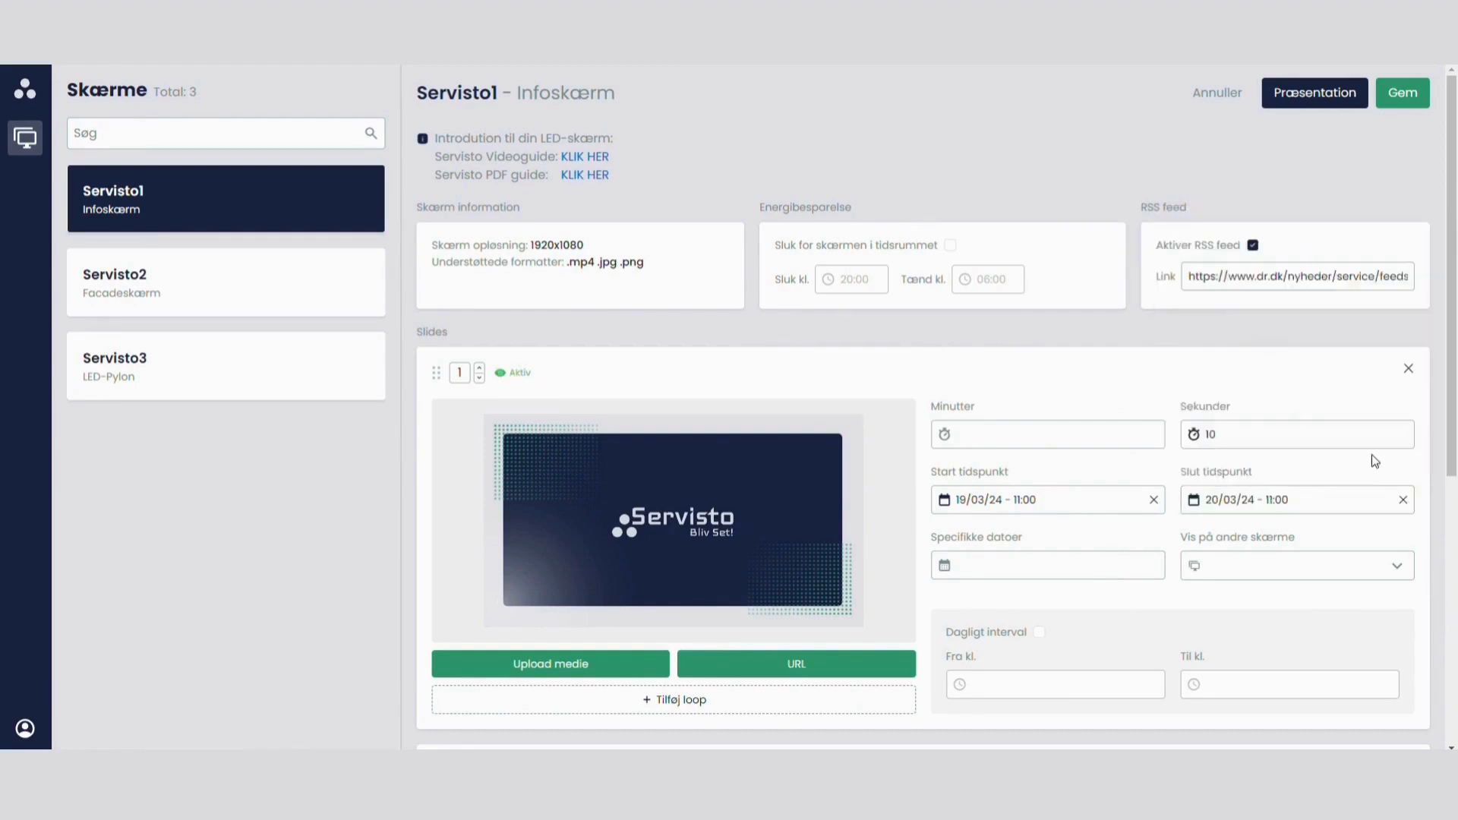
Step: Clear slide 1's start and end times, and choose 5, 12, 19 and 26 March 2024 as its specific dates
click(1154, 501)
click(1403, 500)
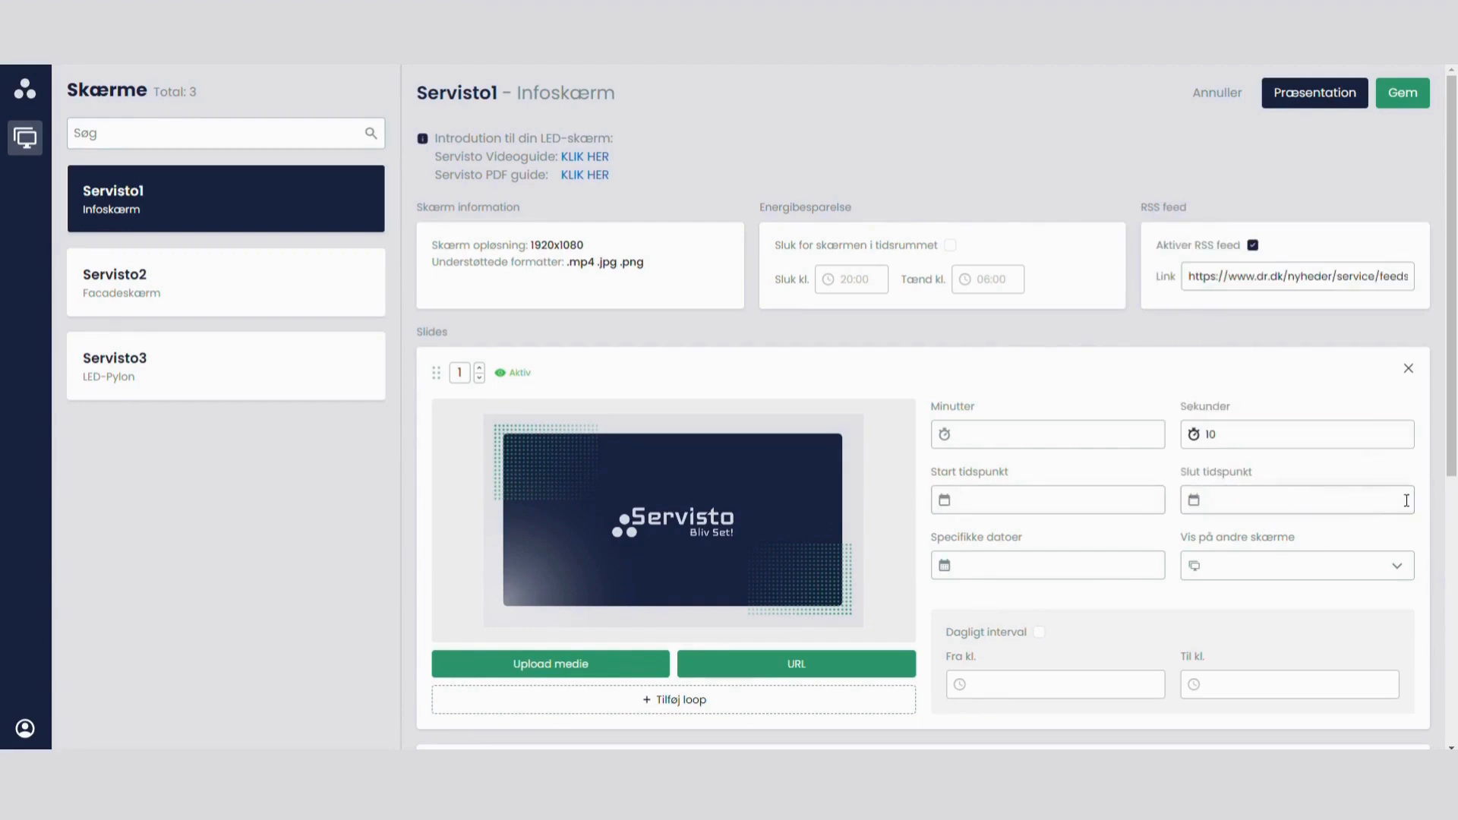
click(1011, 562)
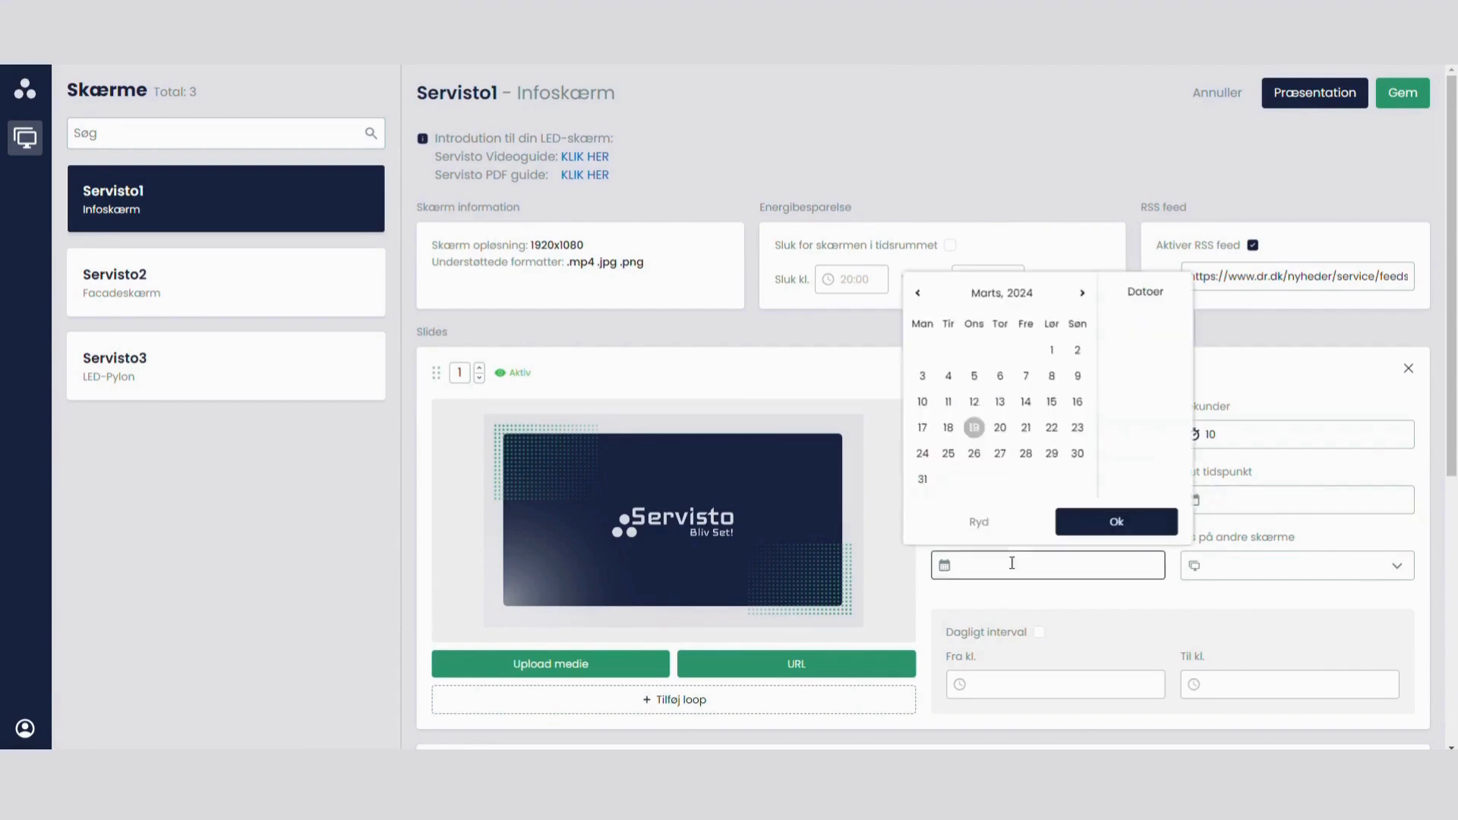
click(974, 376)
click(974, 402)
click(974, 428)
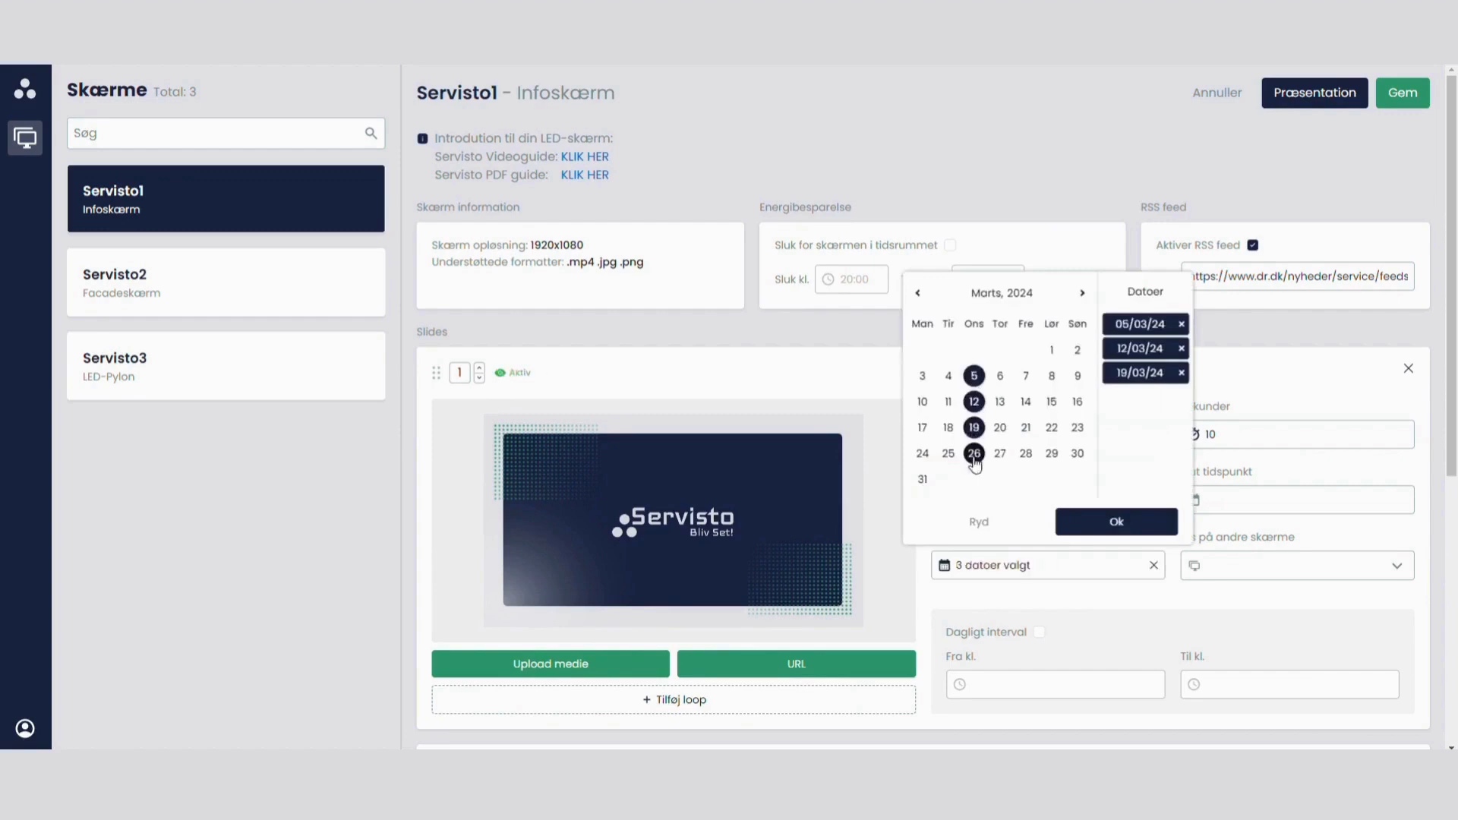
click(974, 453)
Step: Add 2, 9, 16, 23 and 30 April 2024 to slide 1's specific dates
click(1082, 293)
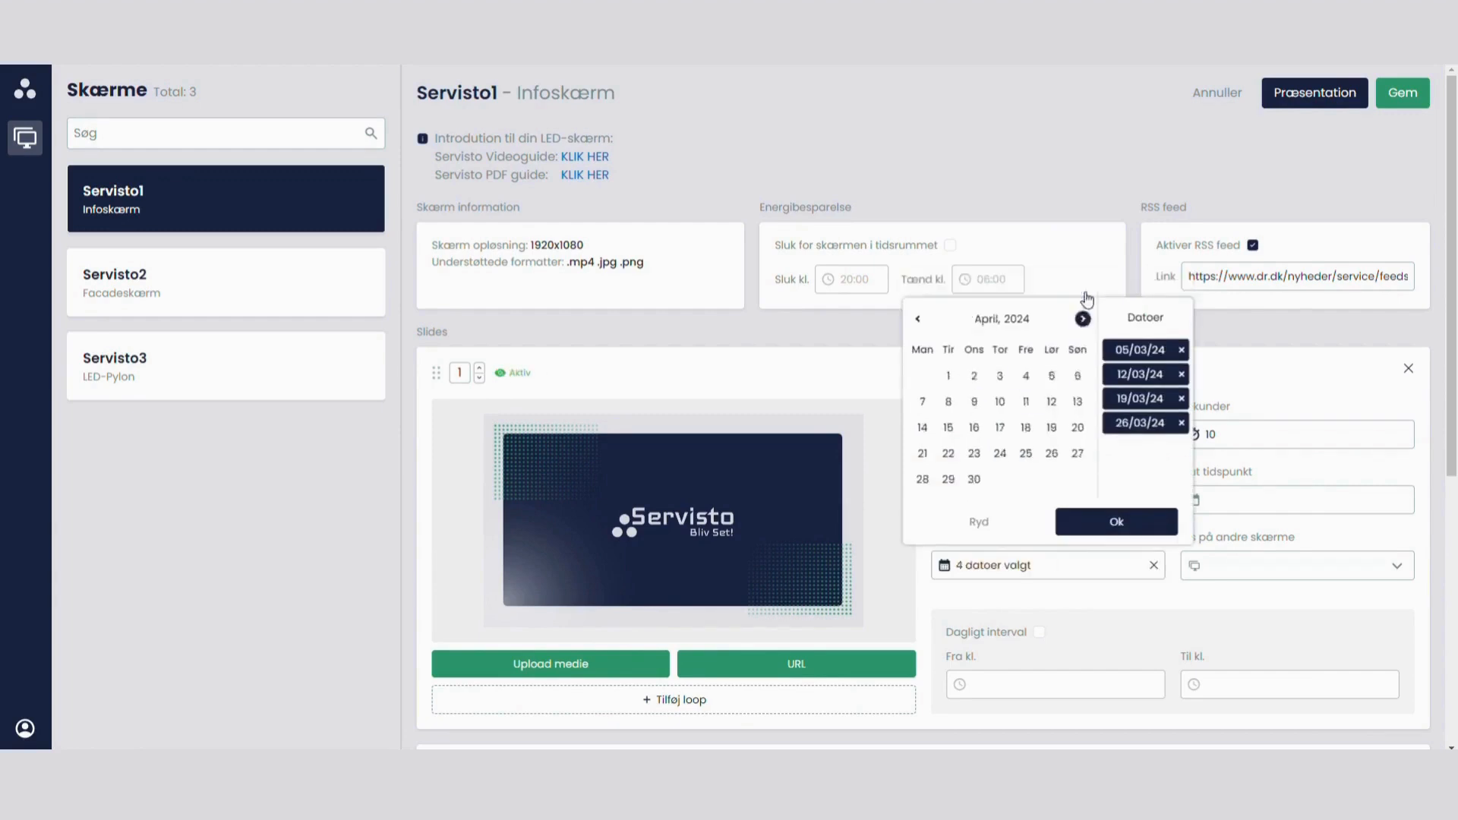
click(974, 376)
click(975, 402)
click(974, 427)
click(974, 453)
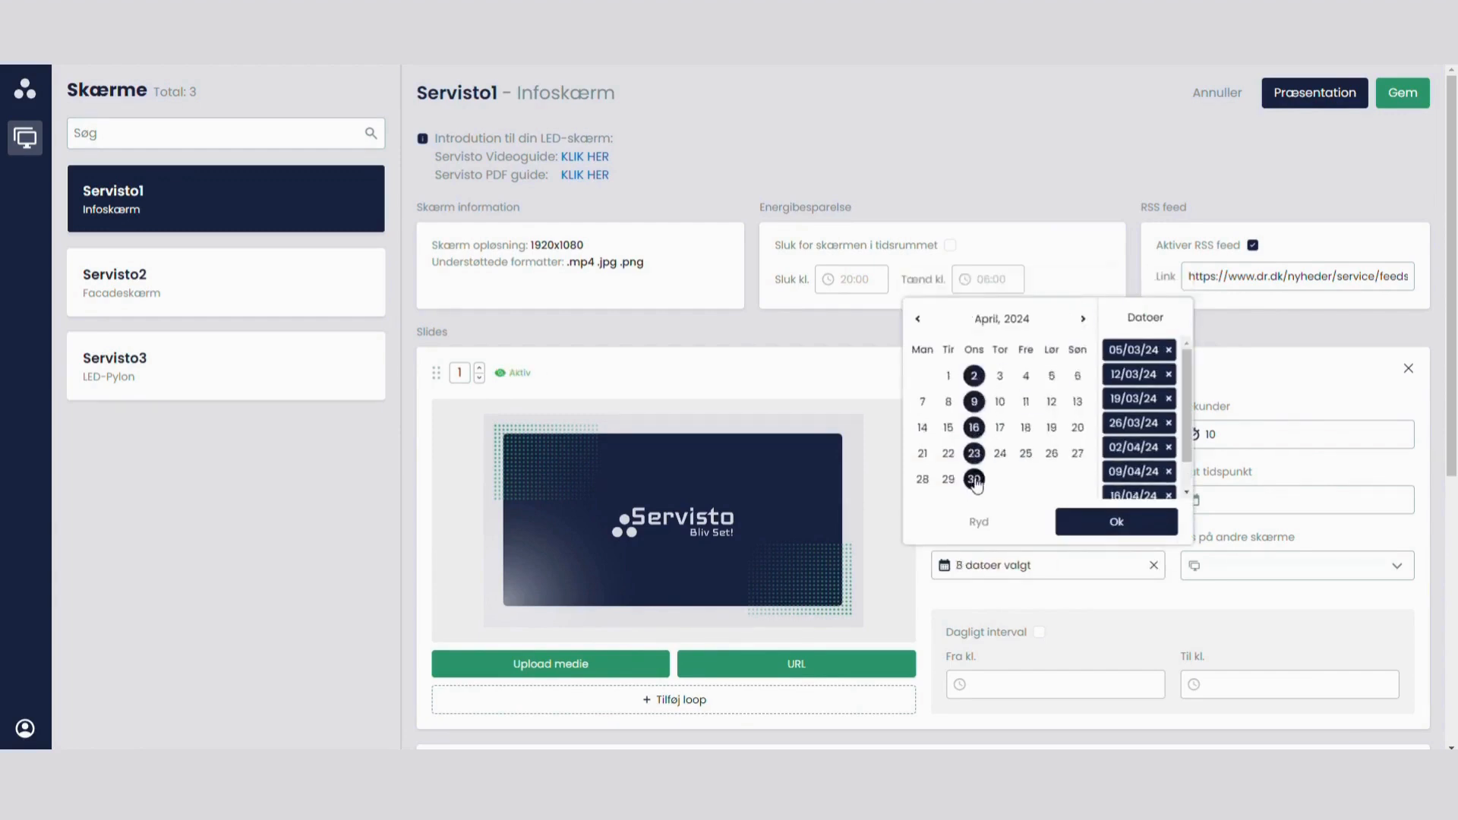
click(975, 479)
click(1084, 525)
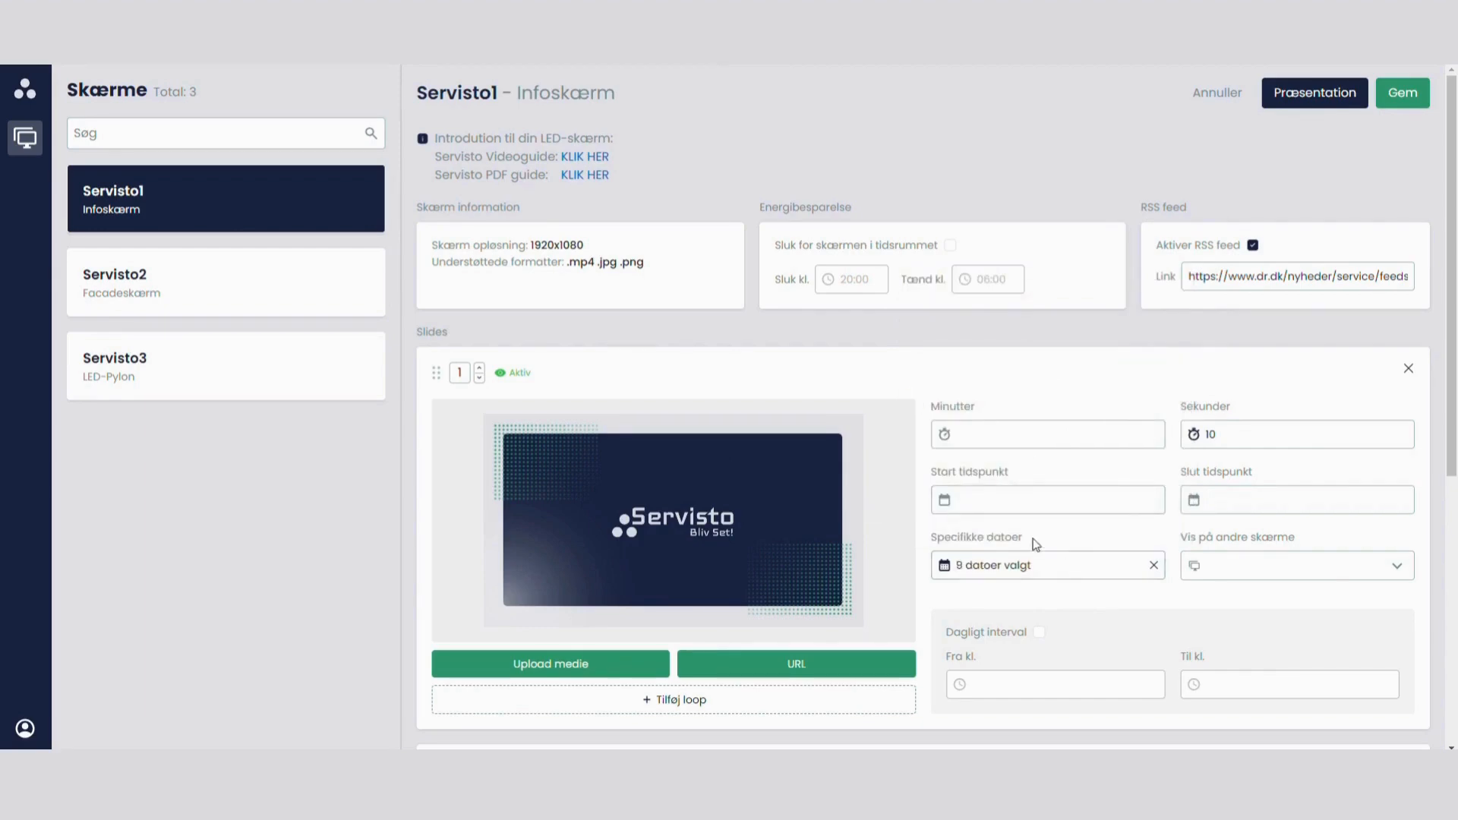
Step: Enable slide 1's daily interval with both times set to 12:00, and switch the interval off again
click(1039, 634)
click(1000, 686)
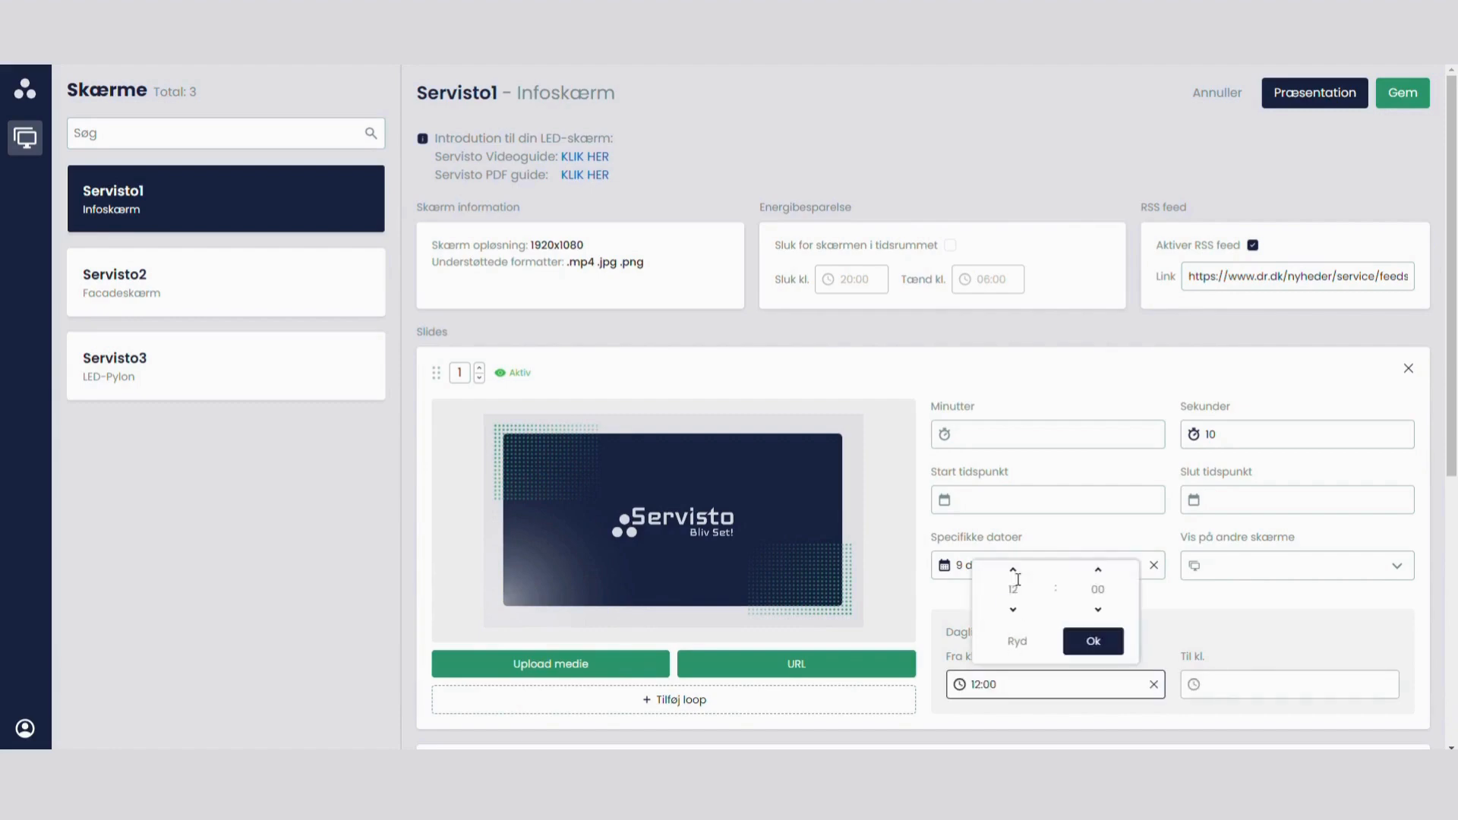
click(1242, 682)
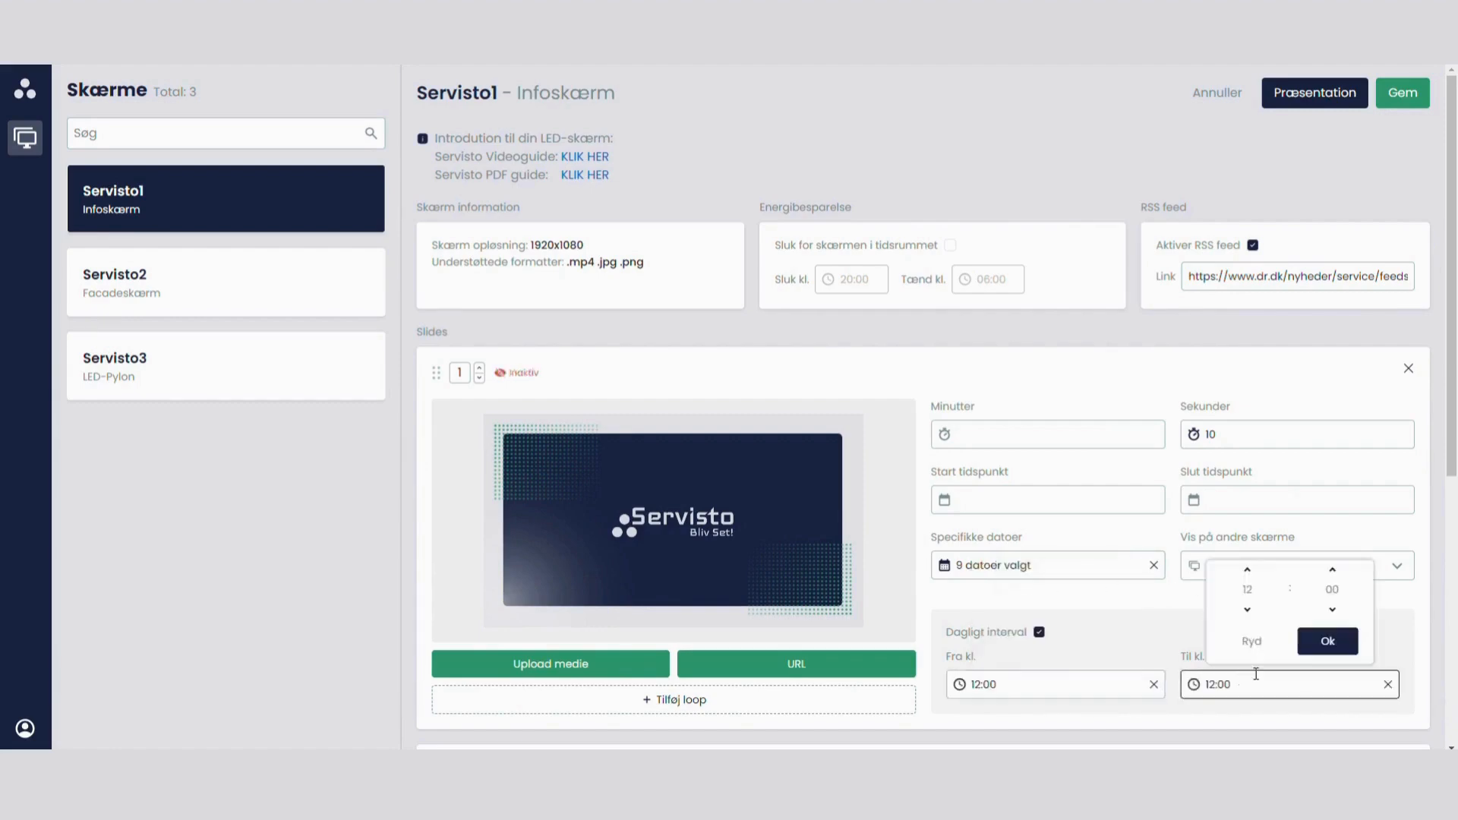
click(1099, 612)
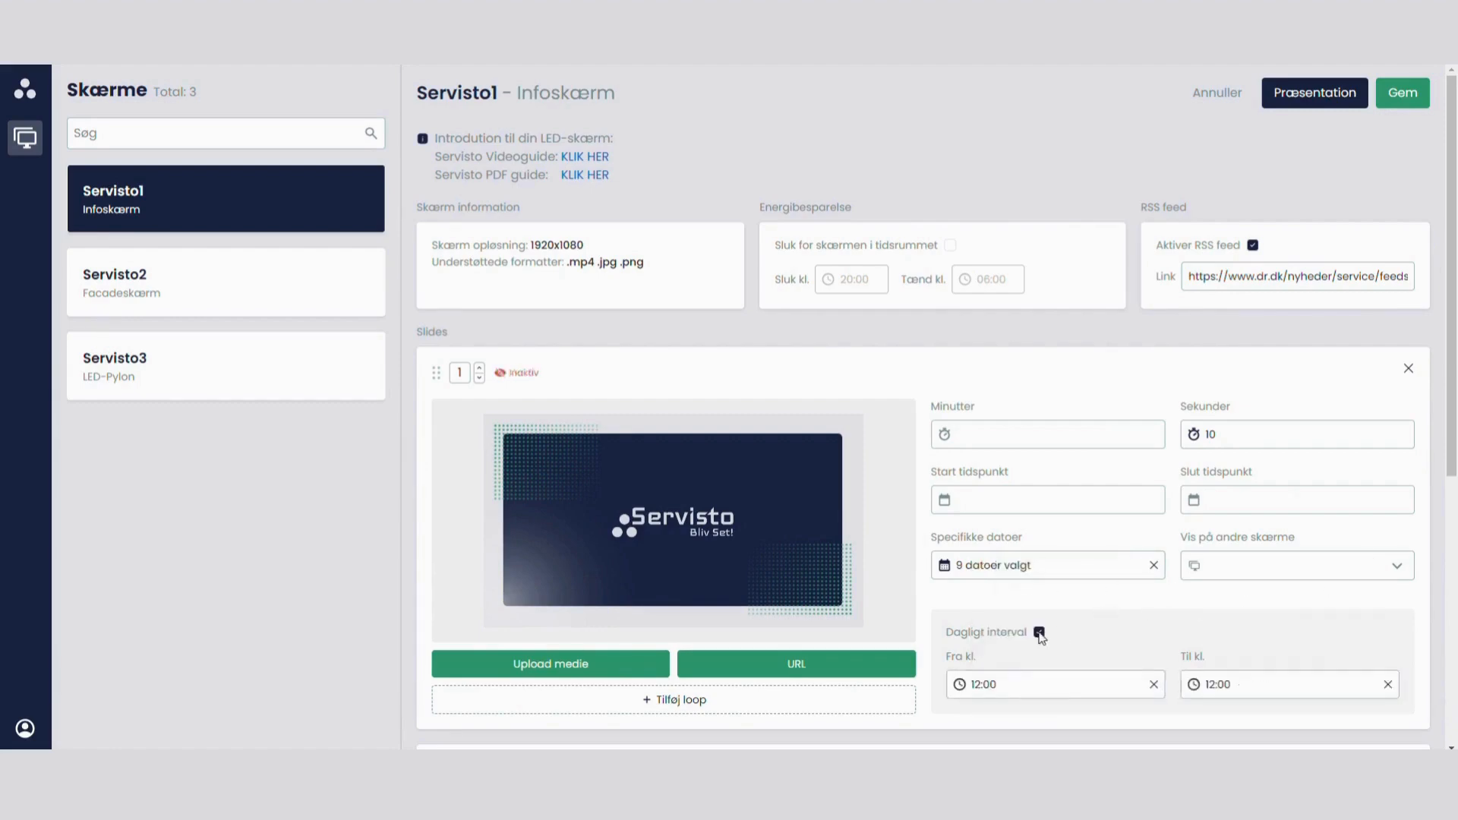
click(1039, 633)
Step: Remove every selected March and April 2024 date from slide 1's specific dates
click(1111, 565)
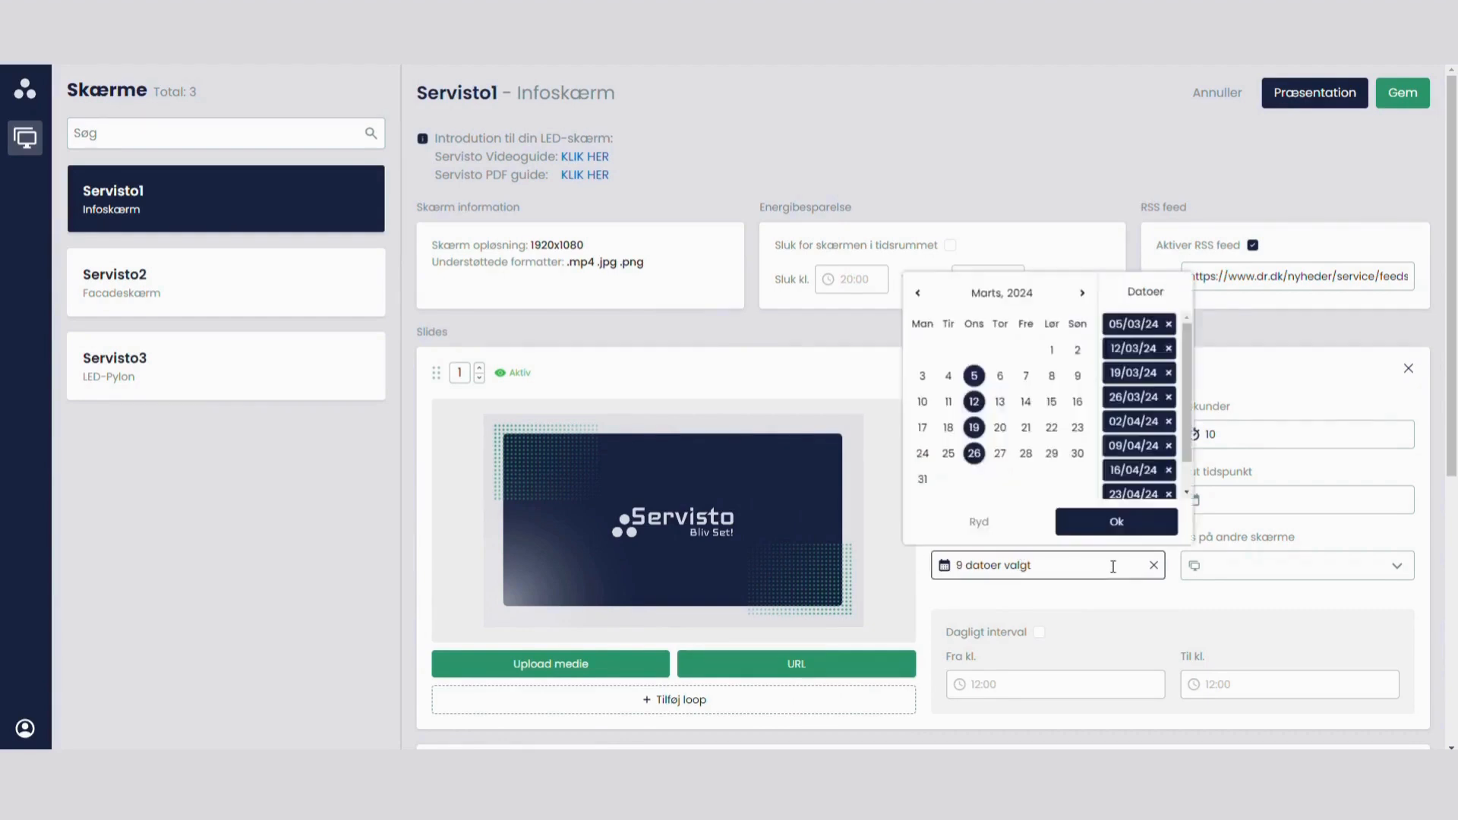
click(974, 376)
click(974, 402)
click(975, 428)
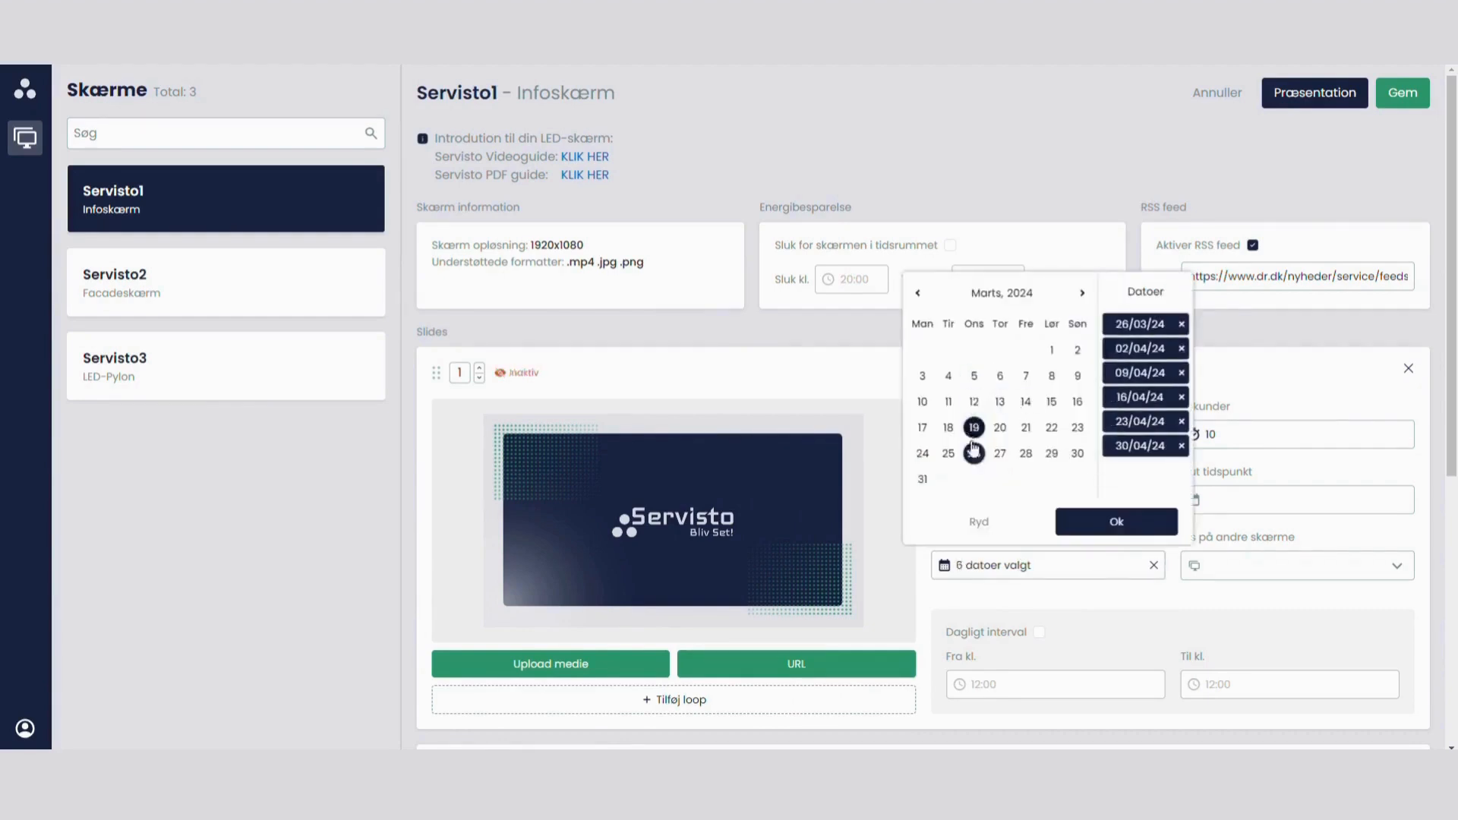
click(974, 453)
click(1082, 293)
click(975, 376)
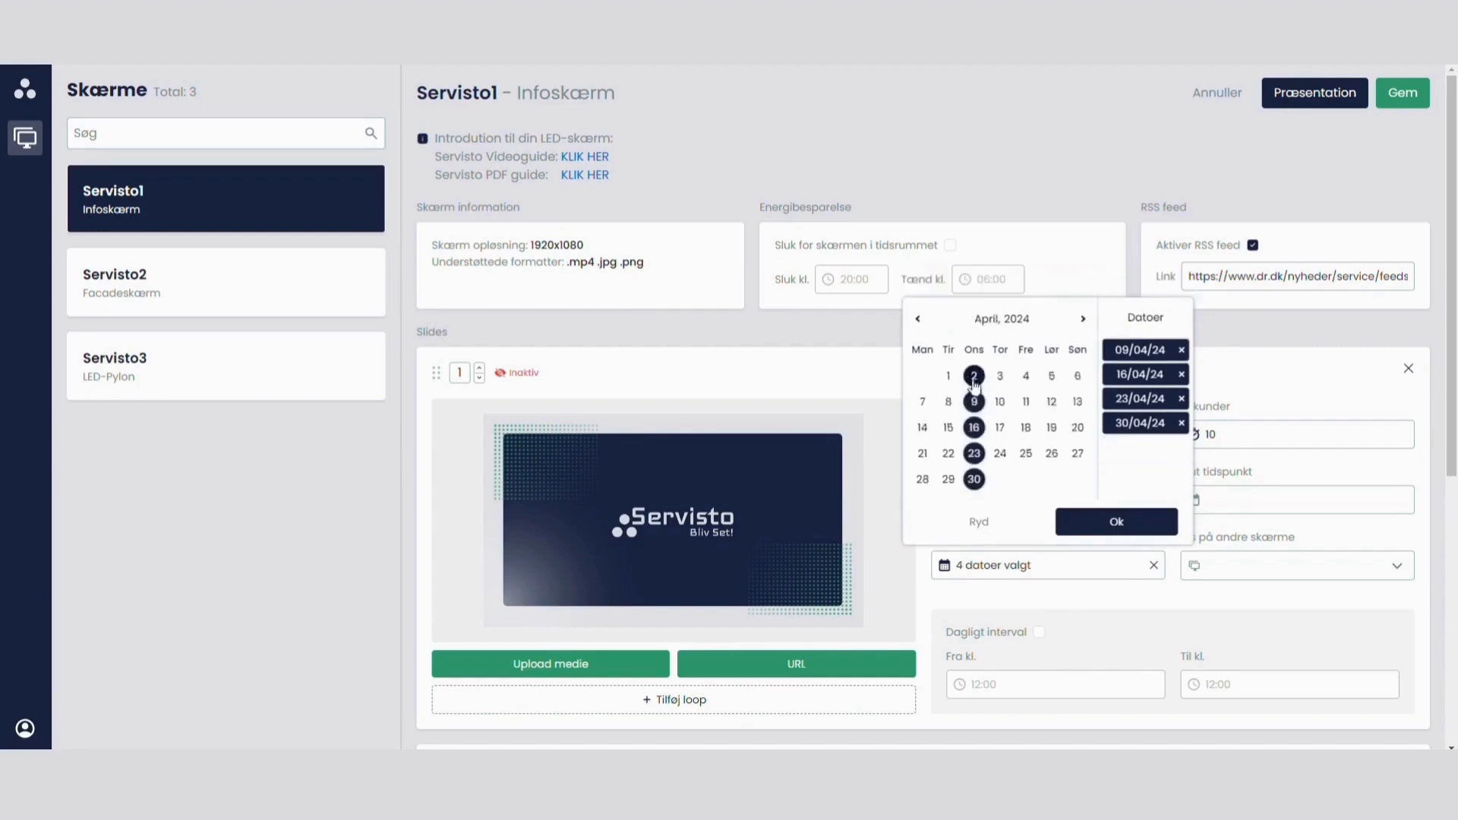
click(974, 402)
click(974, 428)
click(975, 453)
click(974, 480)
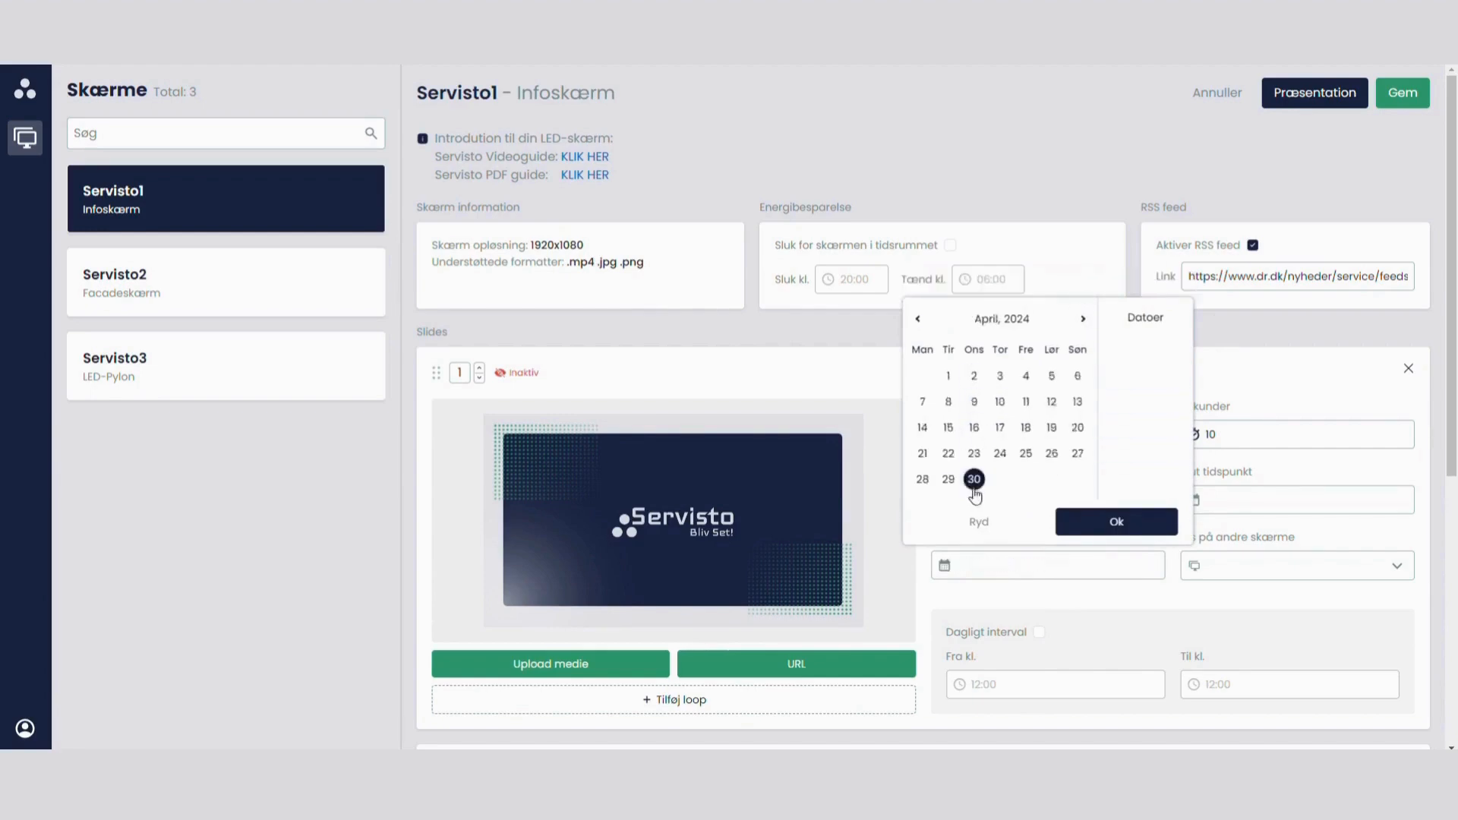
Step: Set slide 1's specific date to 20/03/24, check the slide's status, and clear the date
click(917, 319)
click(1000, 428)
click(1086, 522)
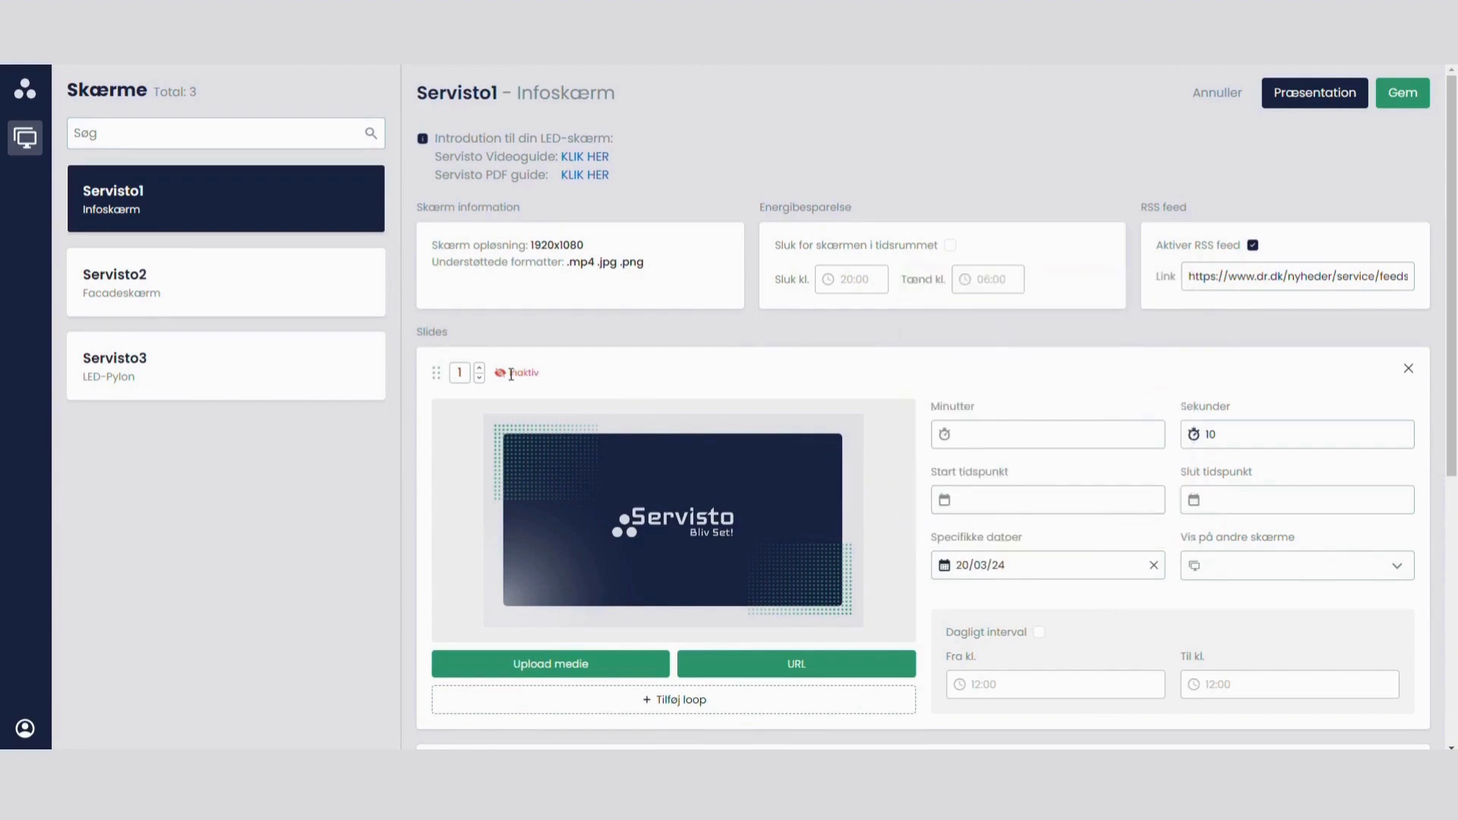
drag(508, 373, 538, 375)
click(1152, 566)
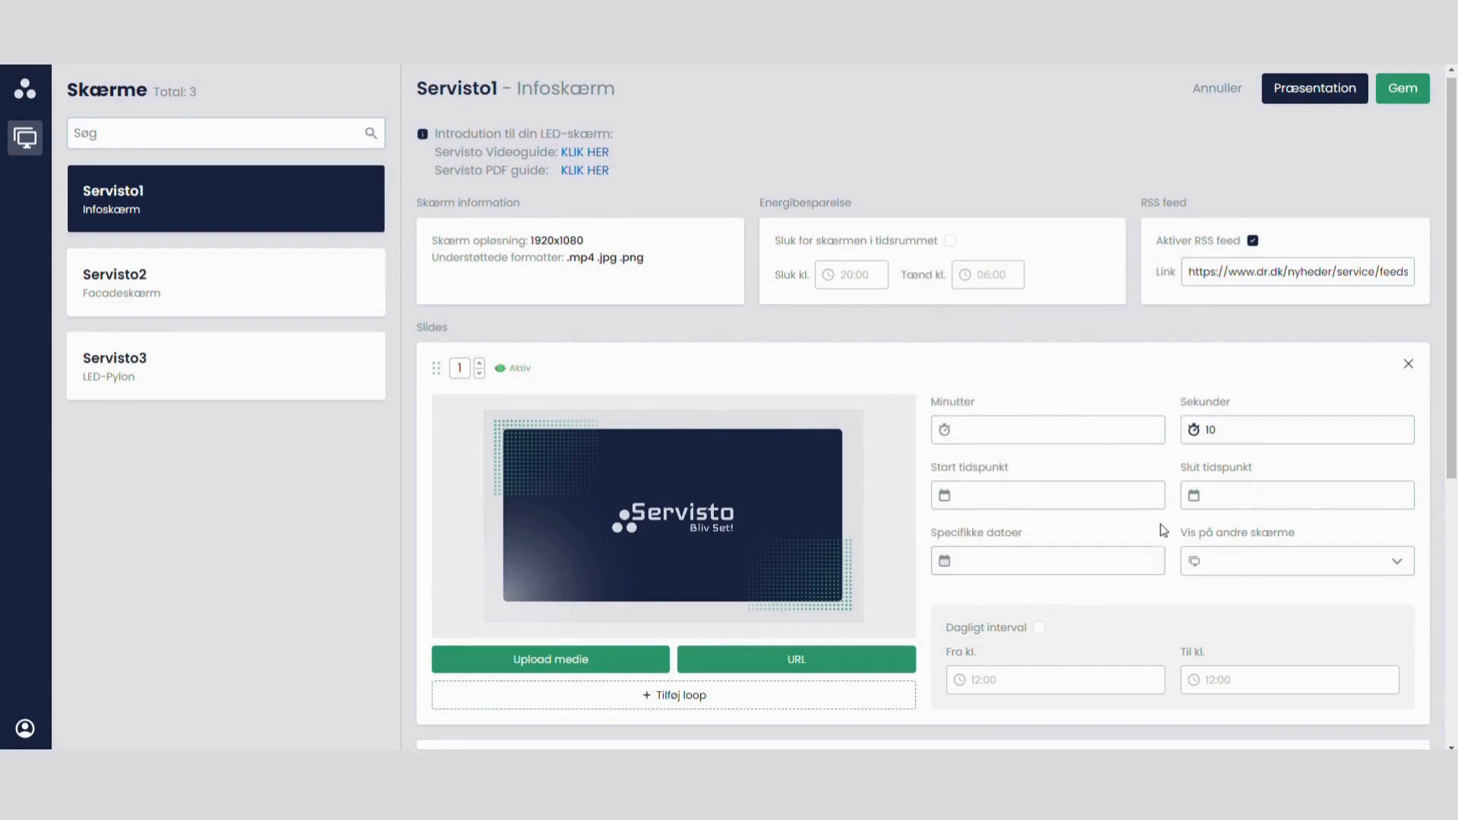
Step: Review slide 2's settings, and compare the screen resolutions of Servisto1, Servisto2 and Servisto3
scroll(1163, 530, down, 1)
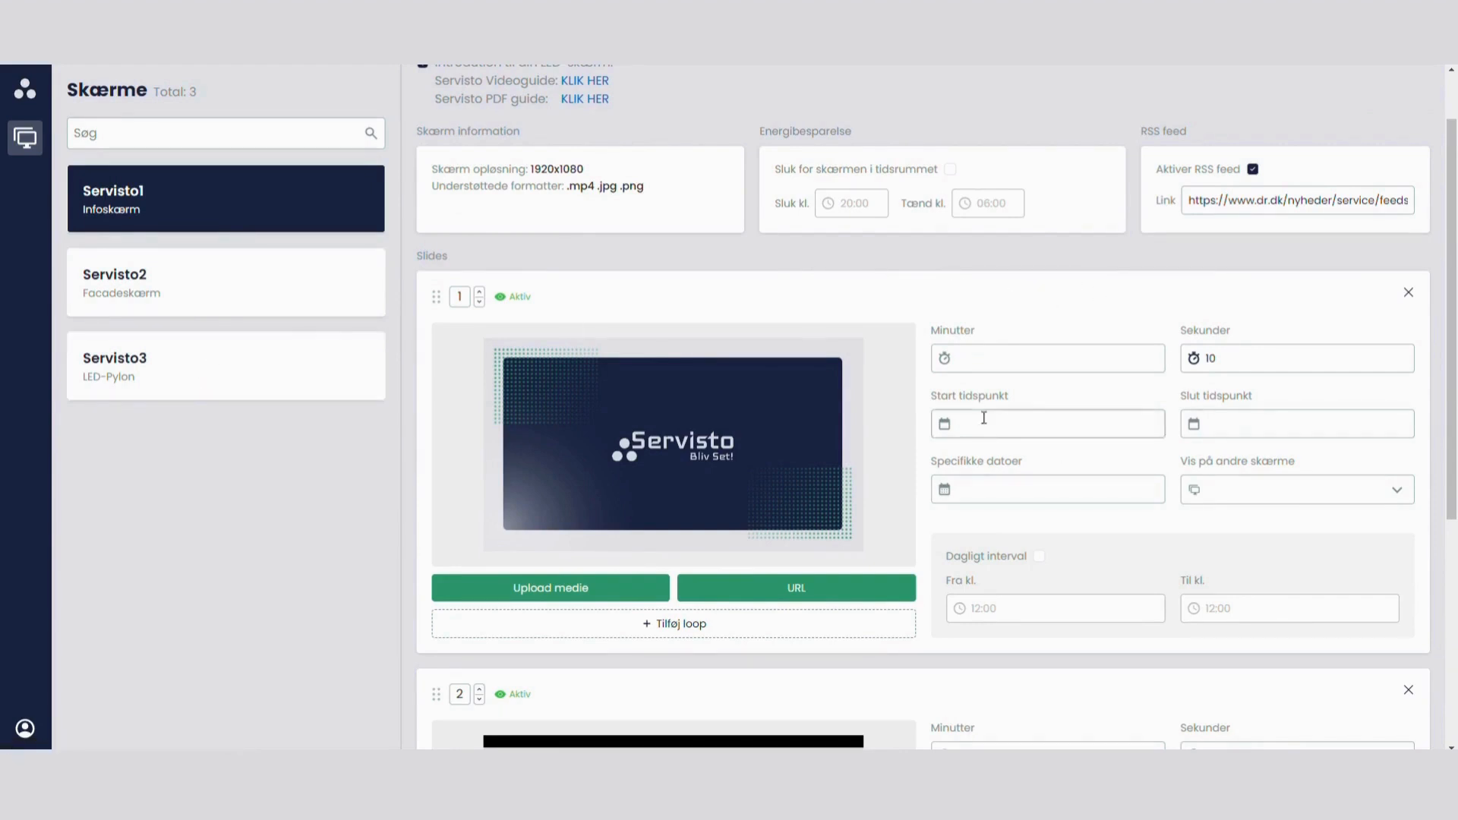
scroll(983, 418, down, 5)
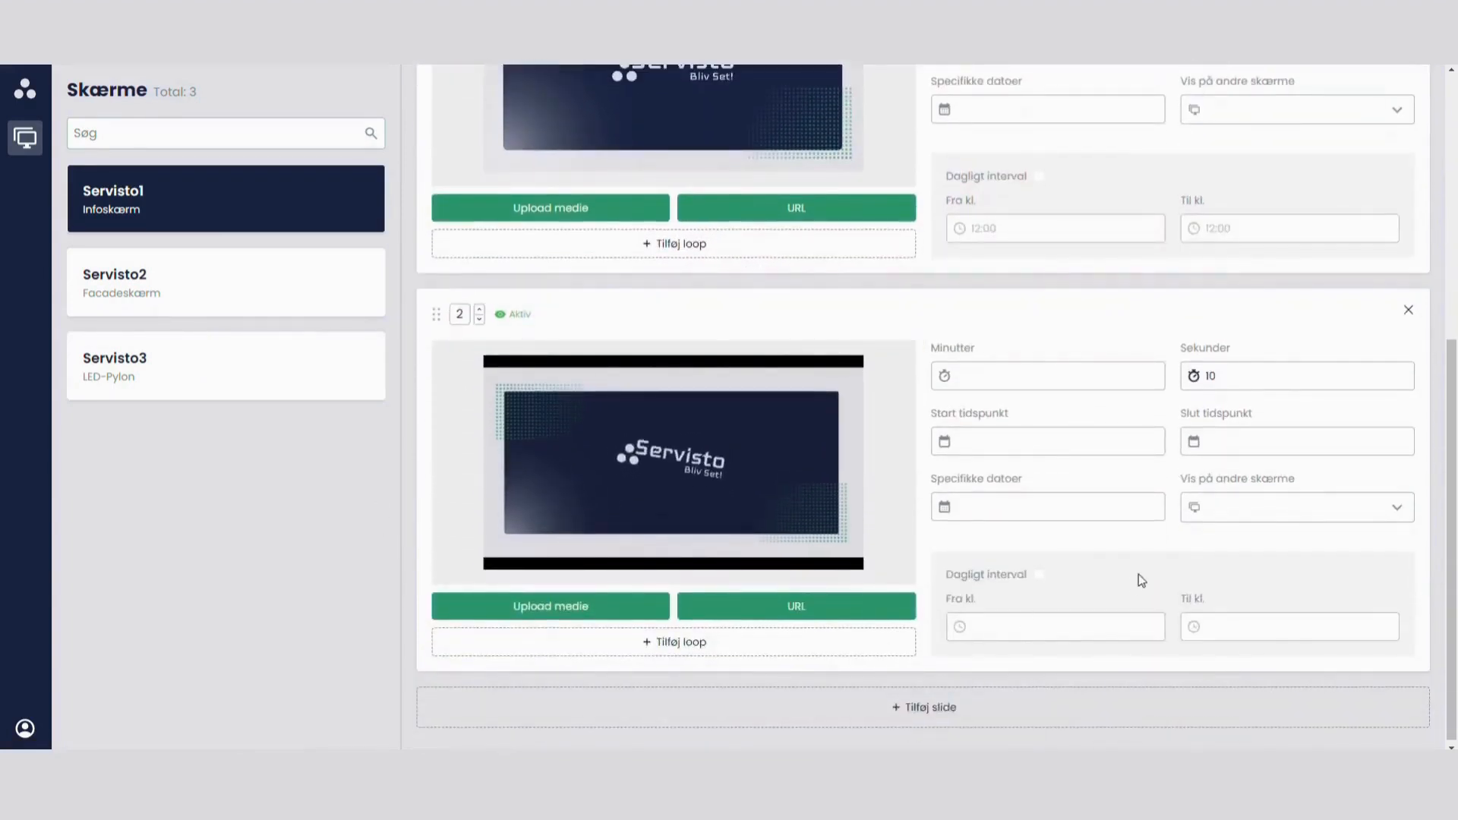
click(196, 300)
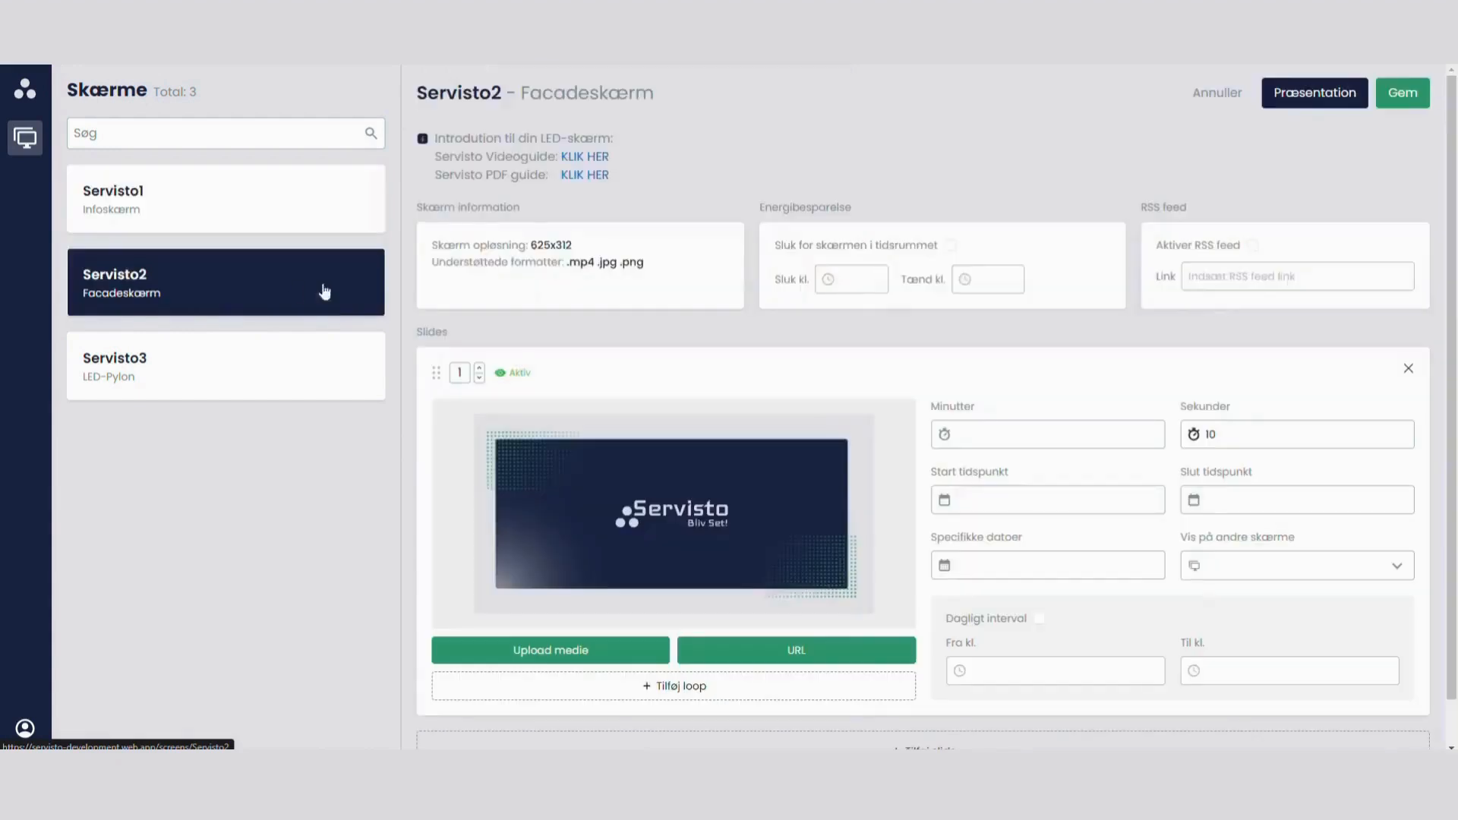
drag(580, 245, 533, 247)
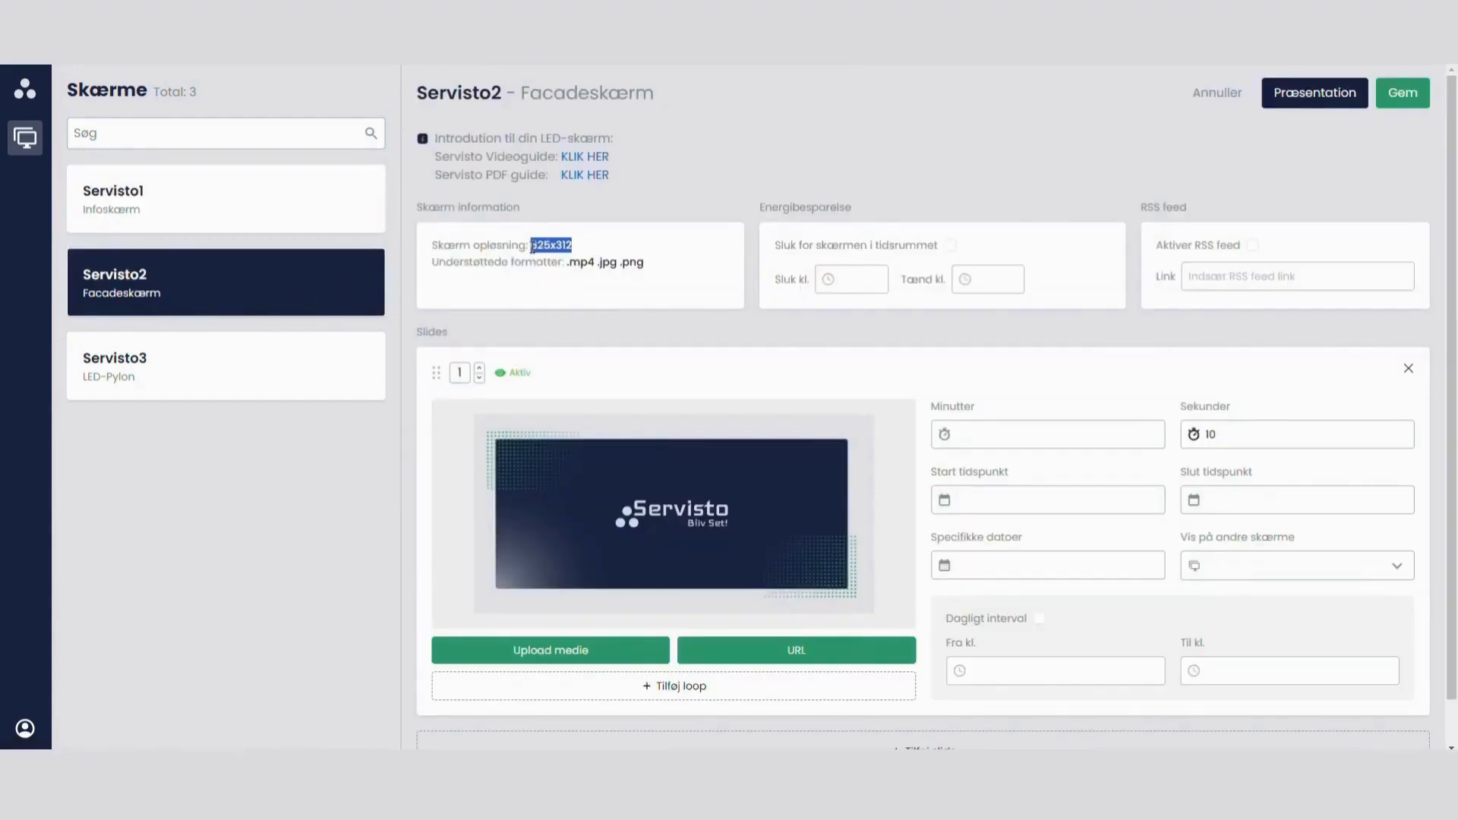
click(179, 196)
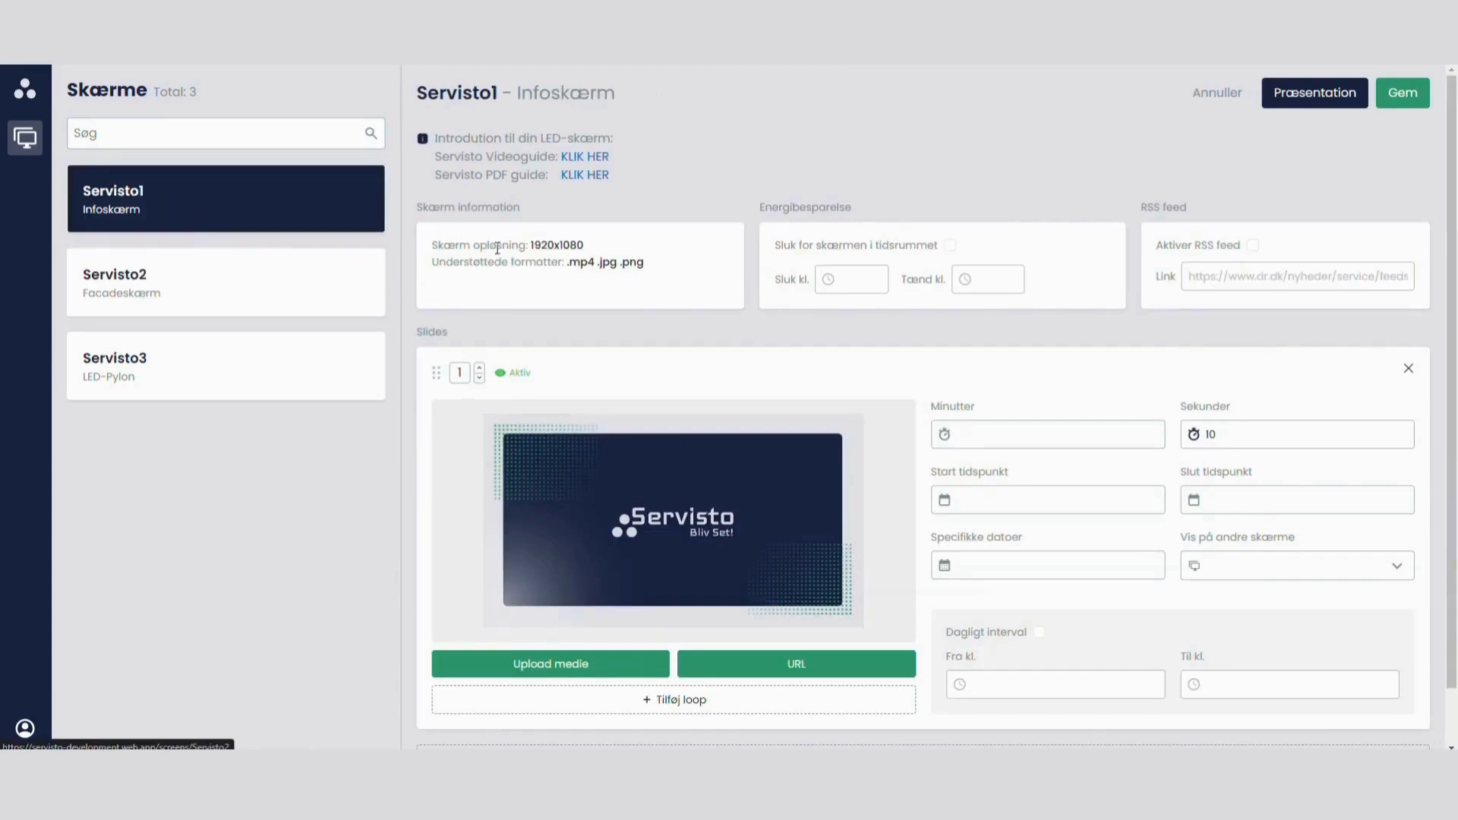
click(228, 294)
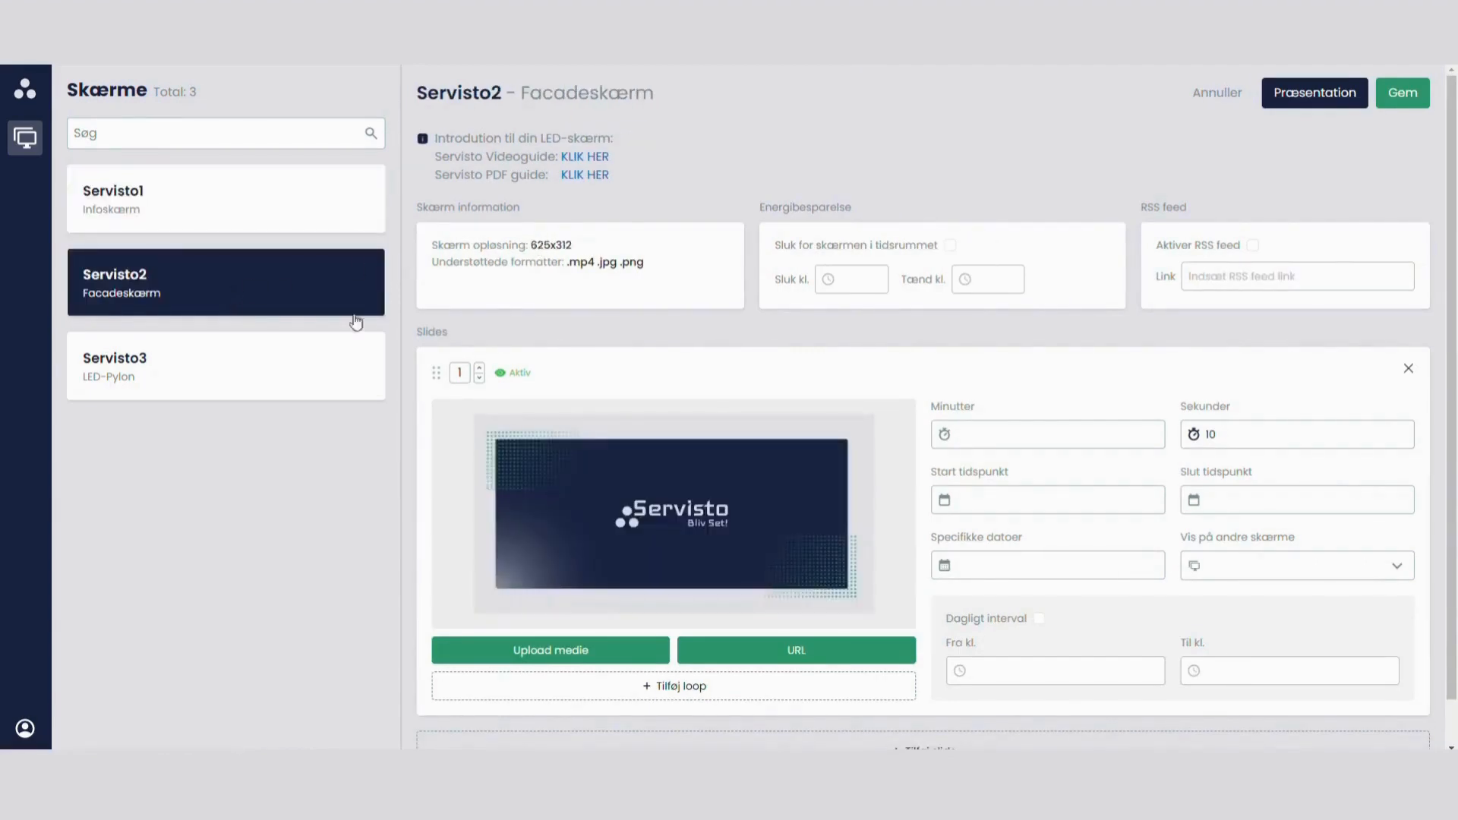
click(228, 364)
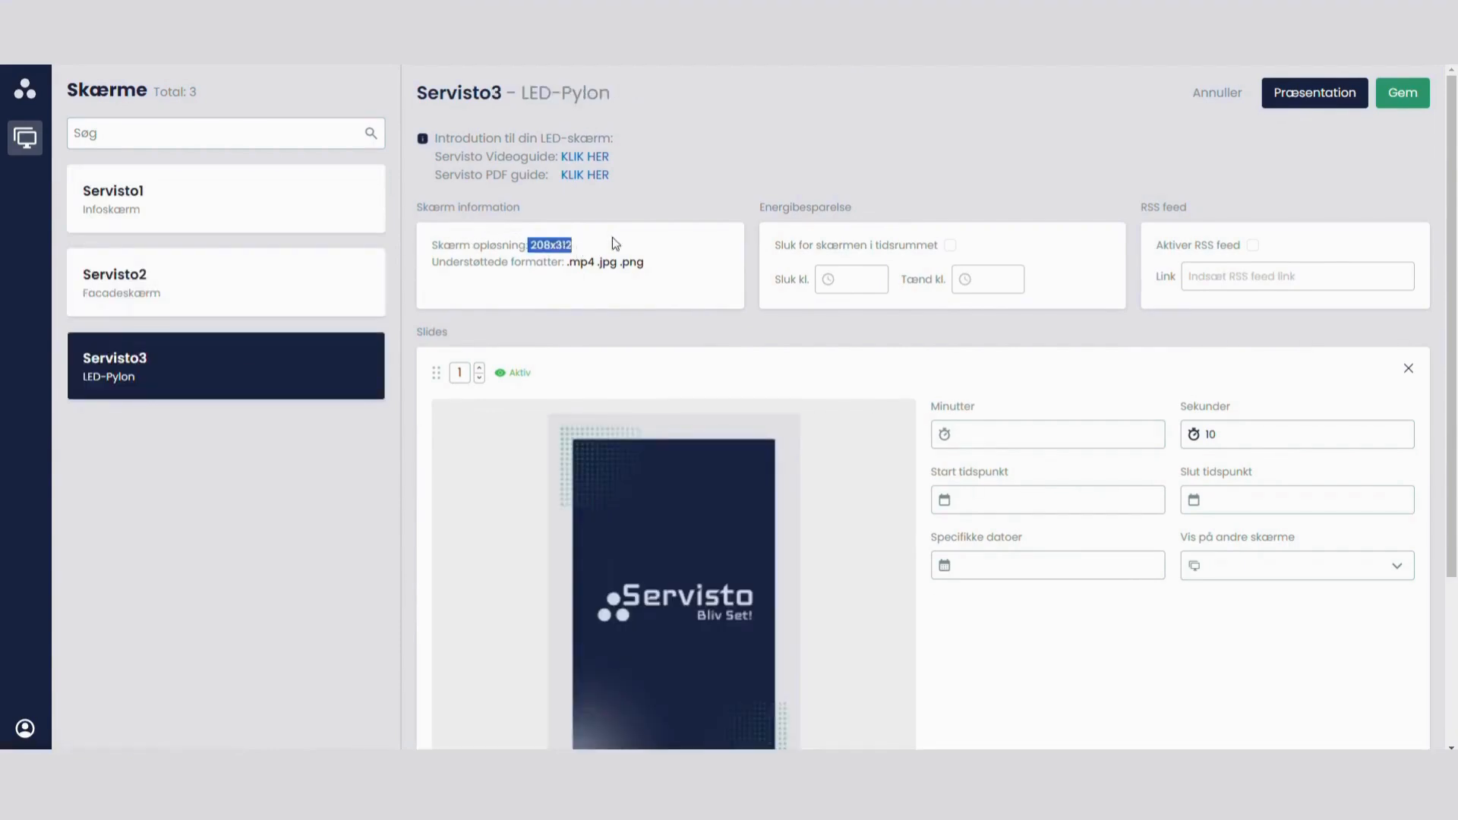
click(641, 242)
scroll(802, 466, down, 2)
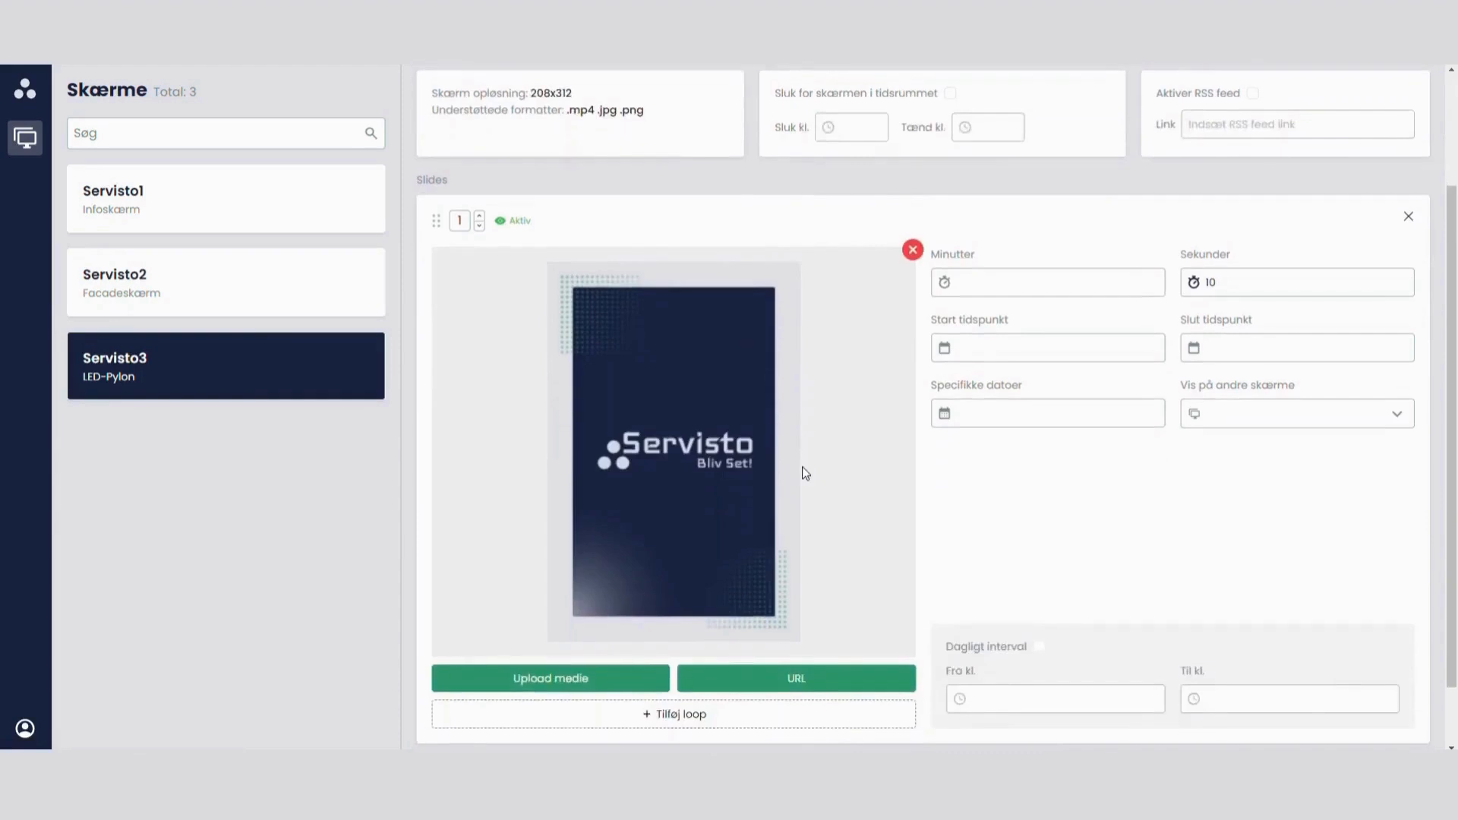
scroll(828, 501, up, 2)
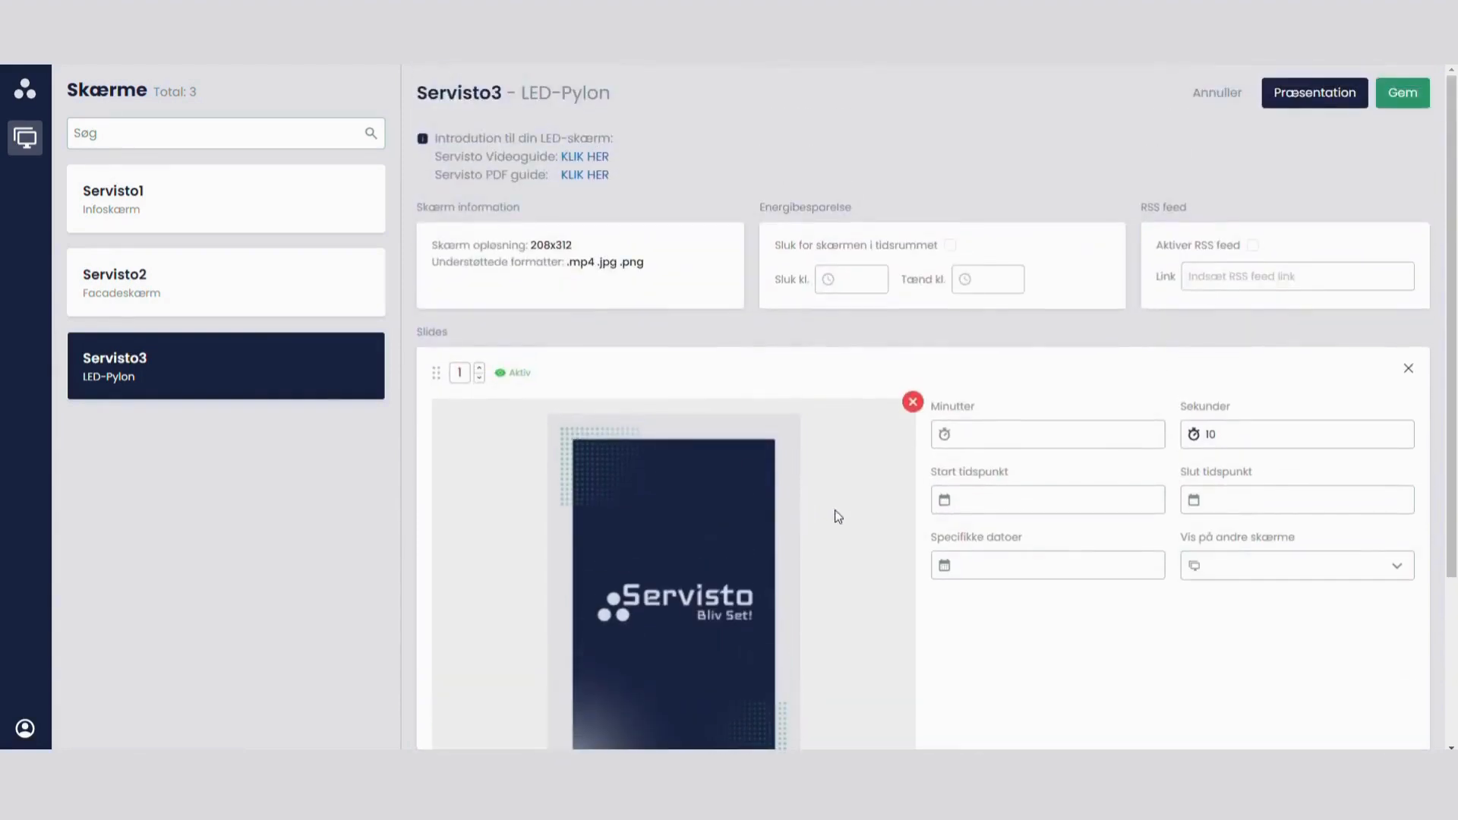
Step: Return to Servisto1, add a second slide and upload the "Facadeskærm video" file as its media
click(214, 209)
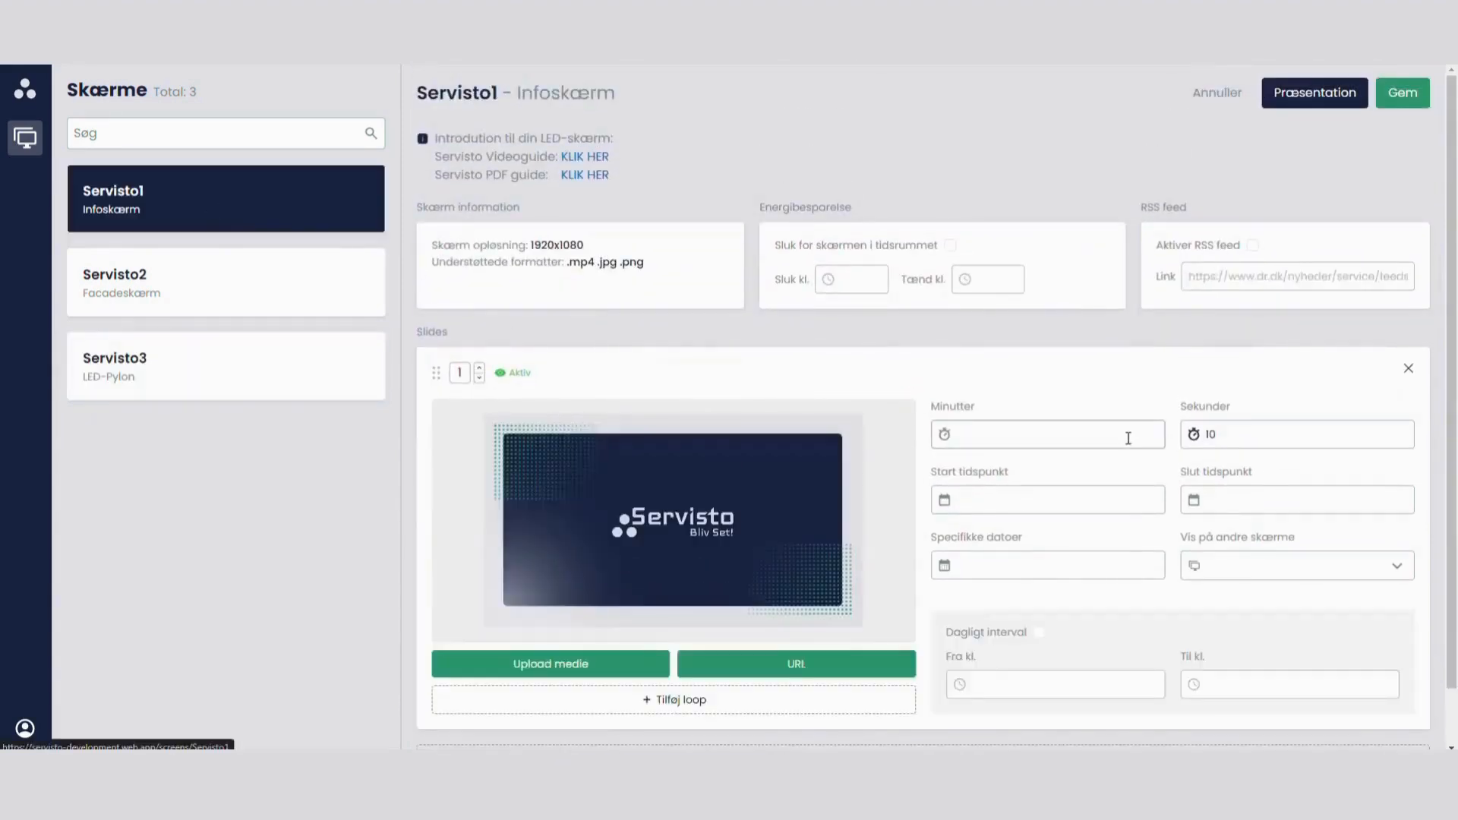
scroll(1129, 438, down, 1)
click(987, 705)
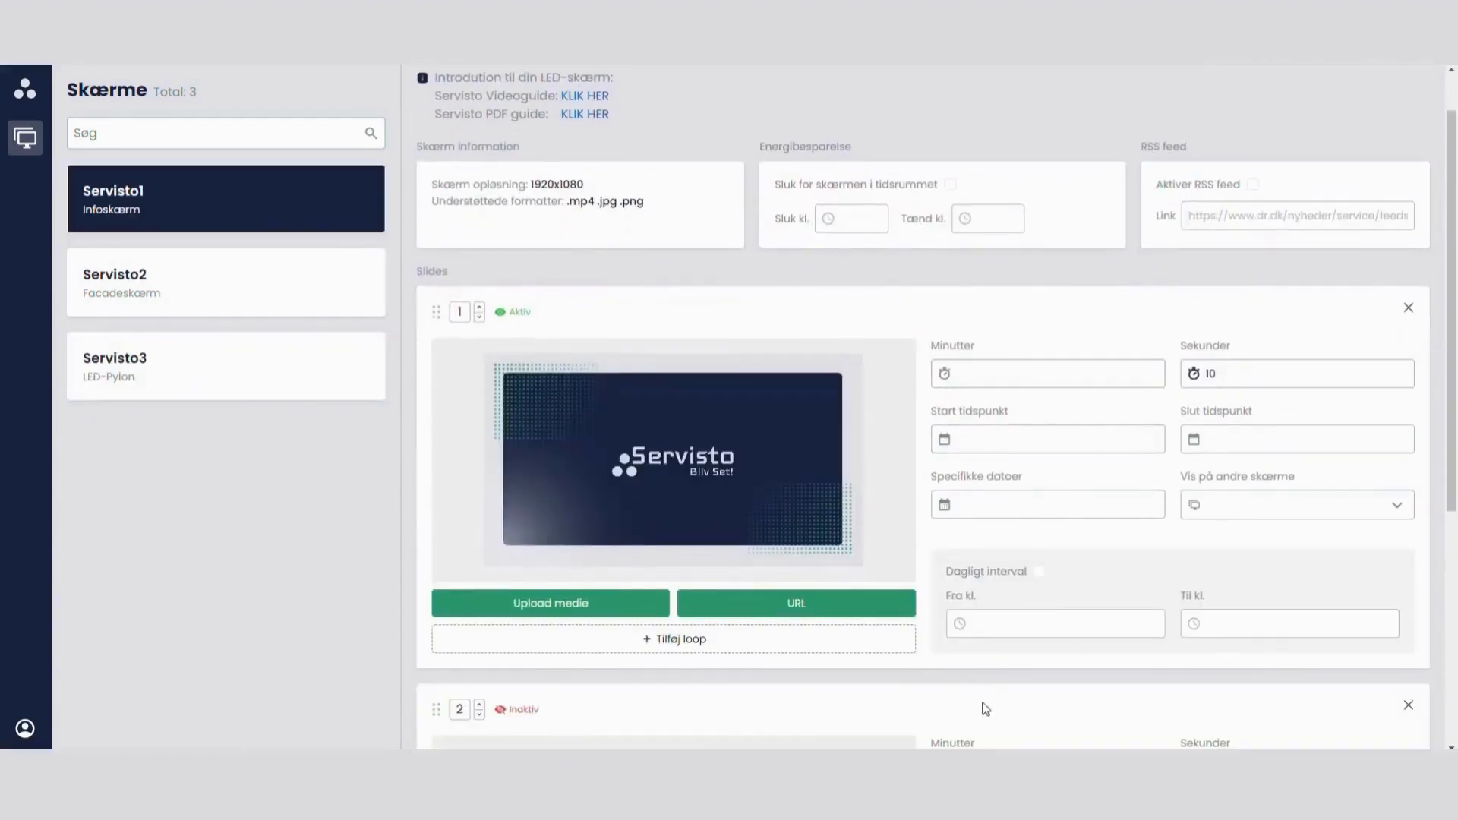
scroll(982, 704, down, 5)
click(572, 624)
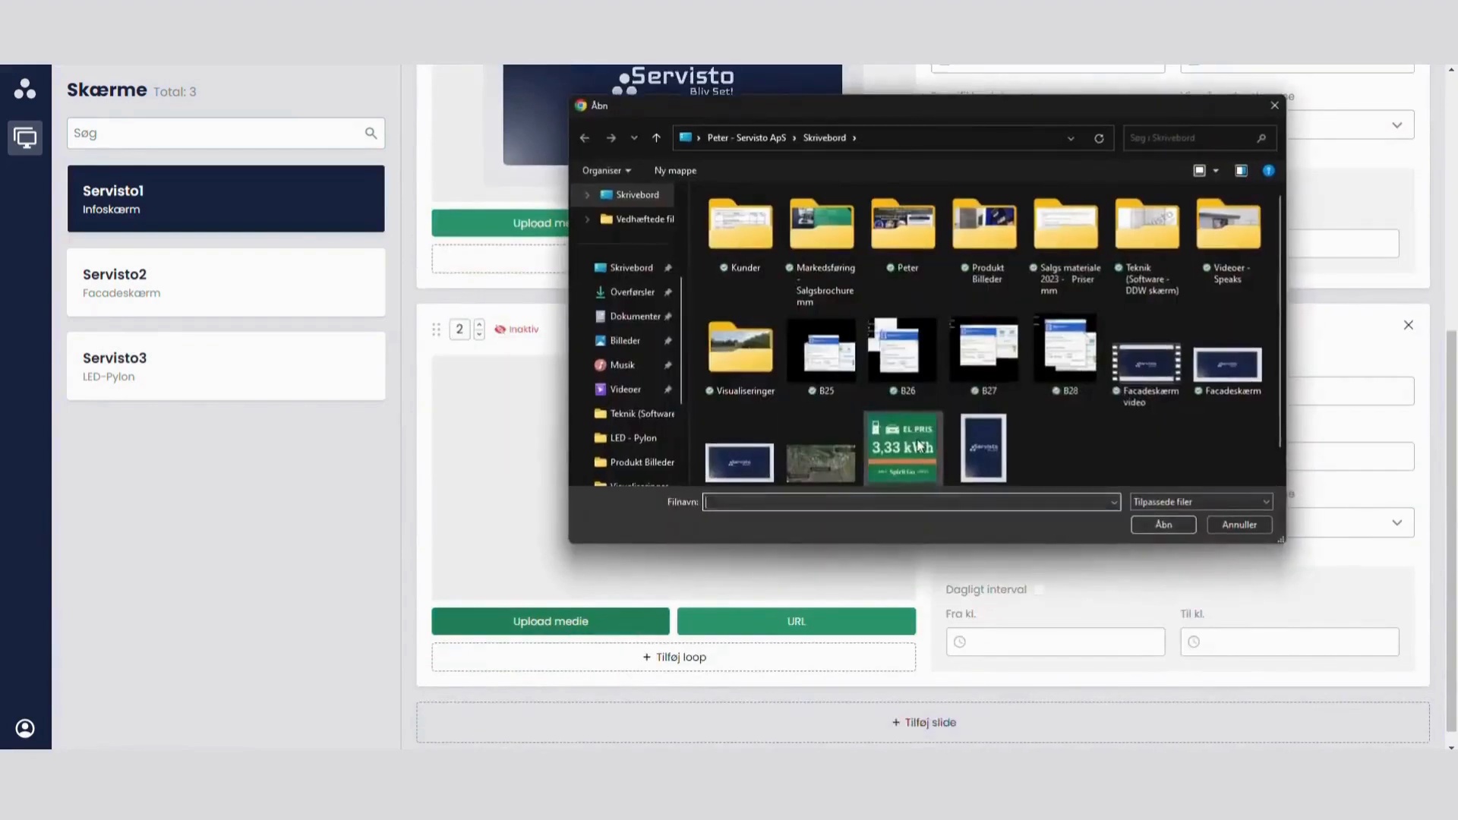
double_click(1148, 361)
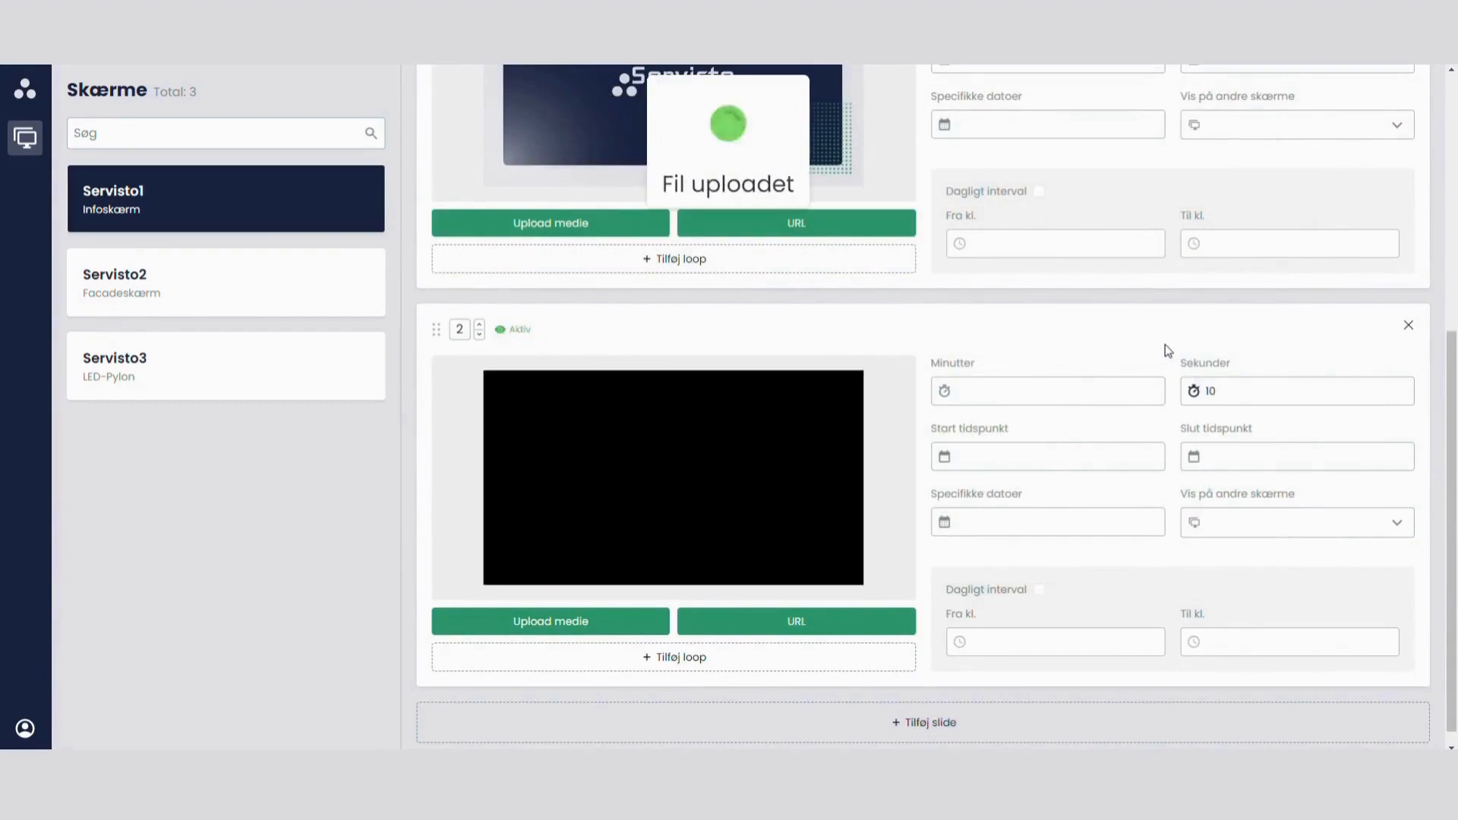
Step: Share slide 2 with the other screens Servisto2 and Servisto3
click(1319, 522)
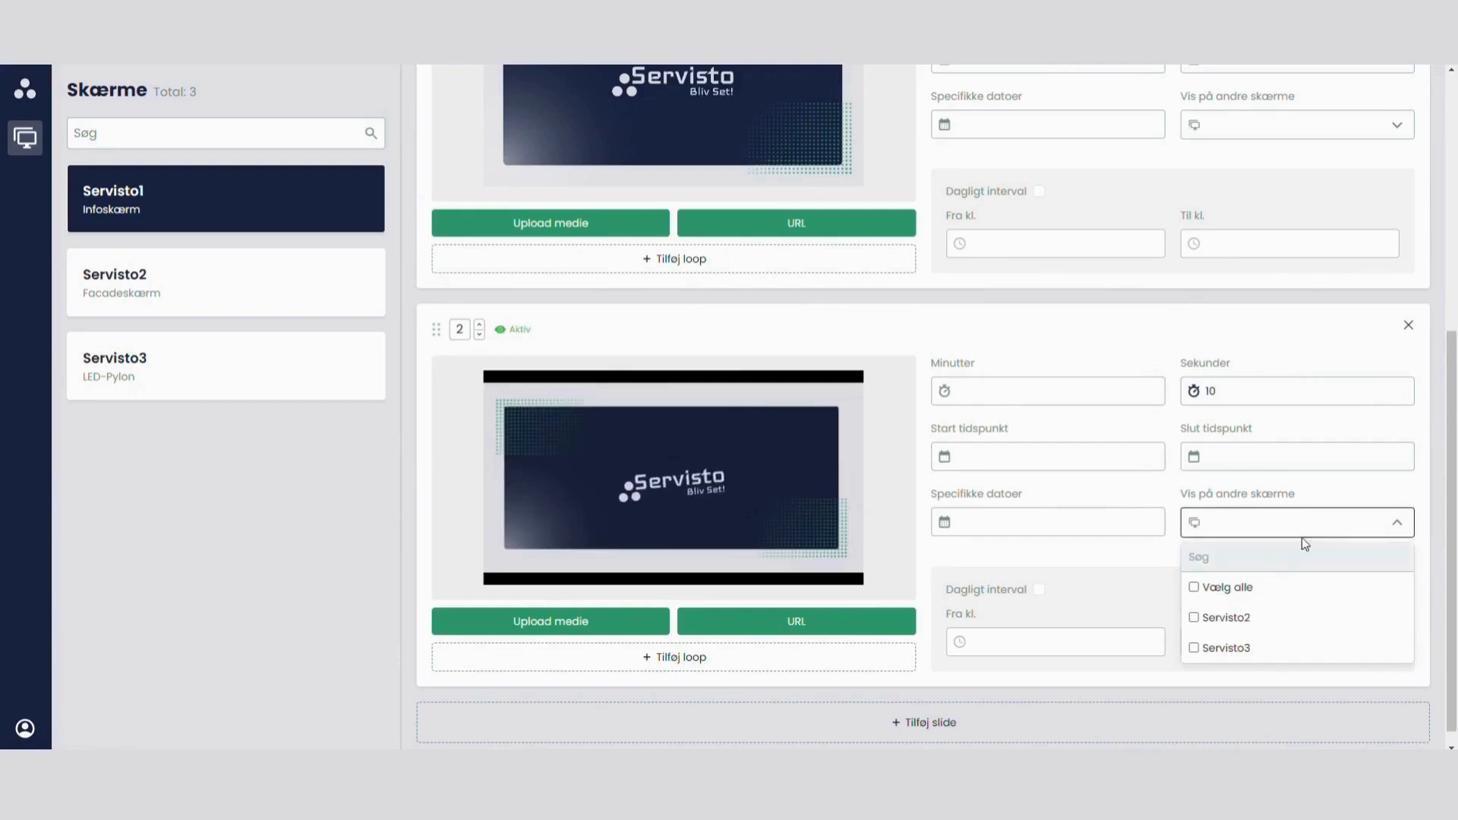
click(1231, 617)
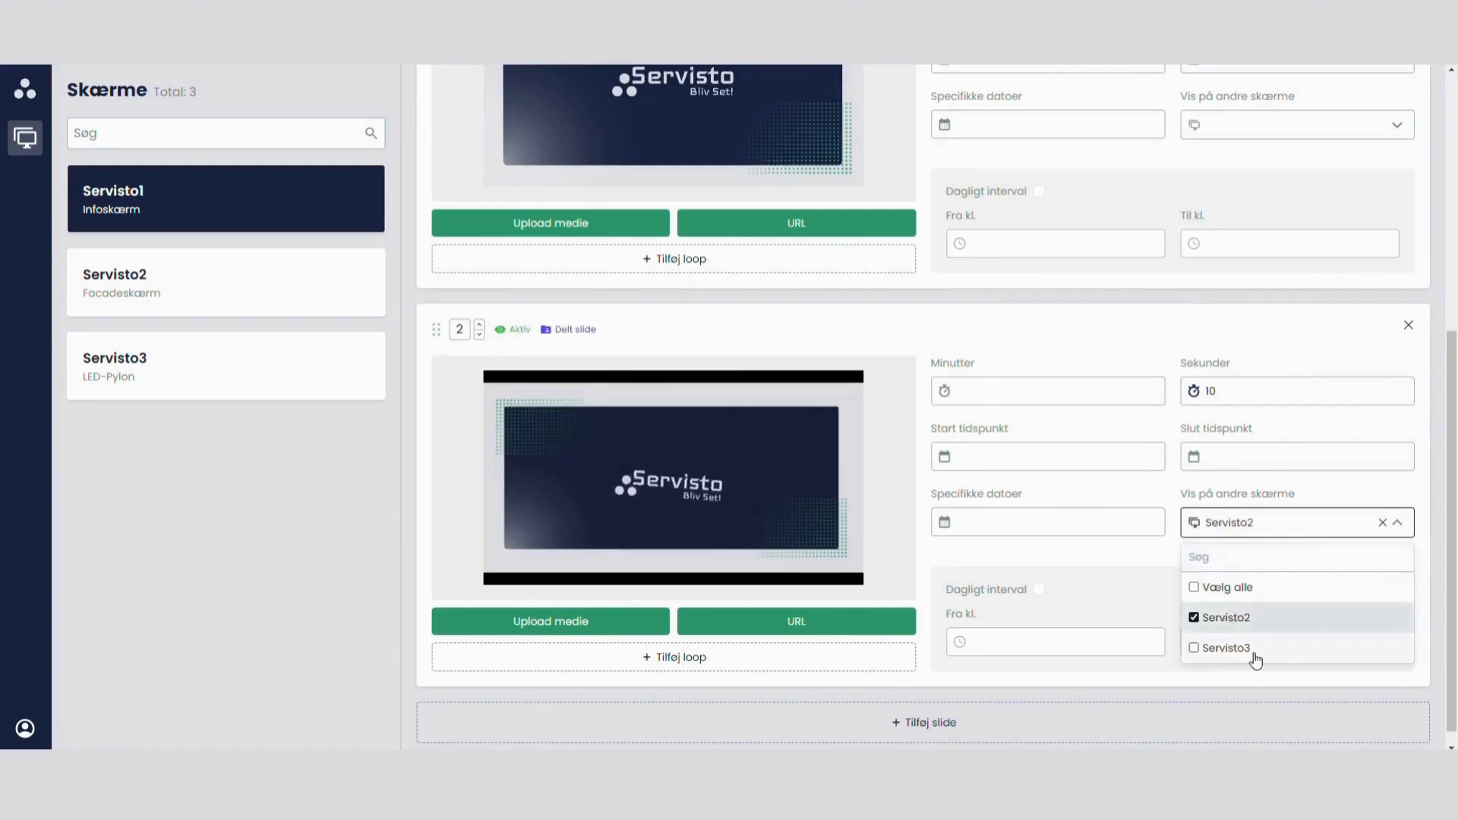
click(1255, 653)
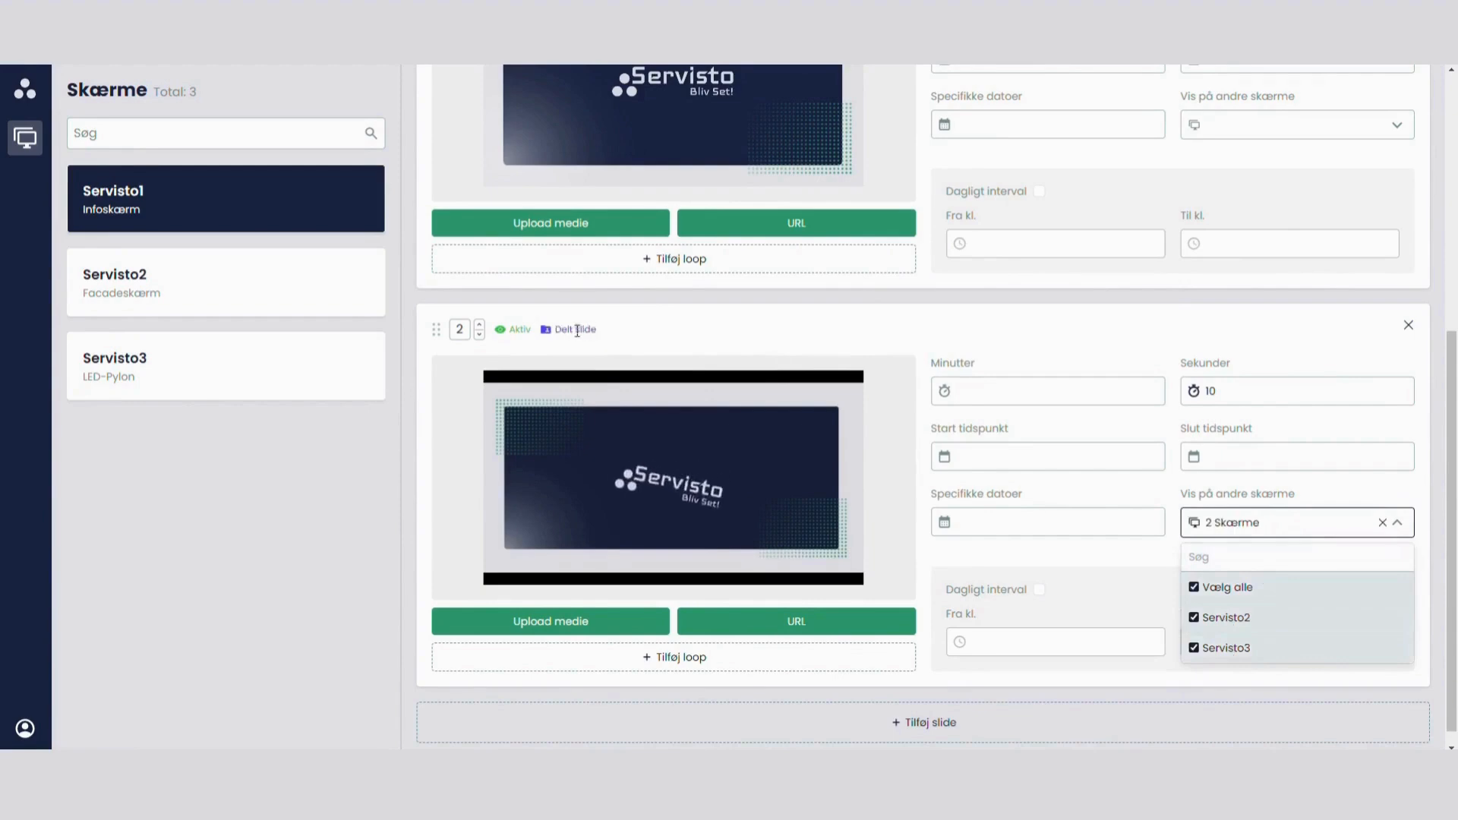
Step: Close the screen selection and check how the shared slide 2 displays on Servisto2
click(944, 335)
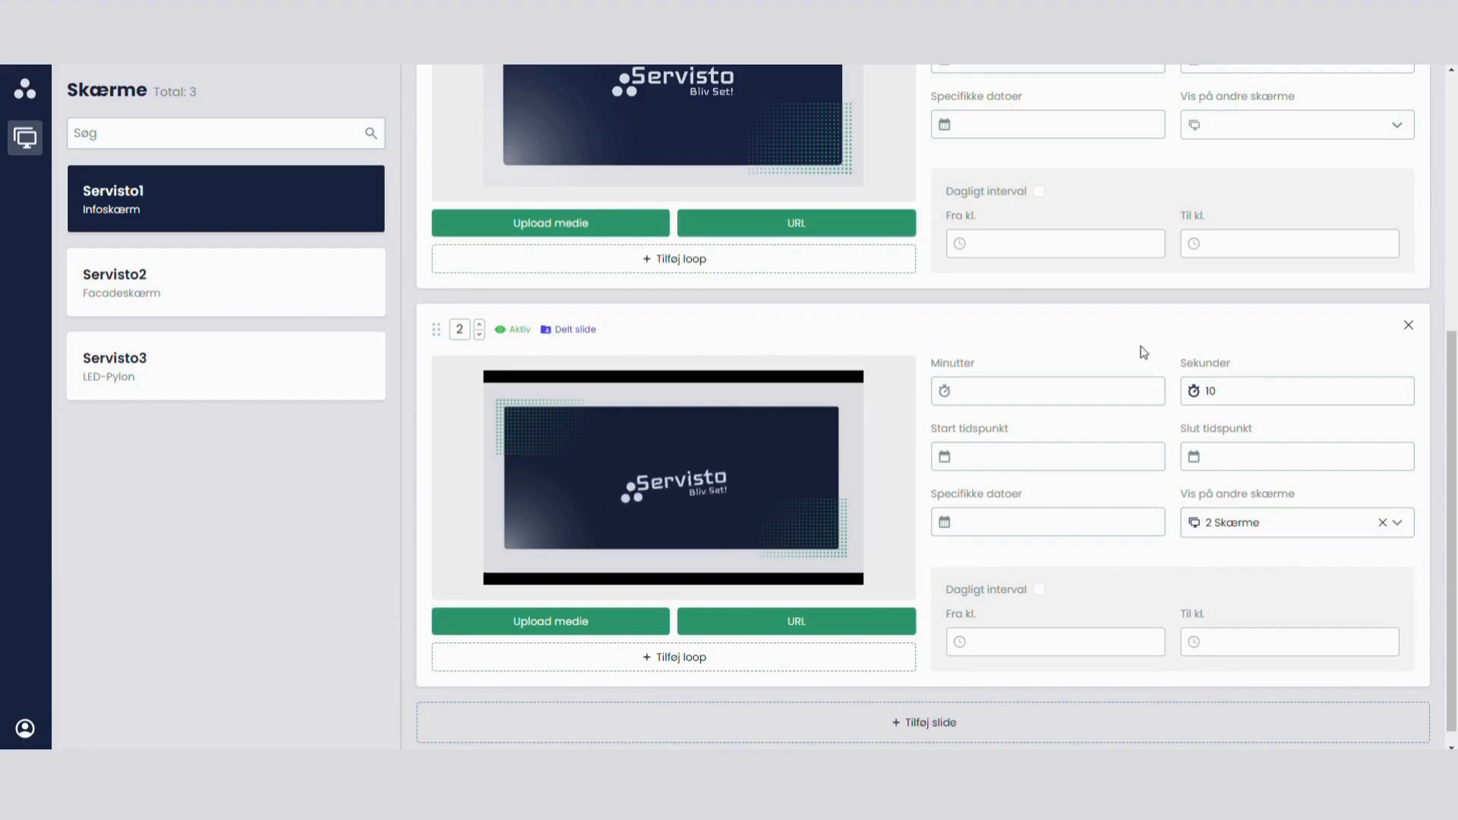
scroll(1145, 352, up, 1)
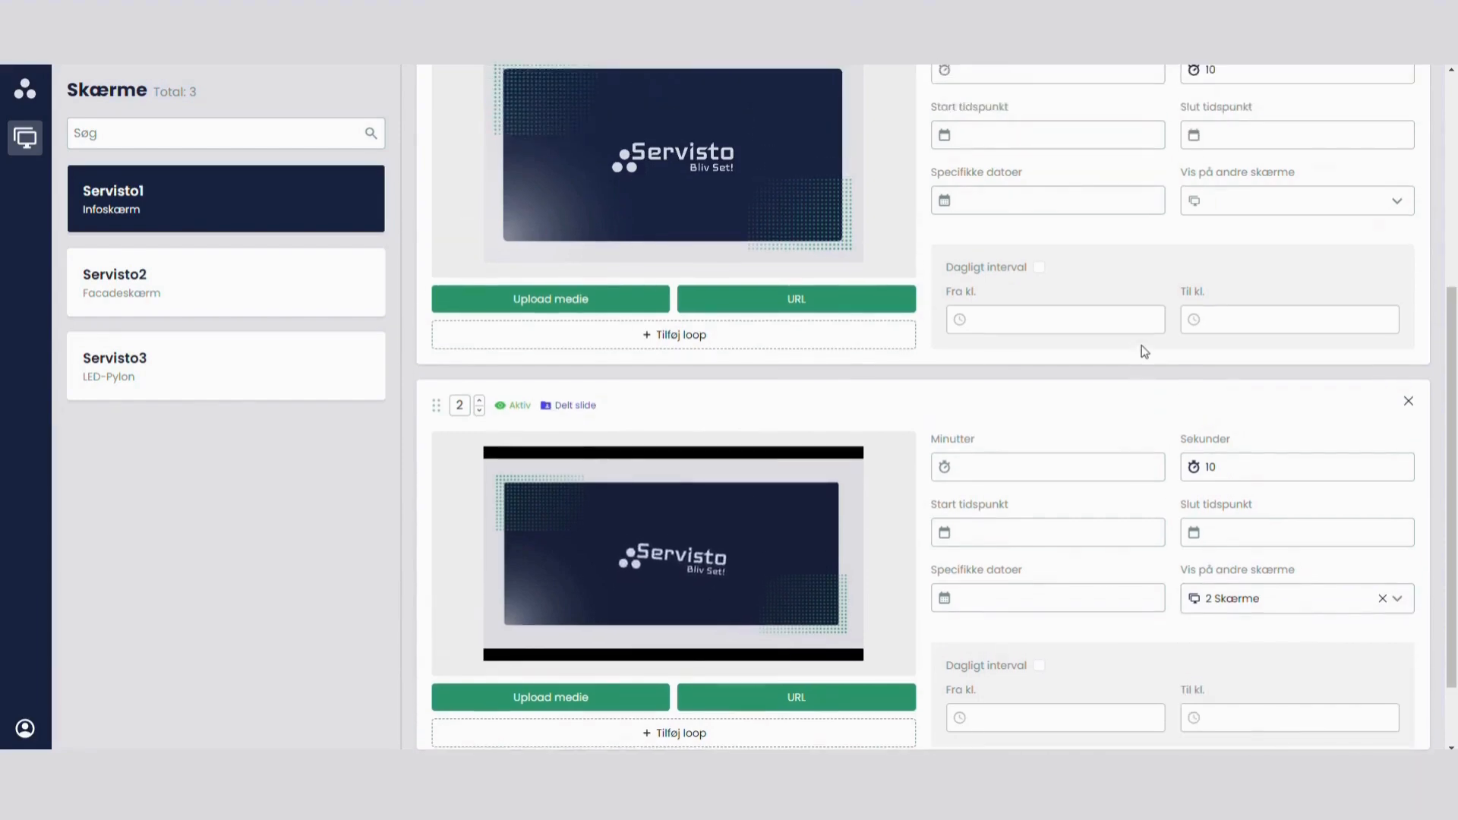
scroll(1144, 352, up, 2)
scroll(1144, 351, up, 3)
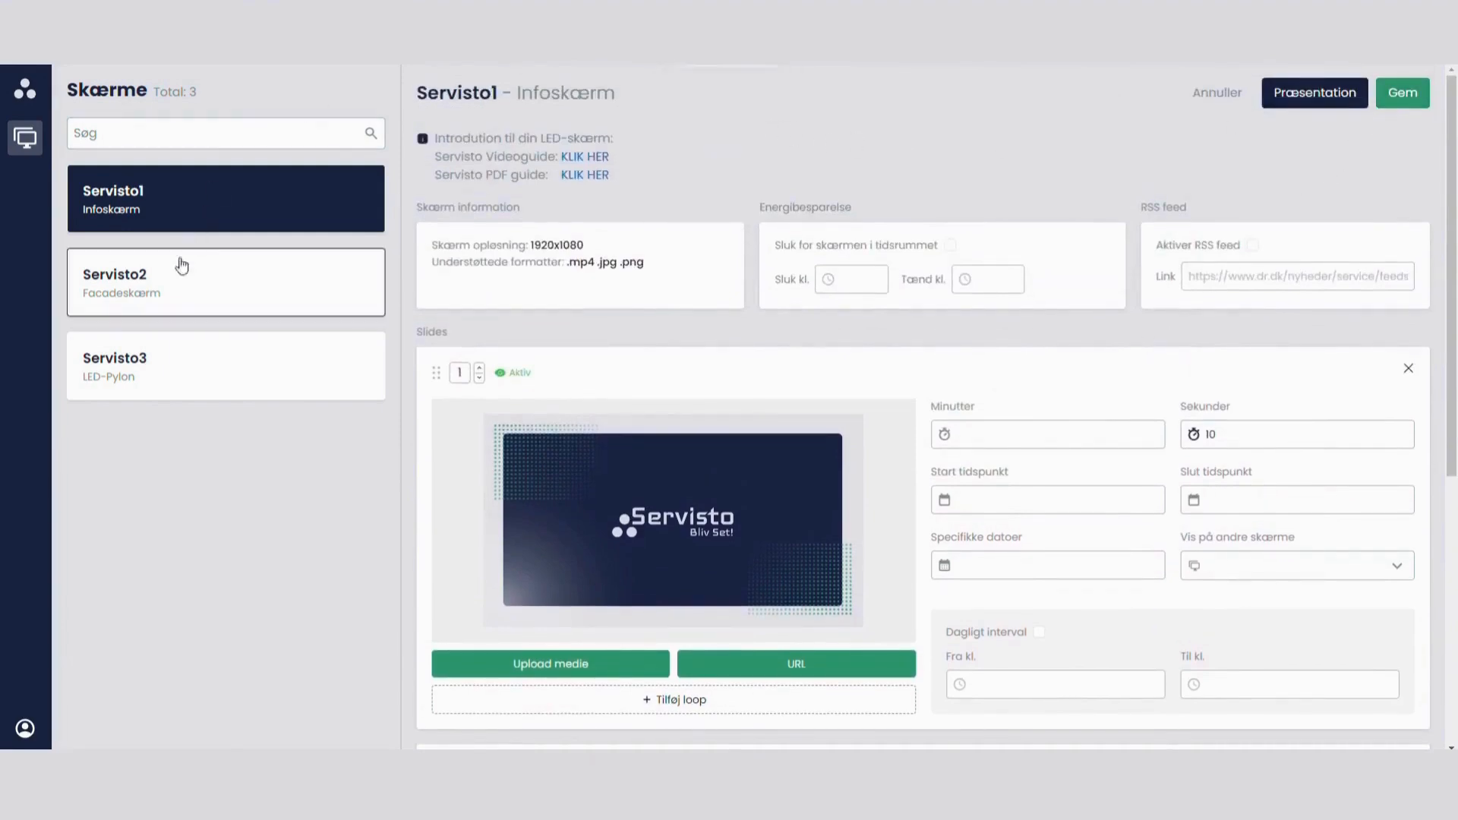
click(157, 282)
scroll(808, 273, down, 4)
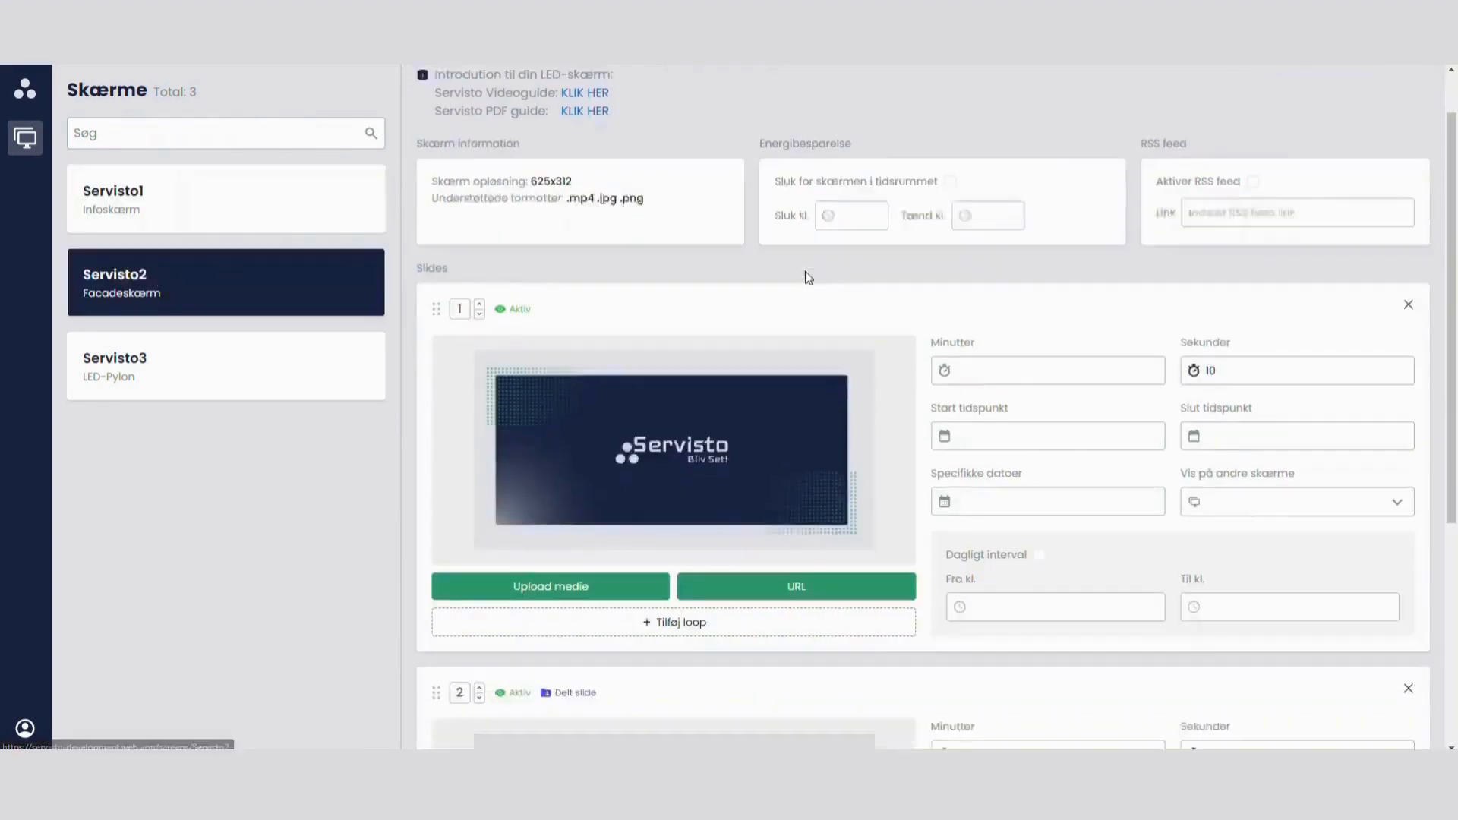
scroll(921, 472, down, 2)
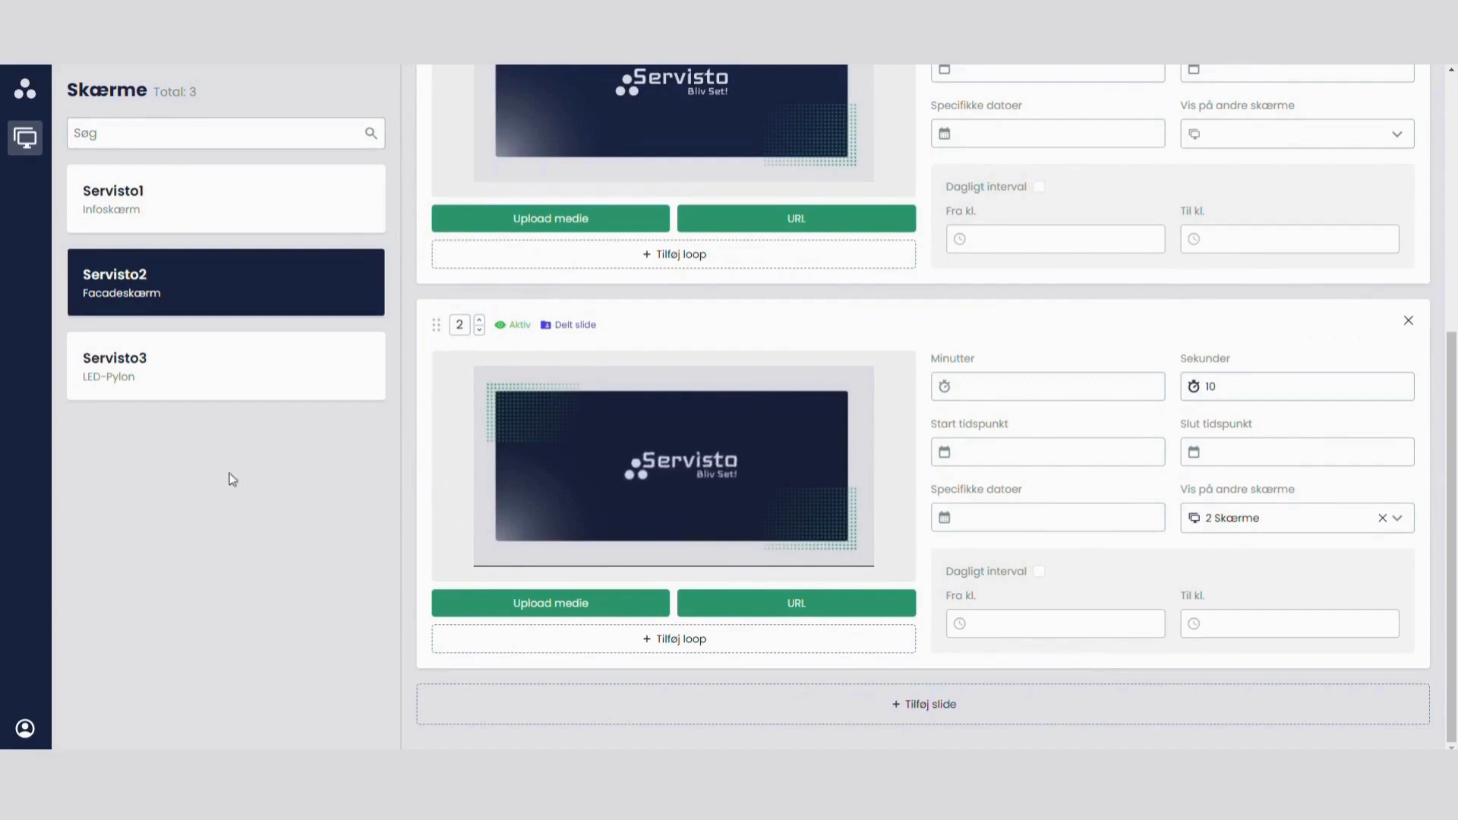
scroll(704, 438, up, 1)
scroll(632, 215, up, 5)
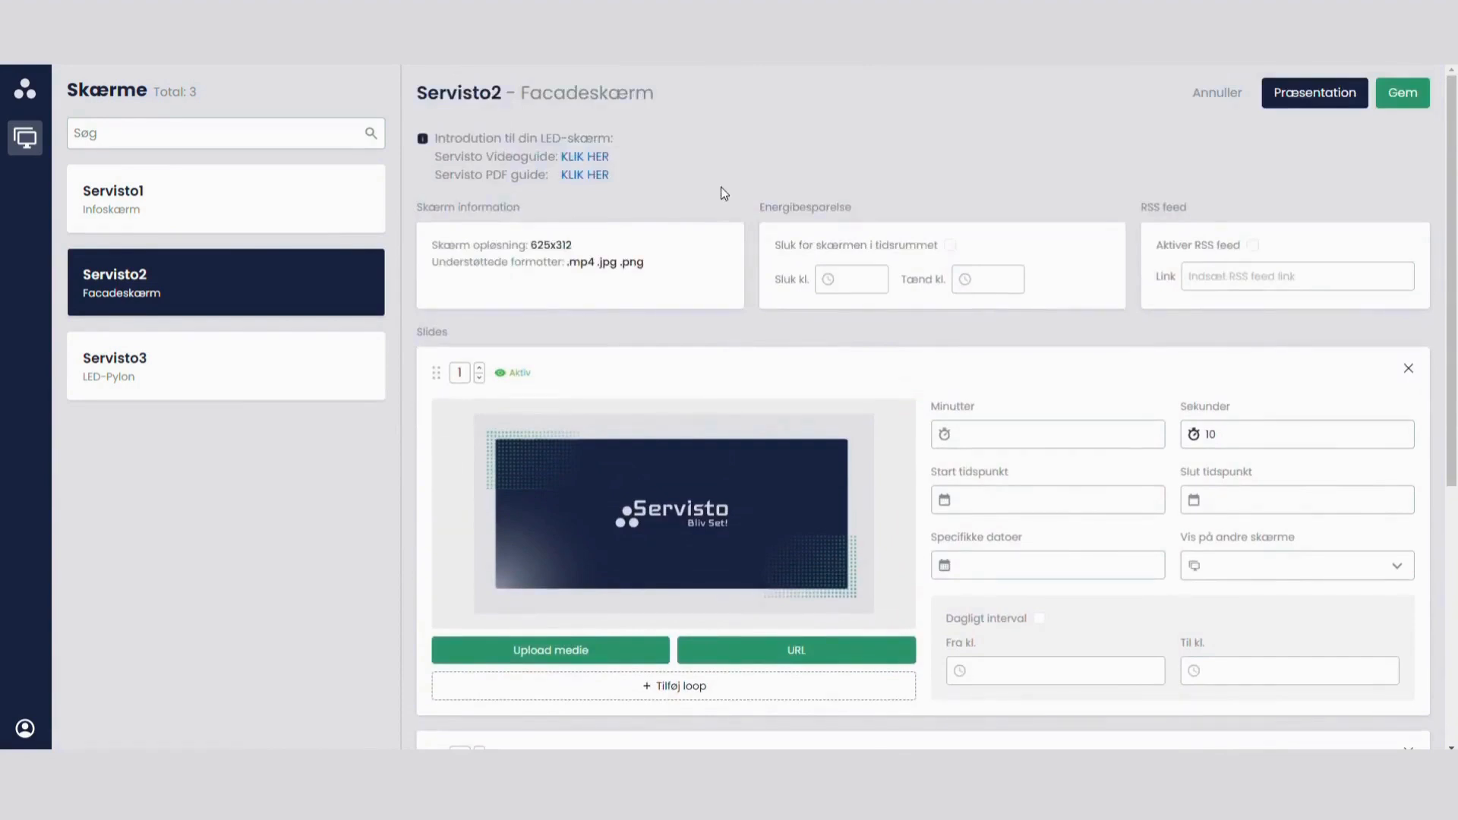
Step: Check how the shared slide 2 displays on Servisto3, comparing that screen's format with Servisto1
click(209, 378)
scroll(840, 352, down, 2)
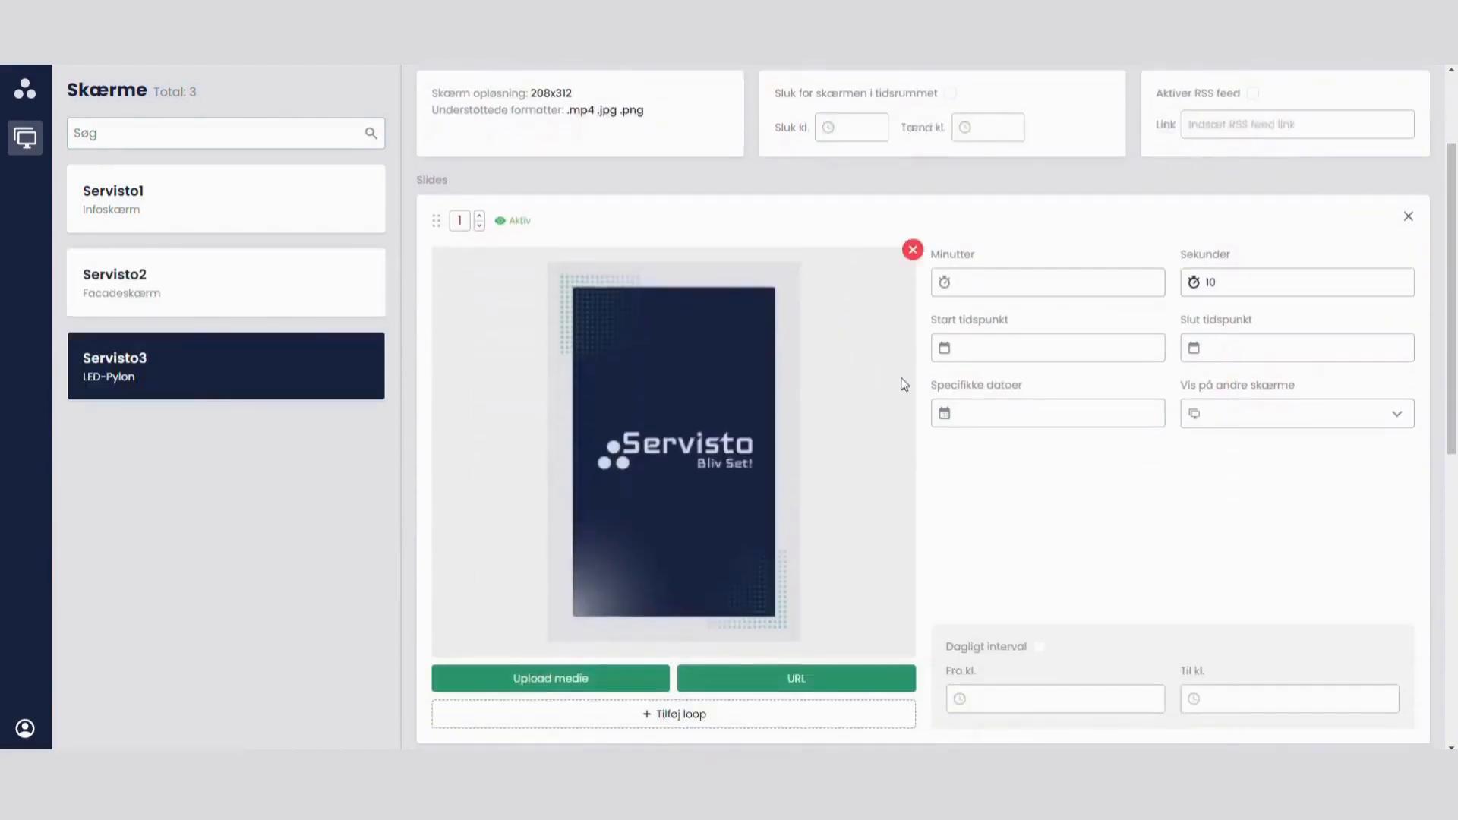
scroll(903, 384, down, 6)
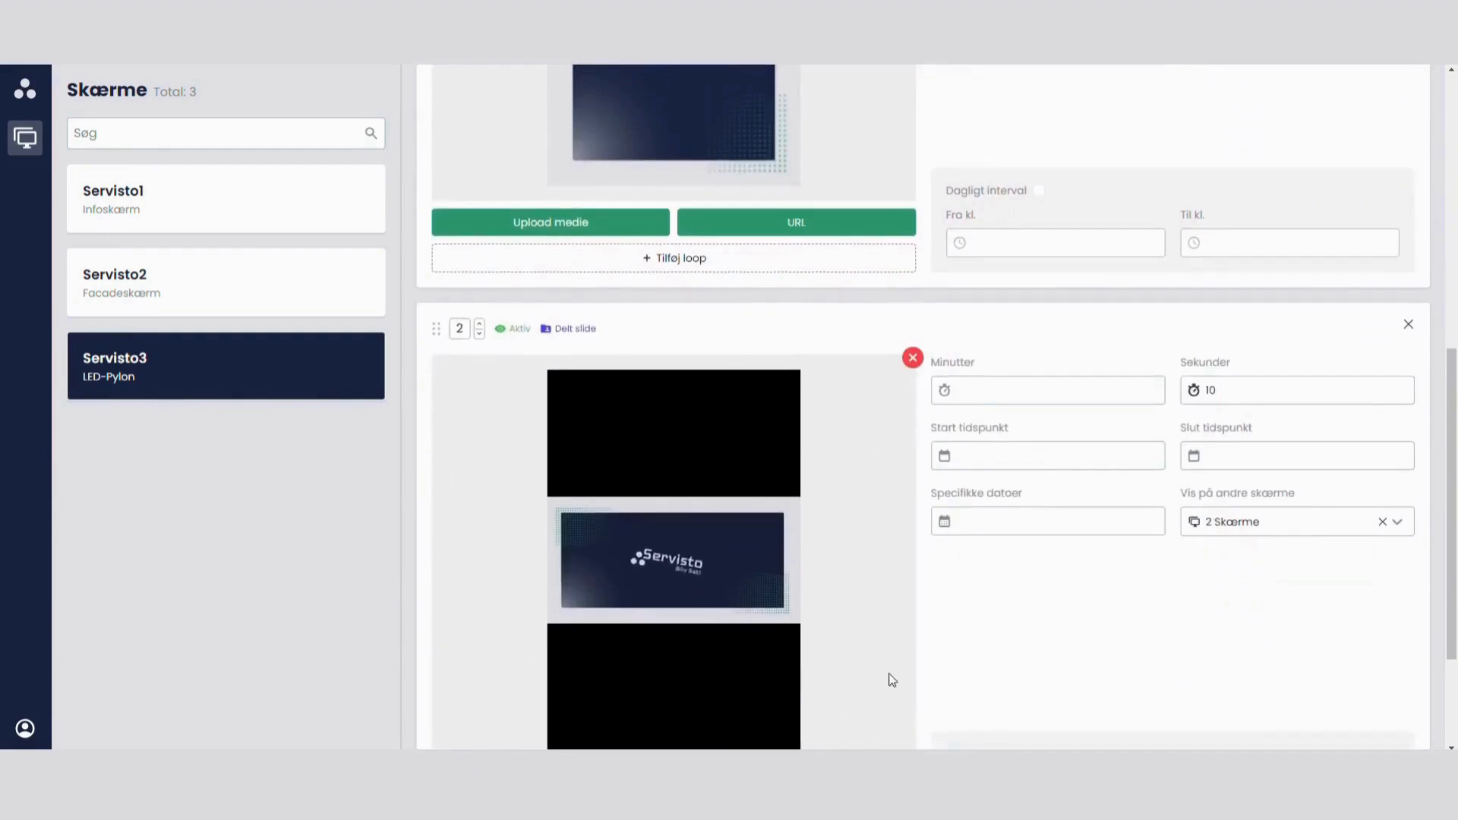
scroll(889, 681, up, 3)
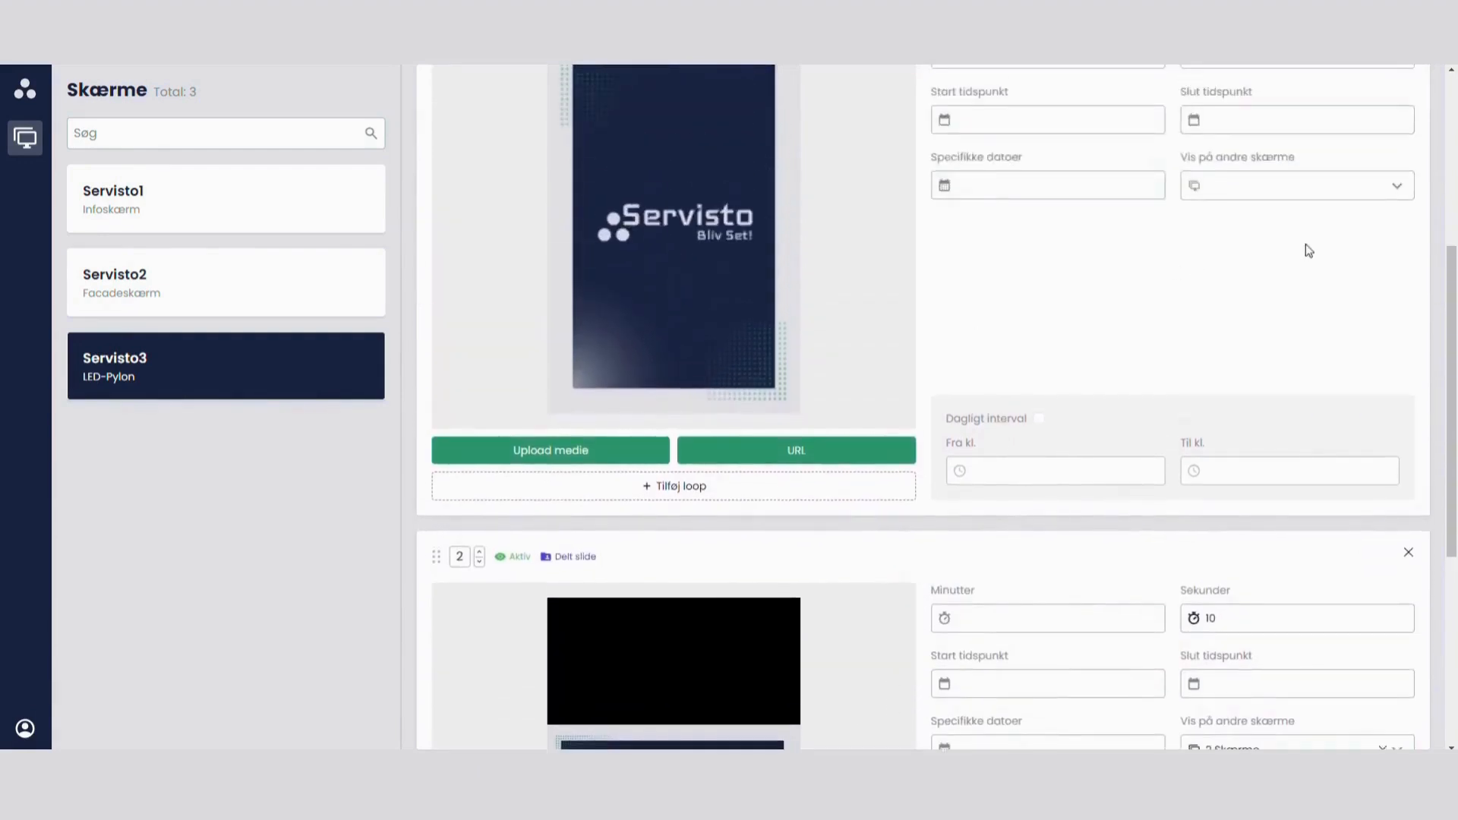
scroll(1308, 250, up, 2)
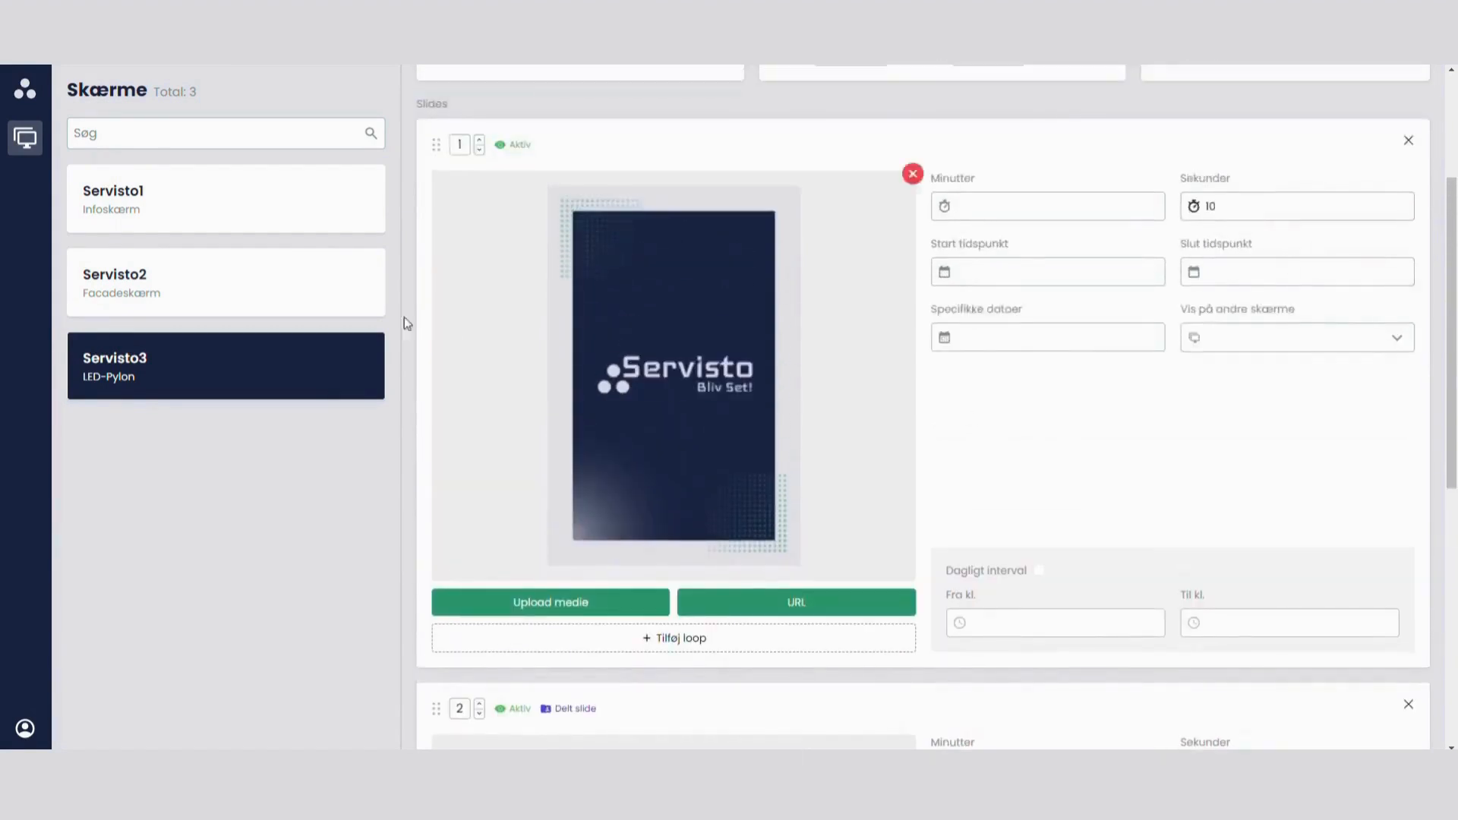
click(208, 195)
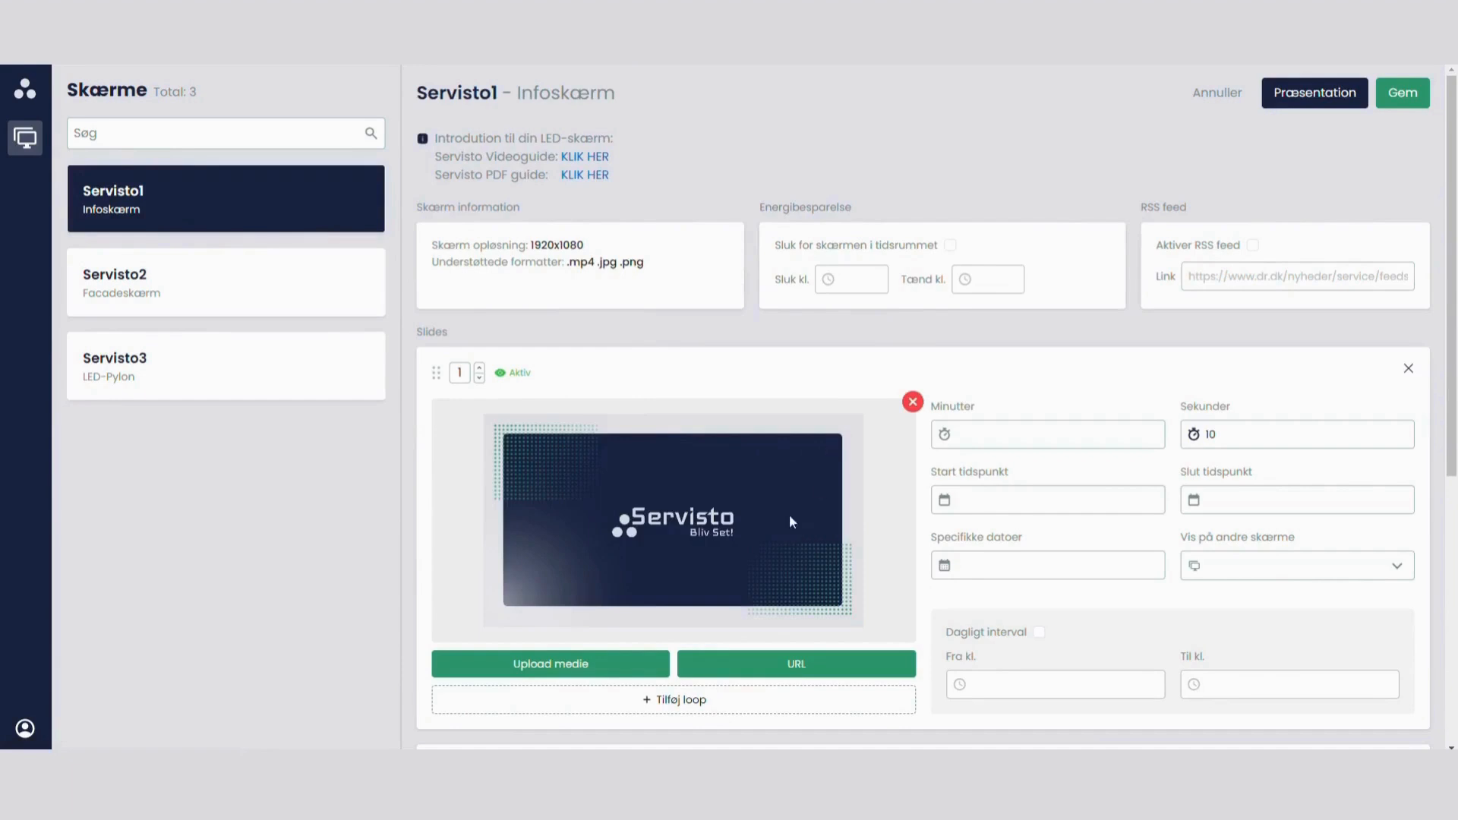
click(171, 374)
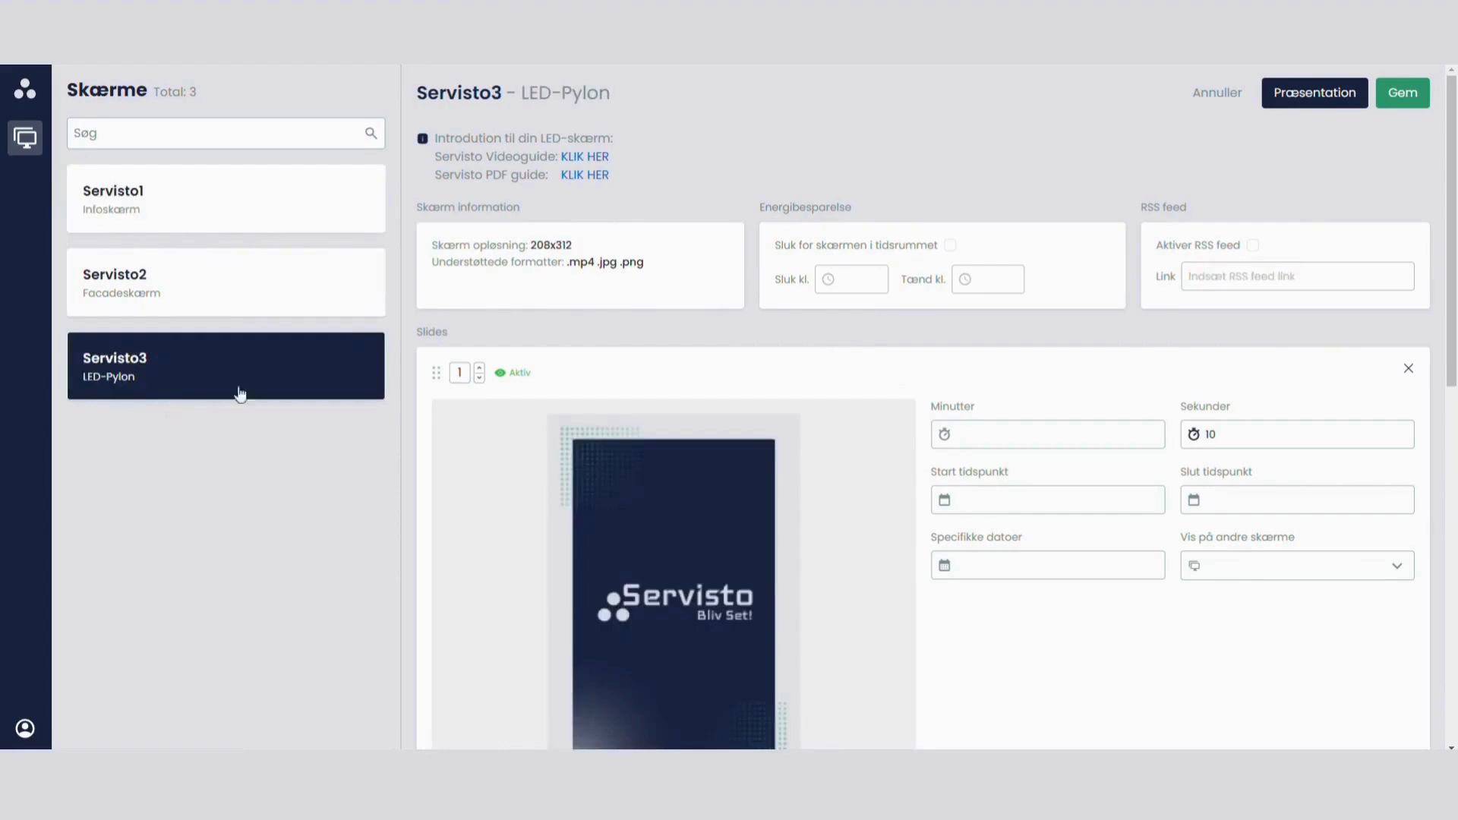
scroll(865, 425, down, 7)
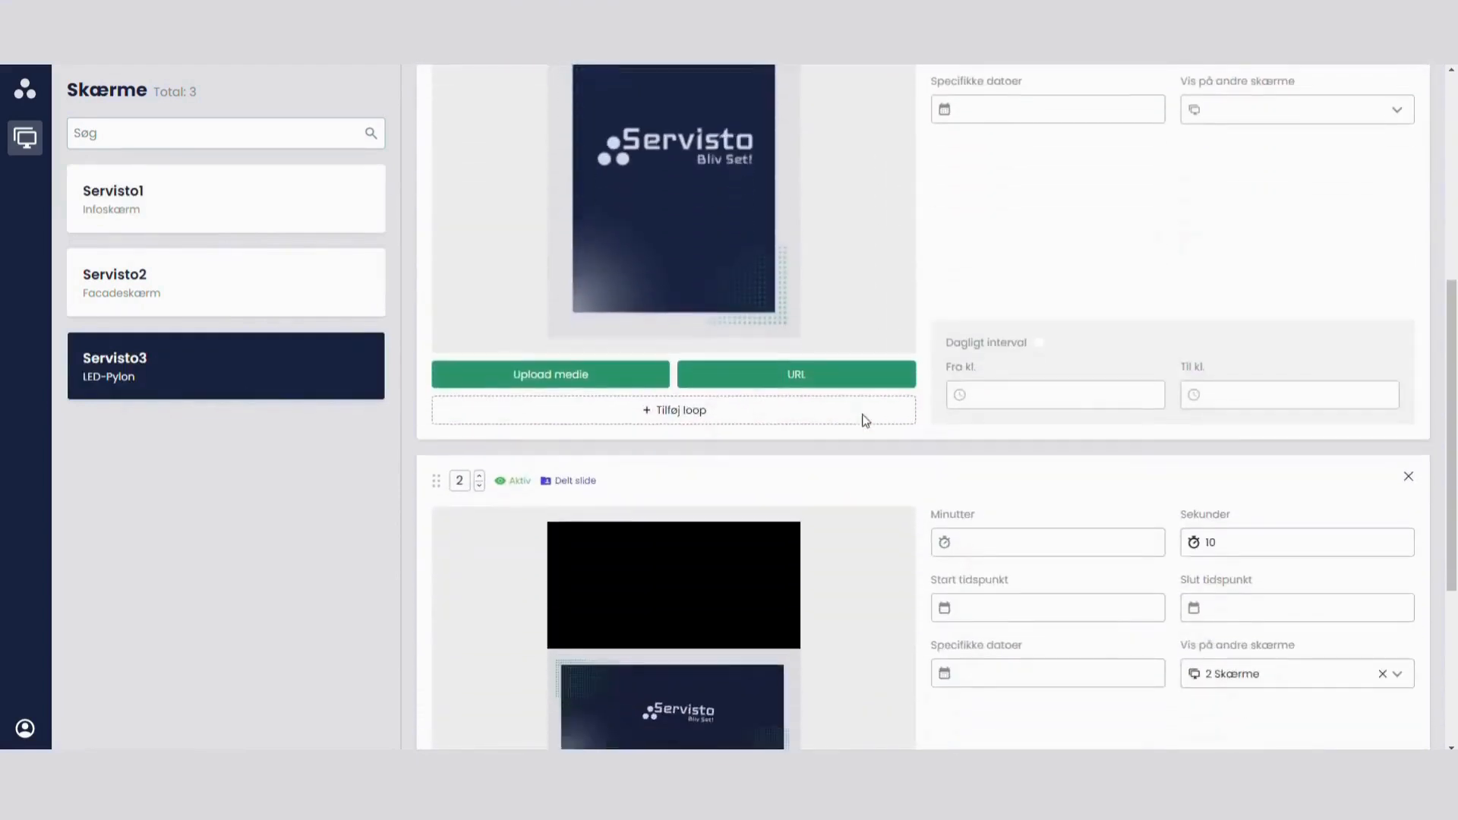
scroll(865, 423, down, 2)
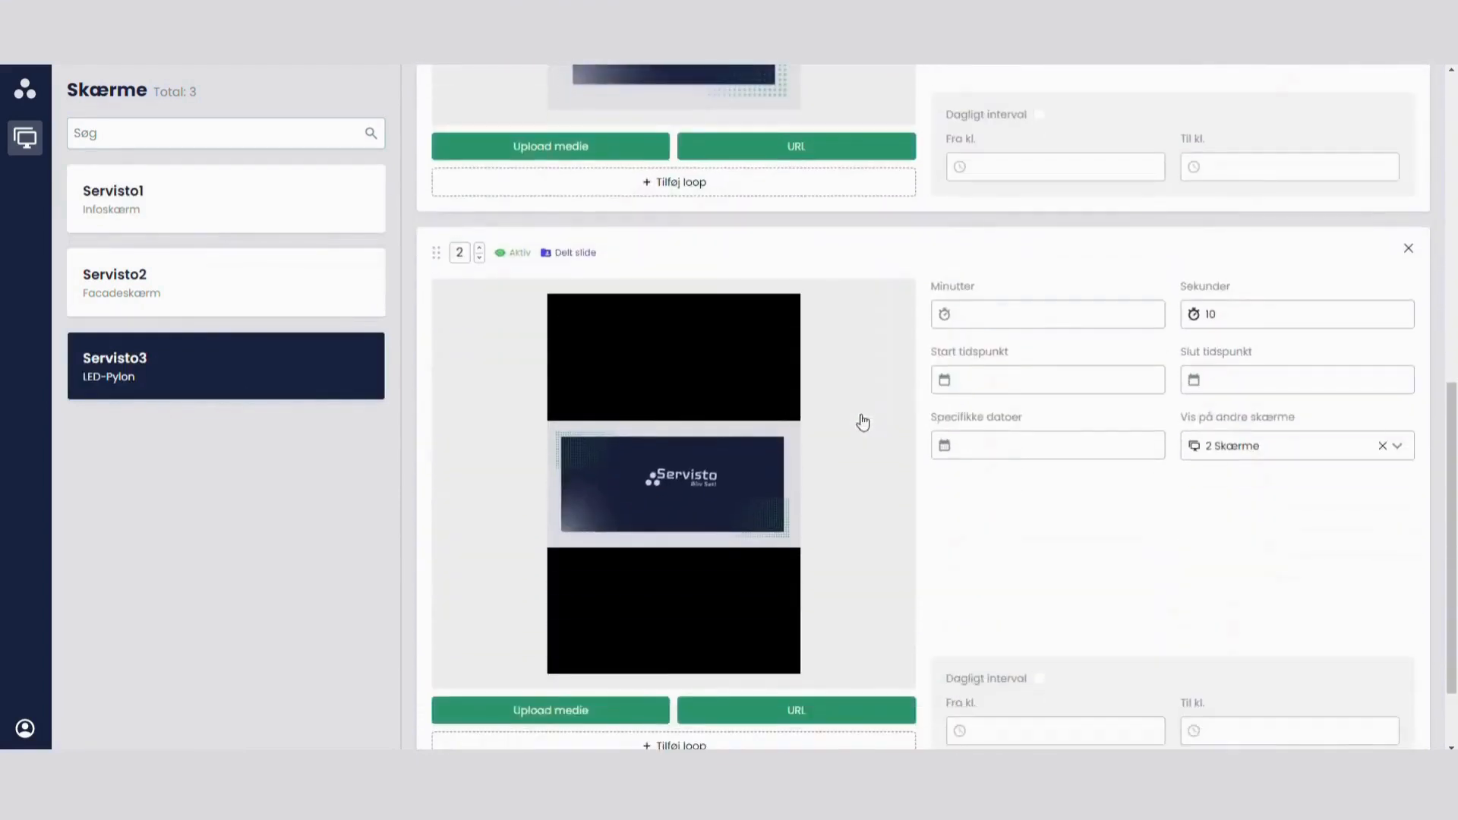
Step: Return to Servisto1 and stop sharing slide 2 with Servisto2 and Servisto3
click(187, 209)
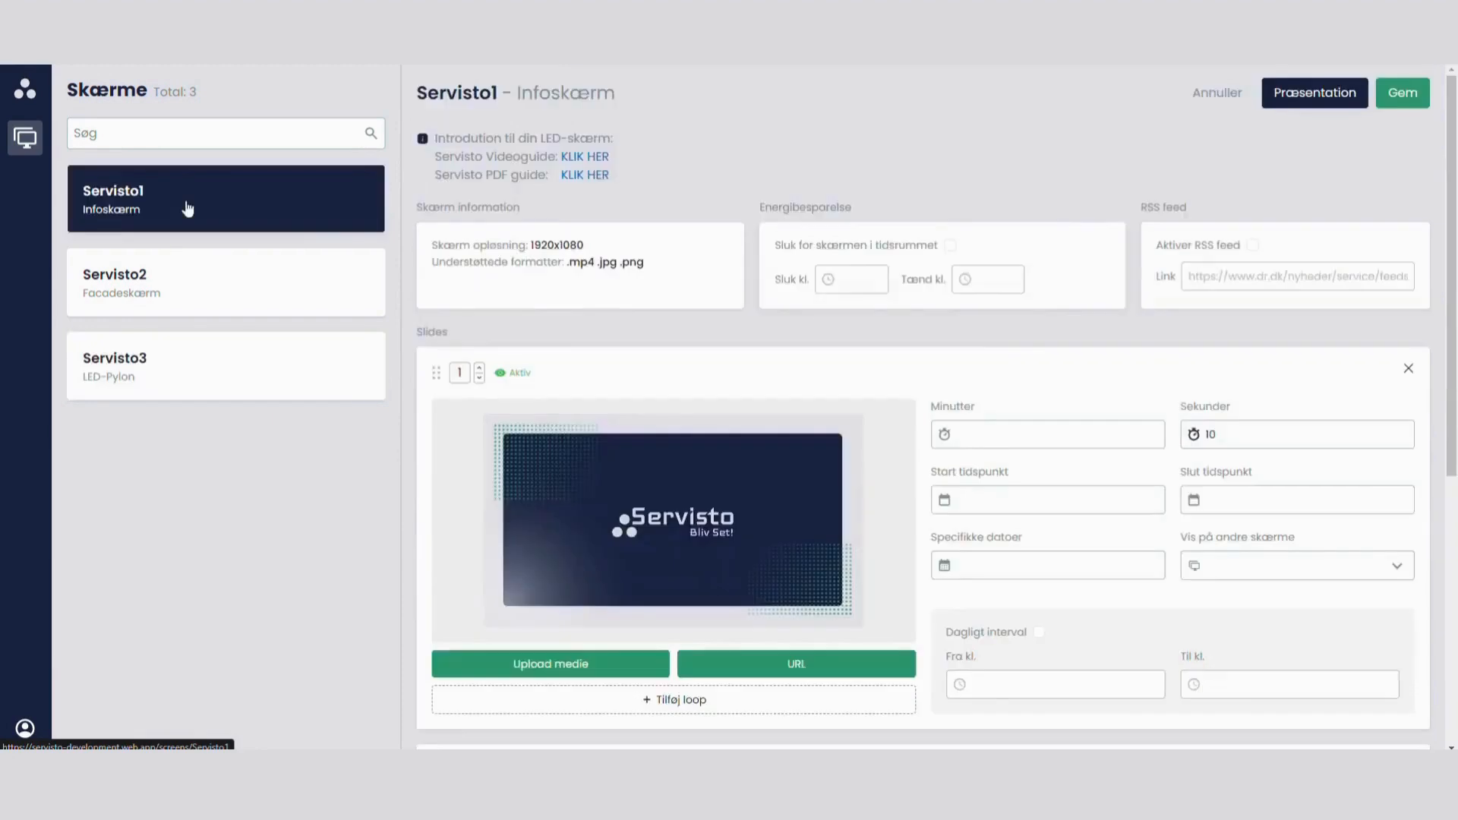
scroll(1237, 424, down, 6)
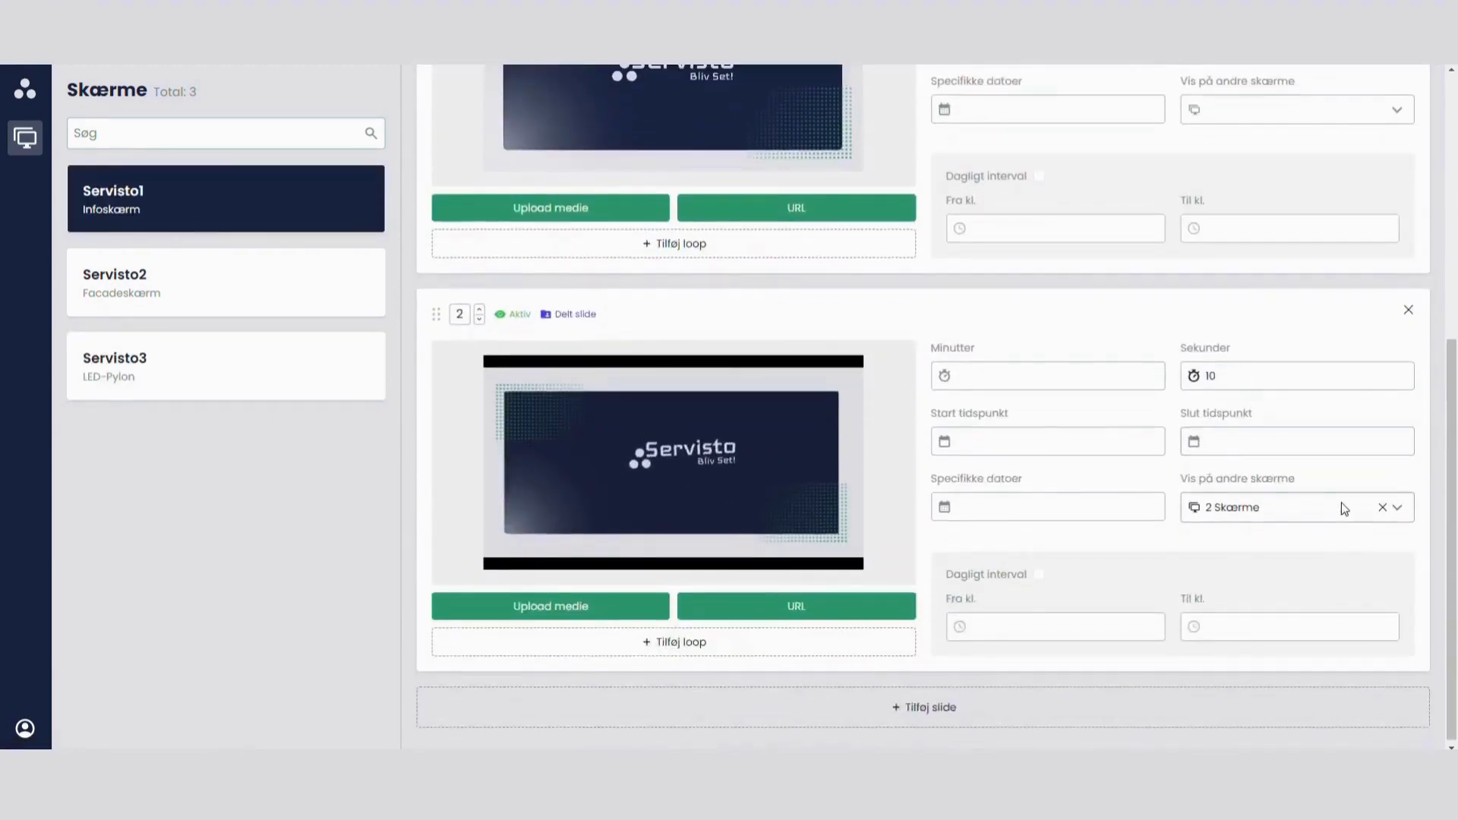
click(1342, 502)
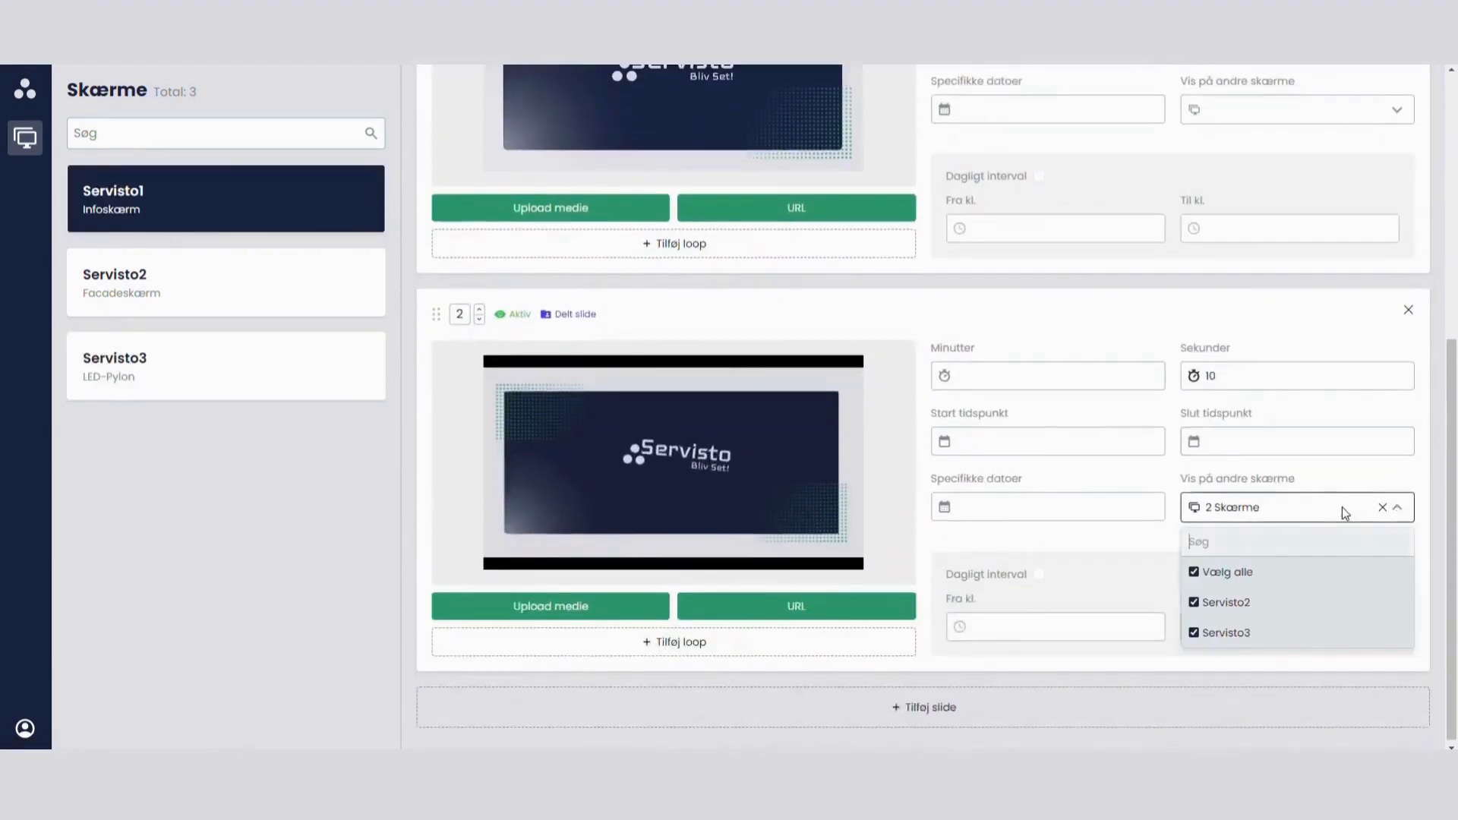
click(1195, 635)
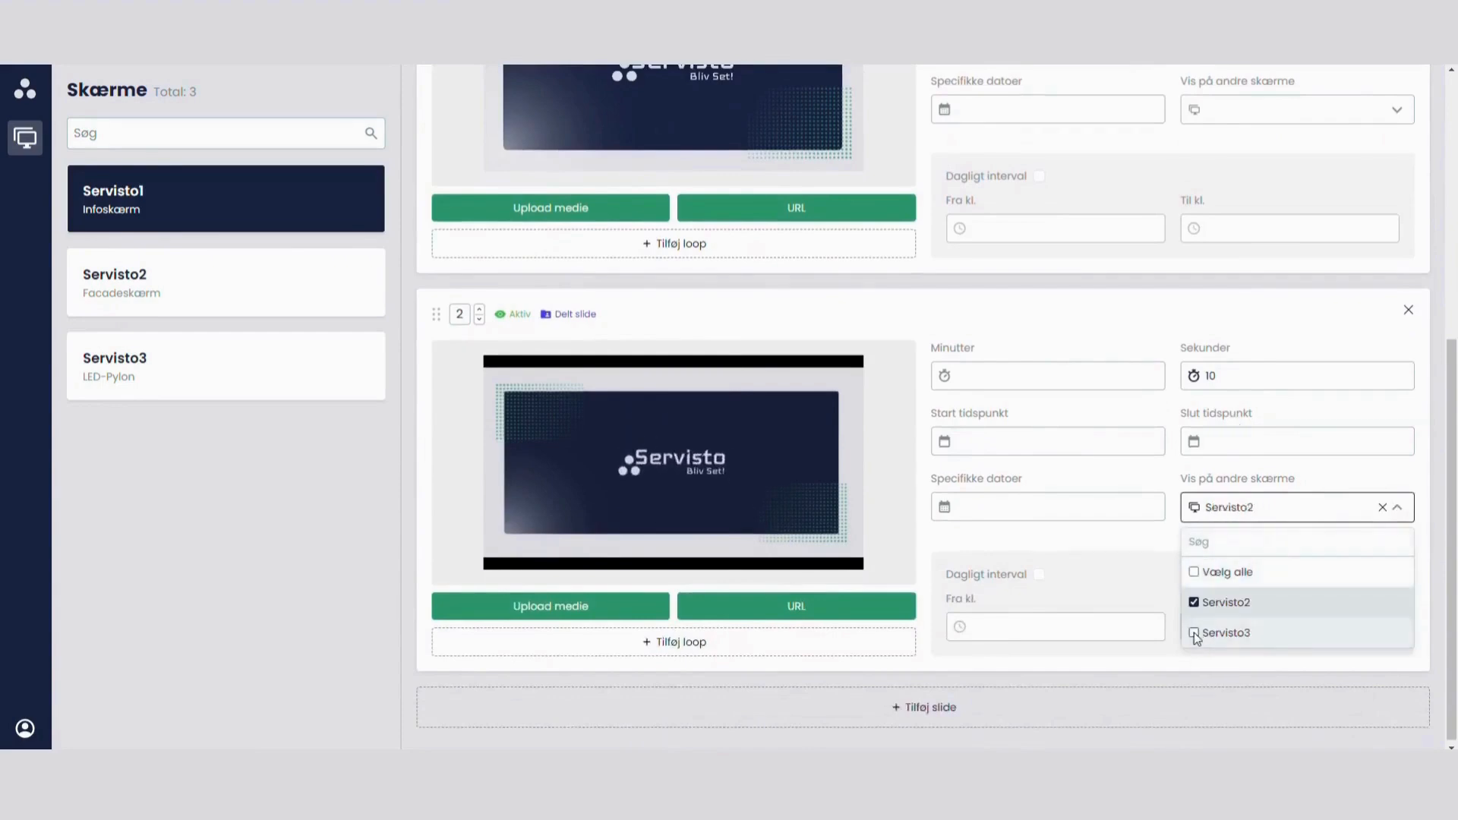
click(1193, 573)
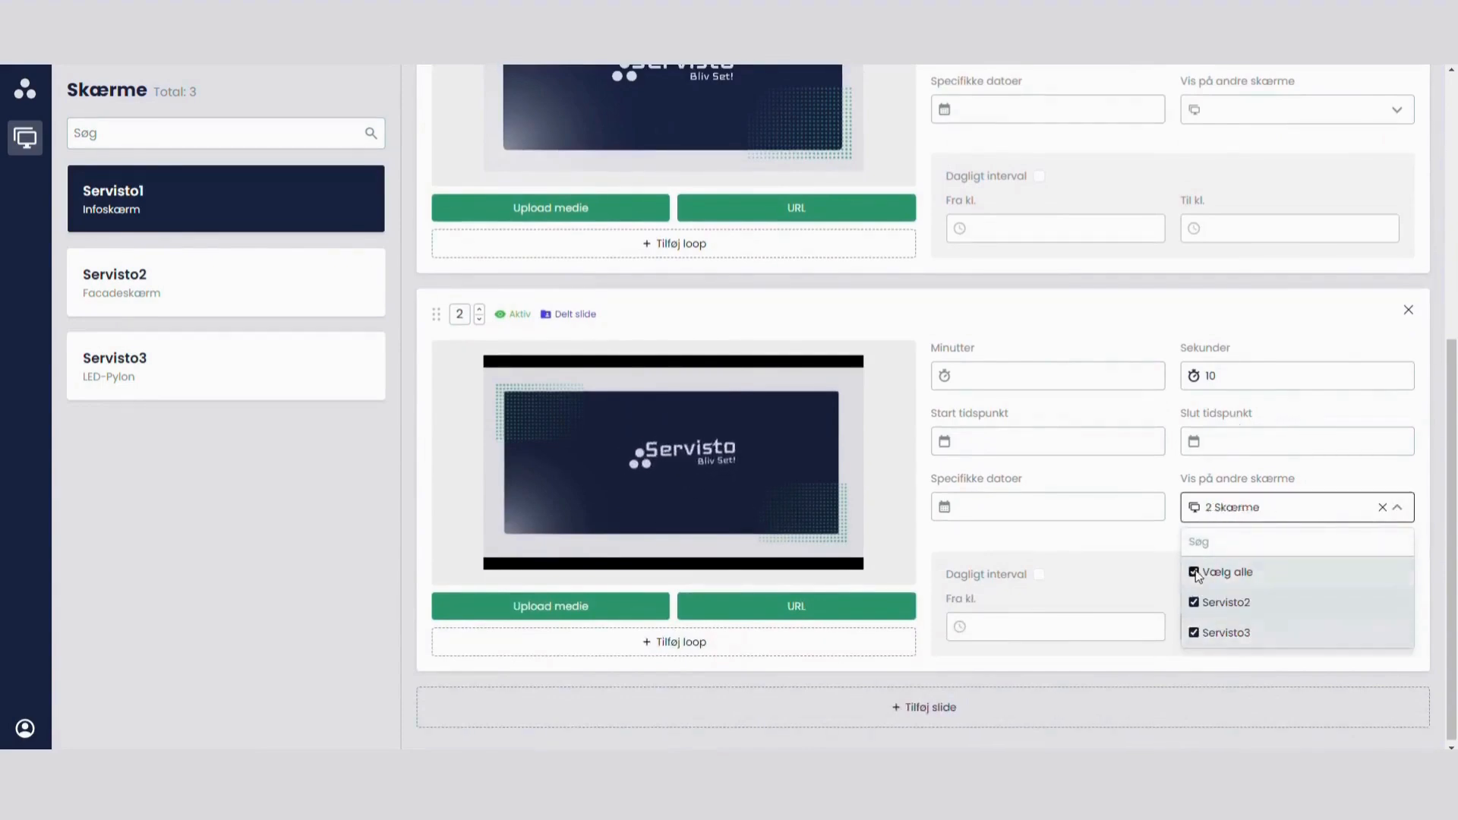
click(1194, 602)
click(1195, 632)
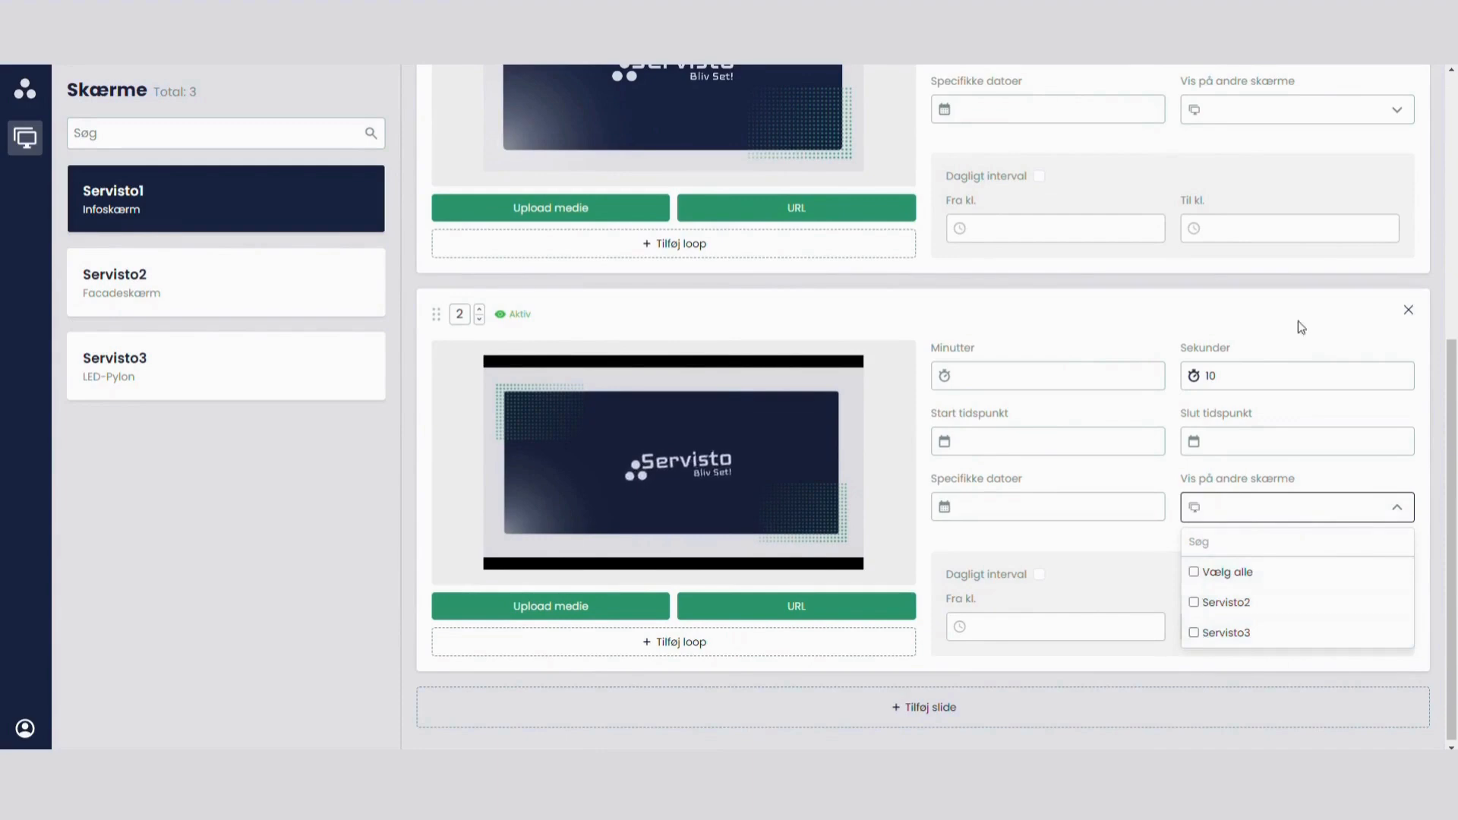
click(608, 335)
Step: Save the changes to Servisto1 and check the slide list on Servisto2
scroll(1178, 372, up, 3)
scroll(1178, 372, up, 3)
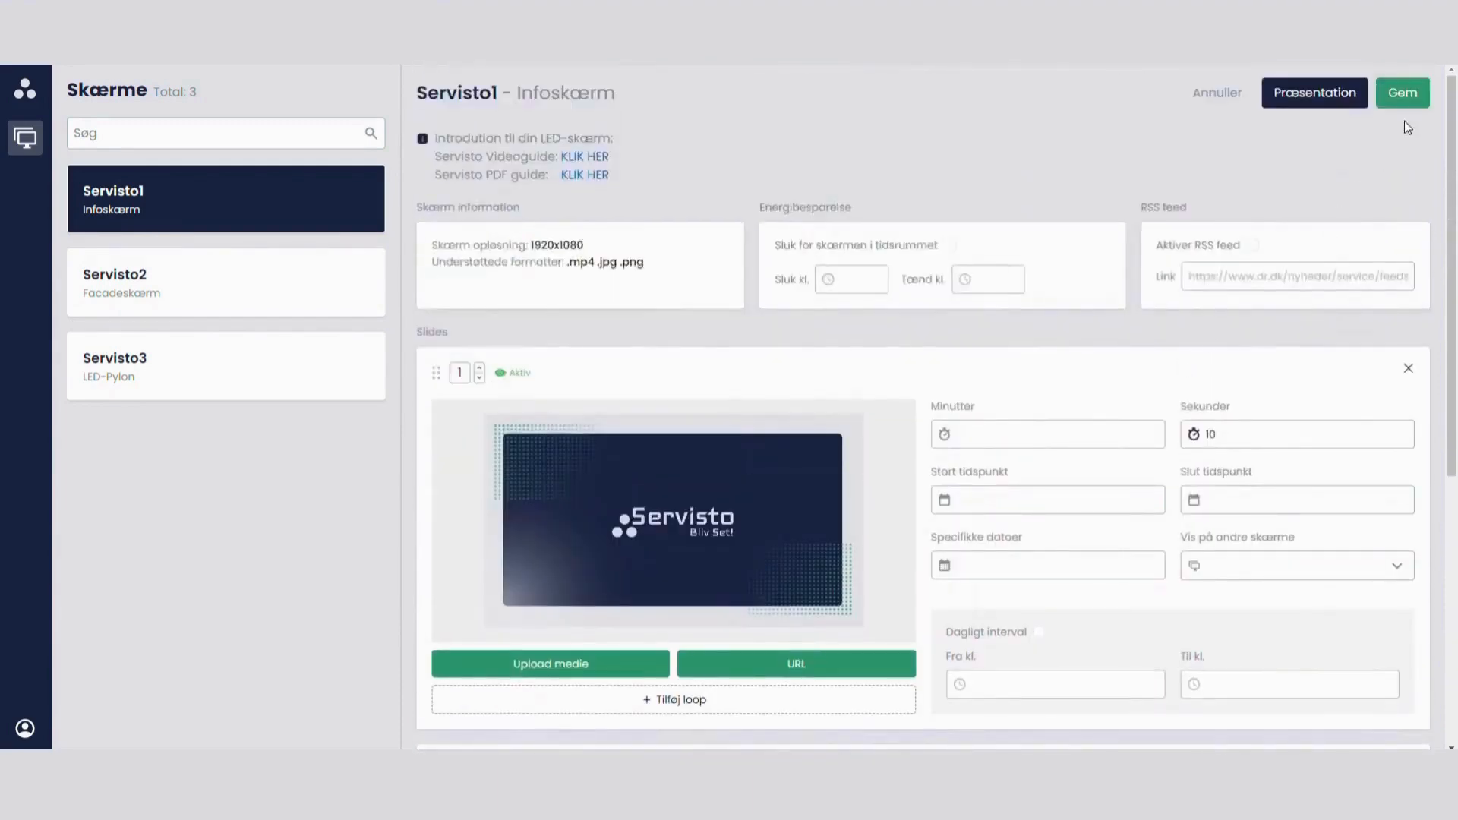
click(1402, 93)
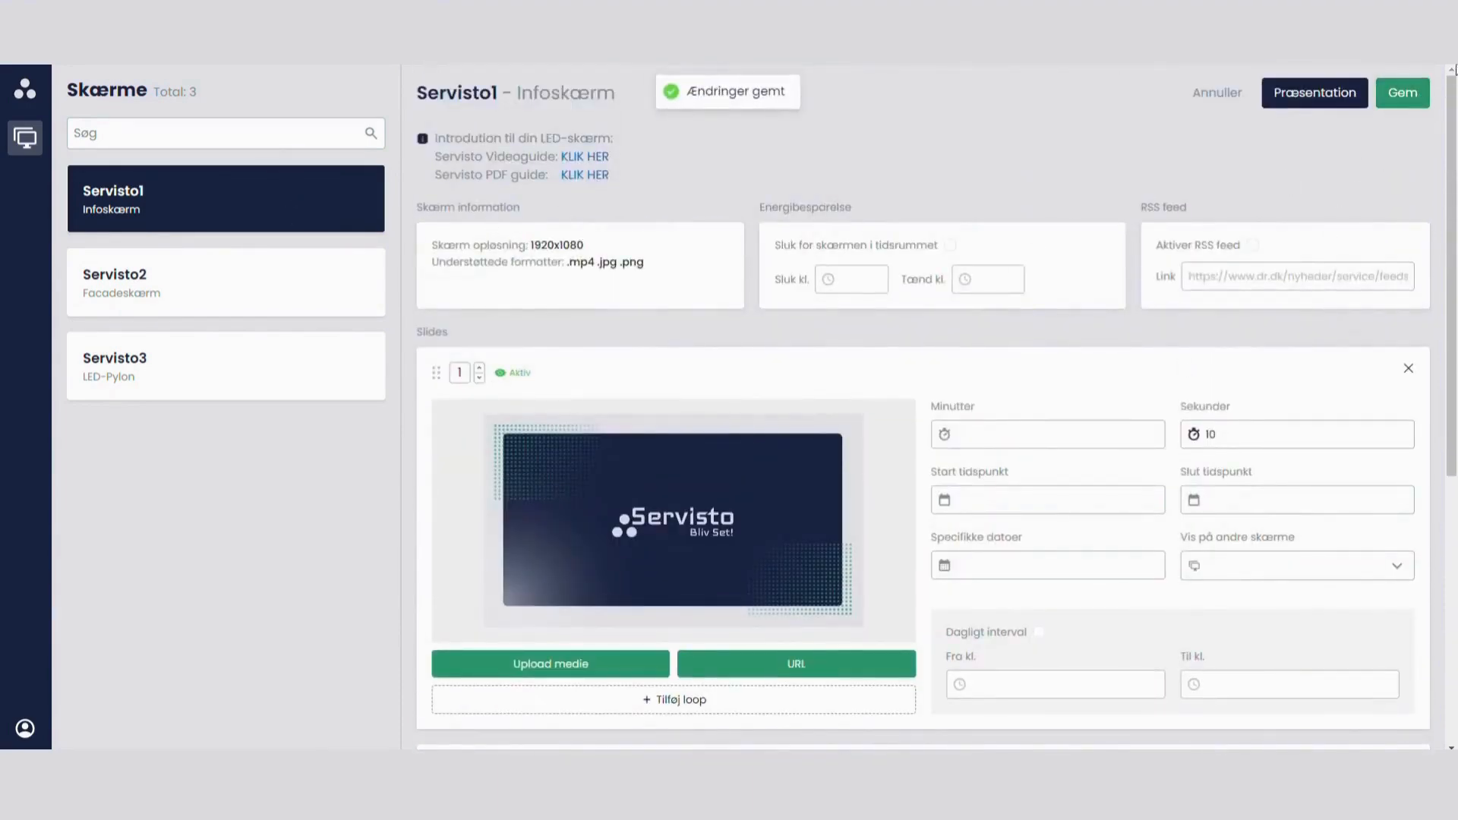
click(239, 296)
scroll(1076, 561, down, 1)
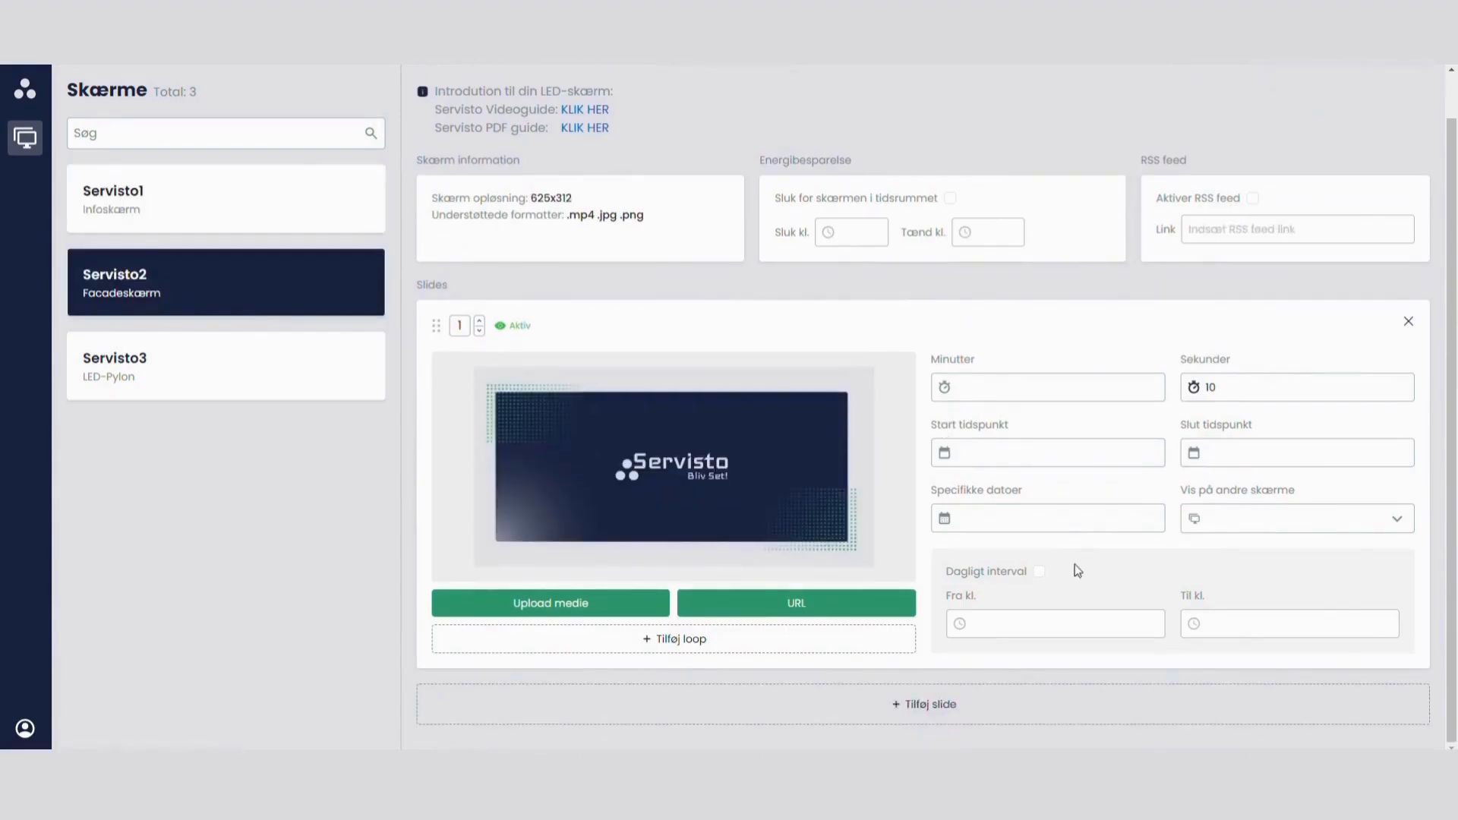
Step: Return to Servisto1 and add an empty loop item to slide 2
click(133, 199)
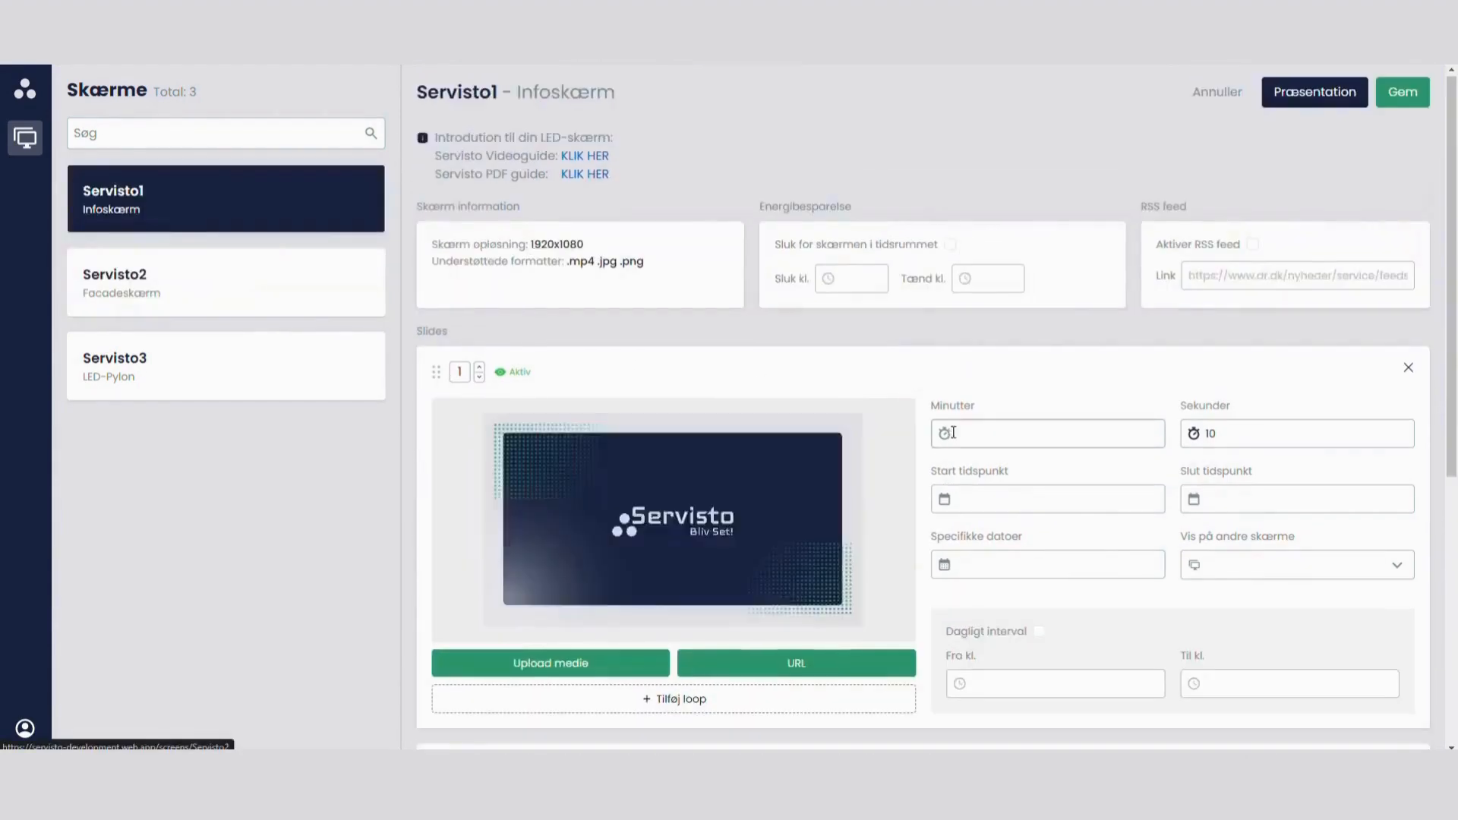
scroll(953, 433, down, 6)
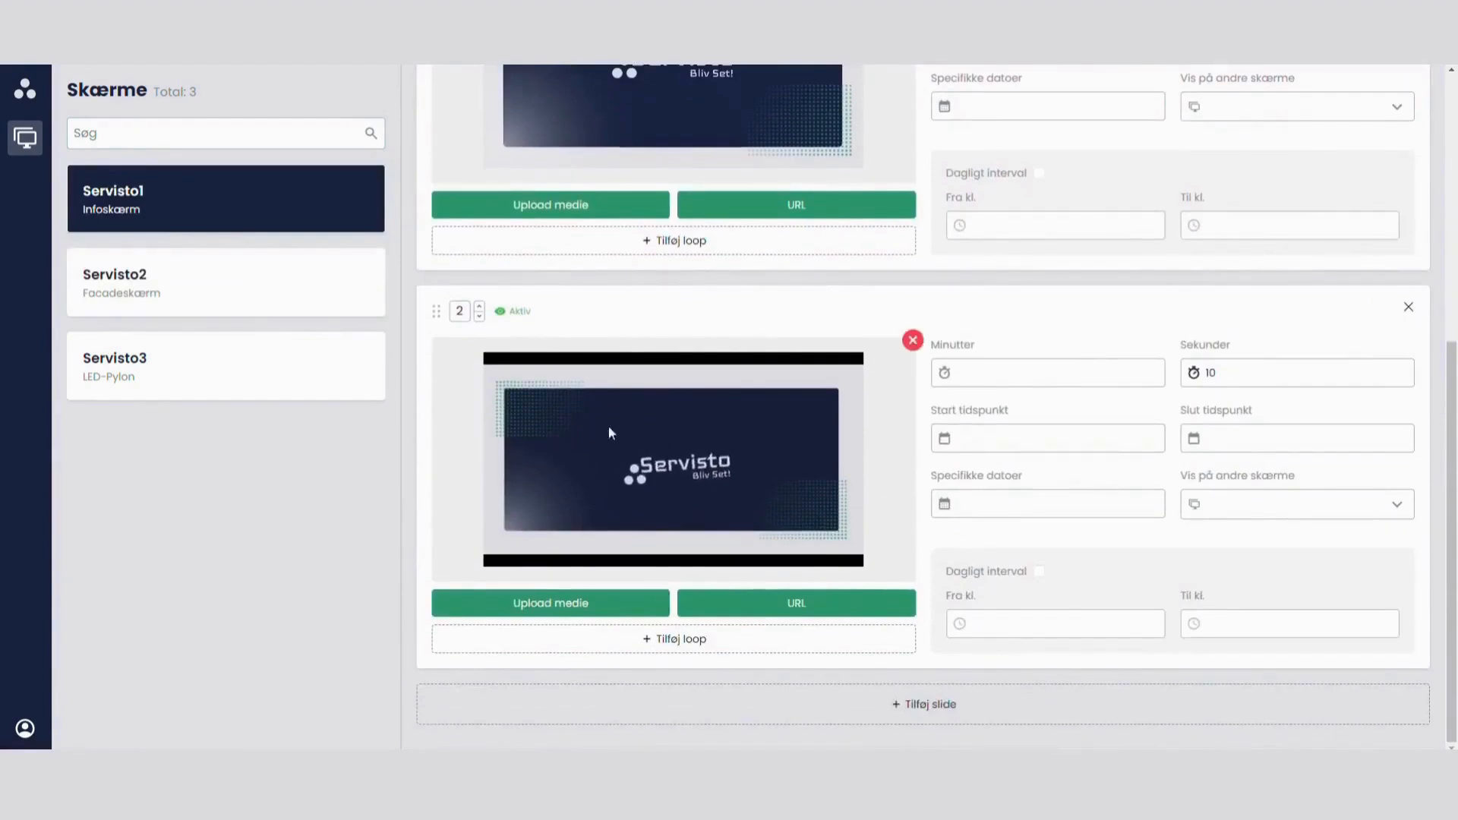
click(659, 642)
scroll(752, 562, down, 1)
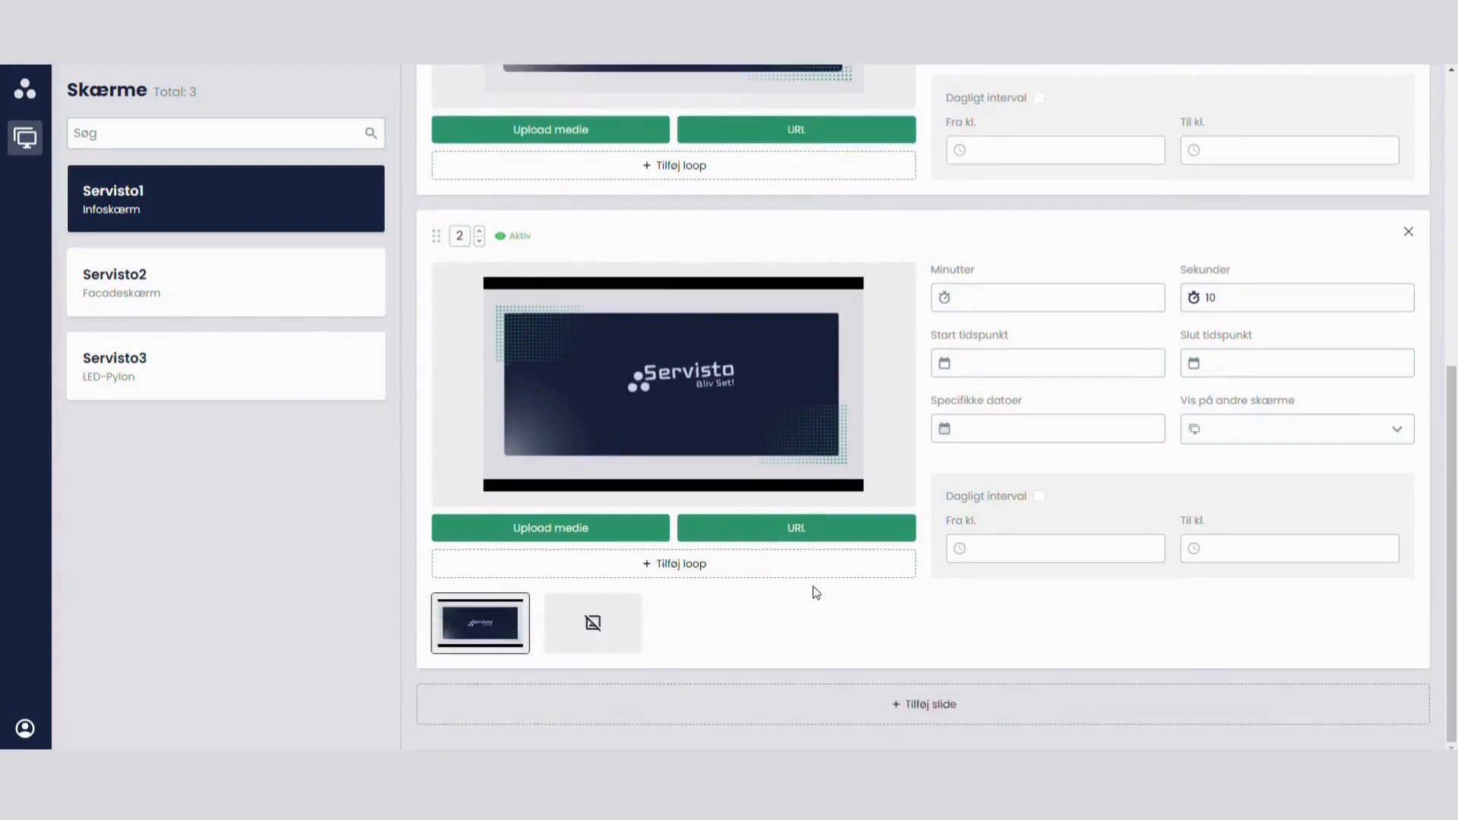
mouse_move(566, 641)
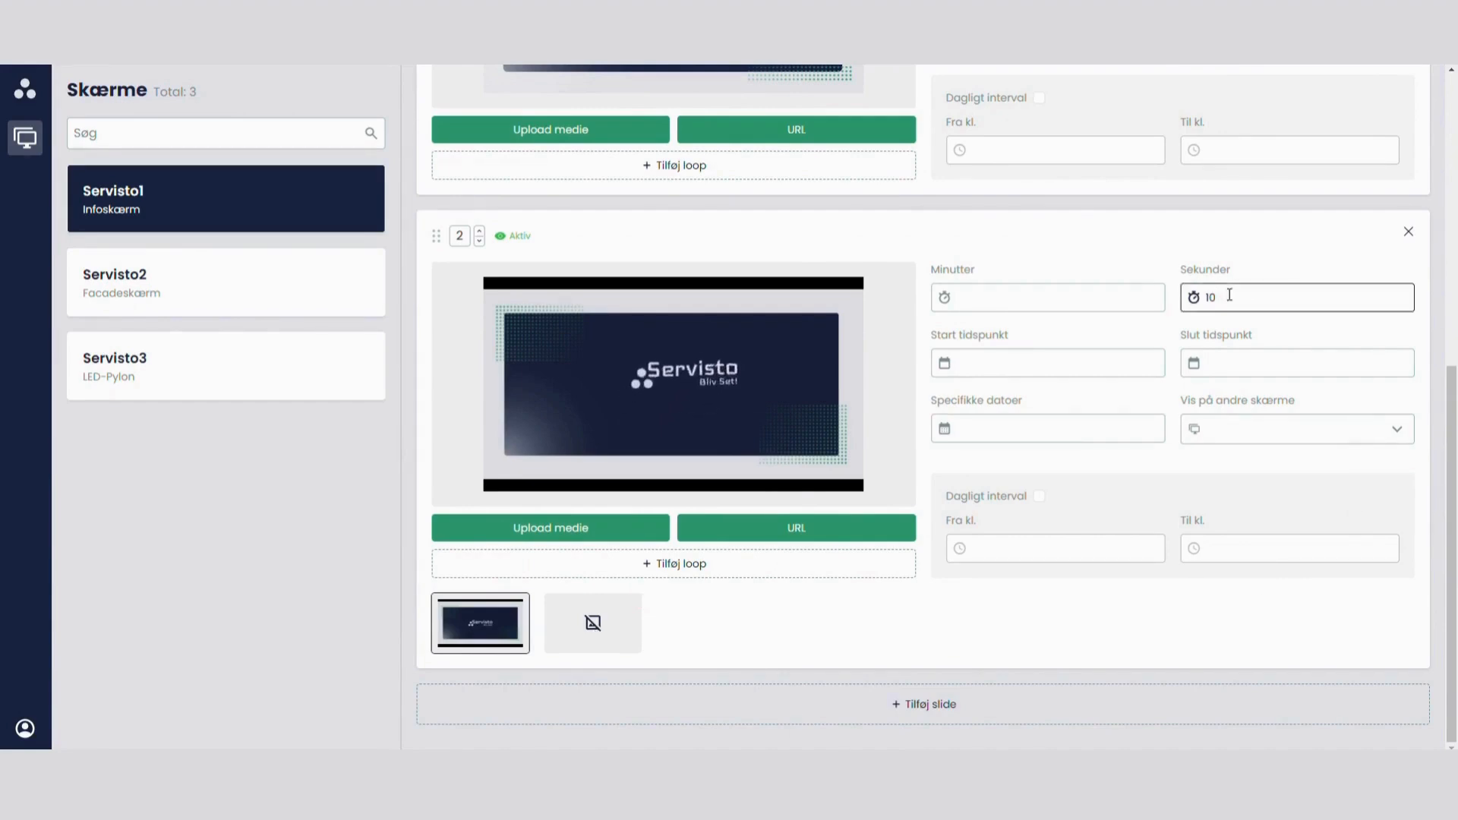
Step: Set slide 2's specific dates to 5, 12, 19 and 26 March 2024 and its duration to 15 seconds
click(1053, 301)
click(1048, 426)
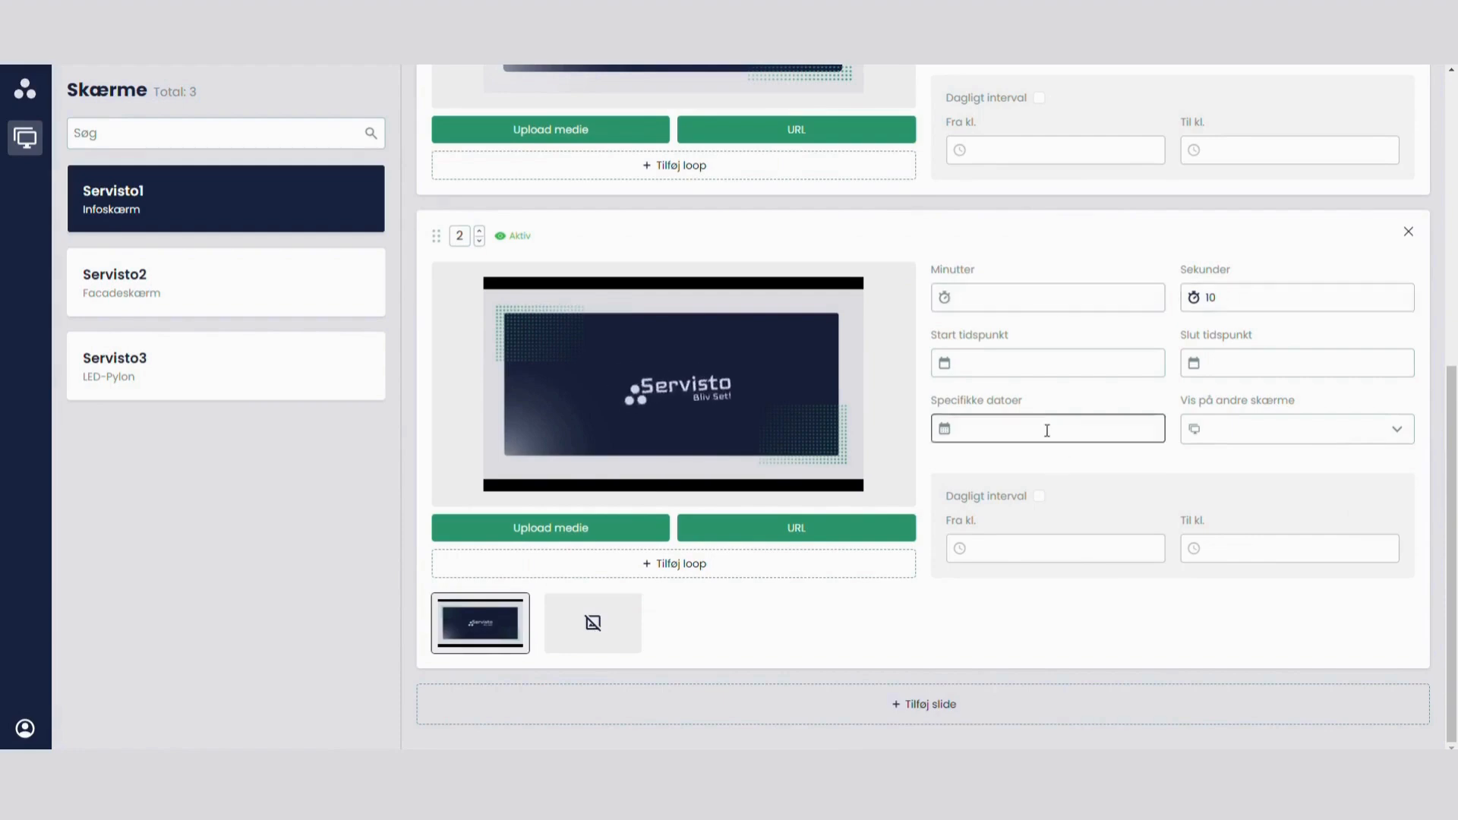
click(975, 634)
click(975, 579)
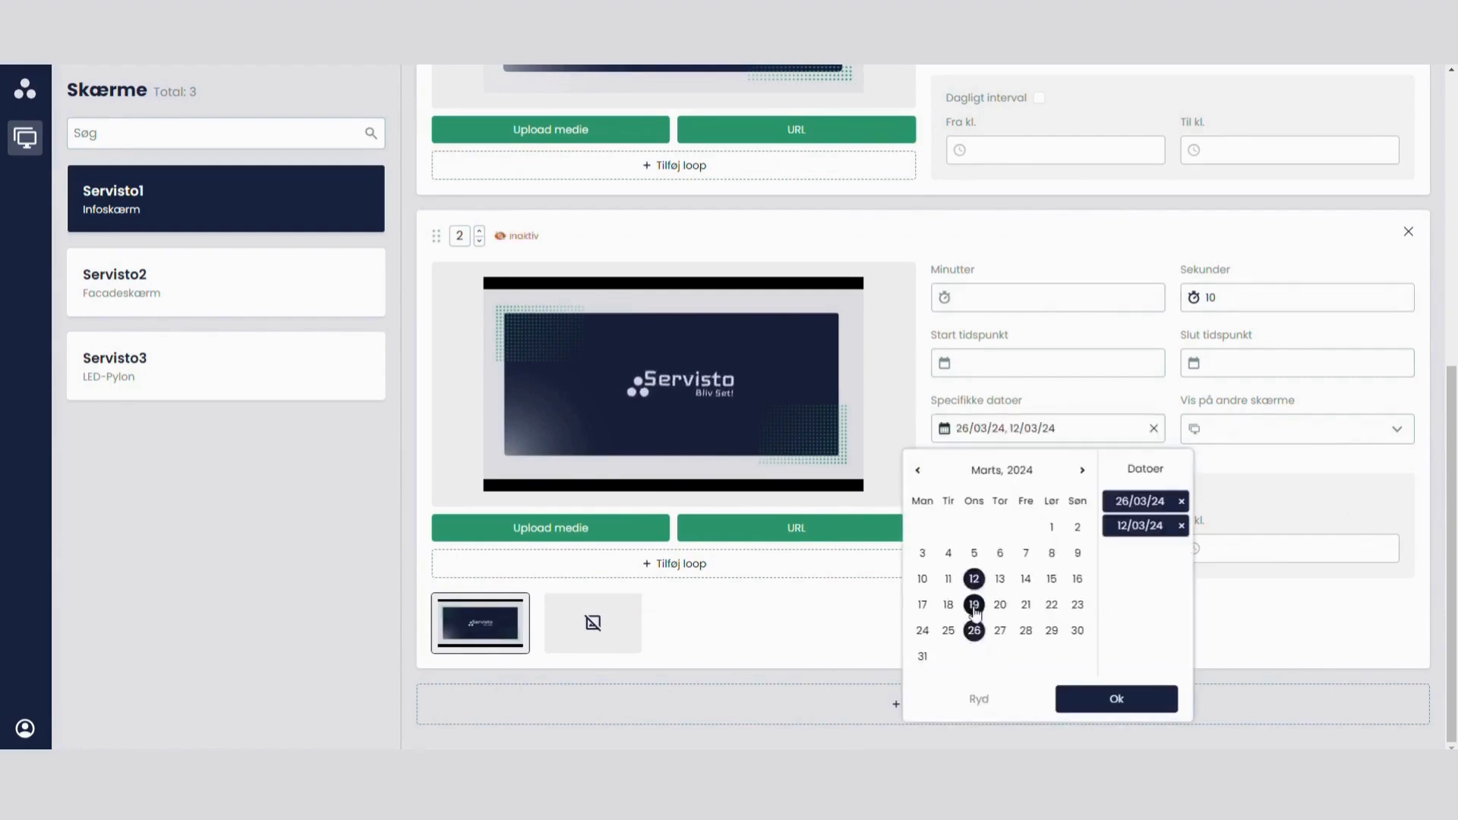
click(974, 605)
click(975, 555)
click(1254, 298)
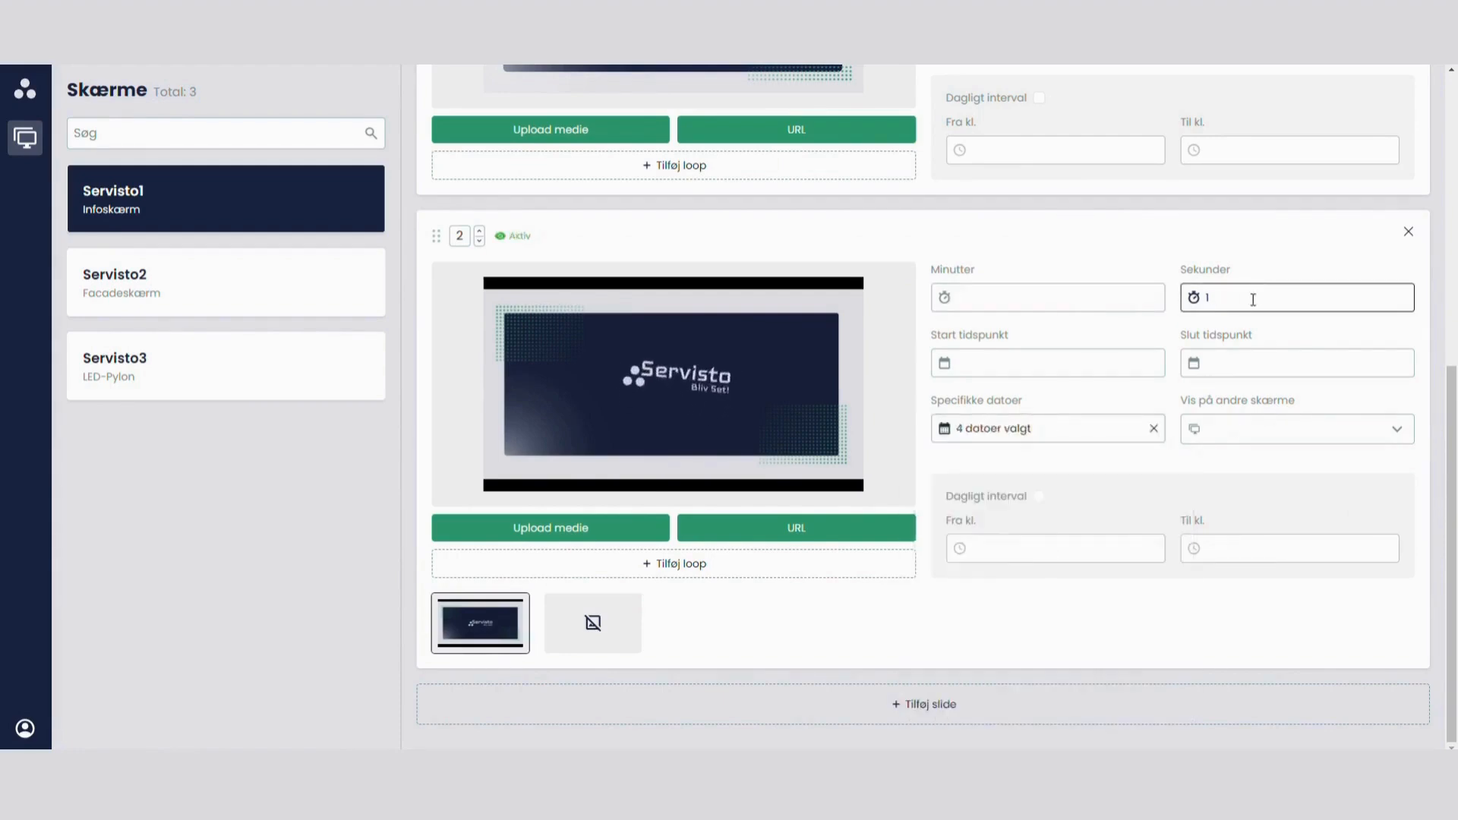
click(1184, 609)
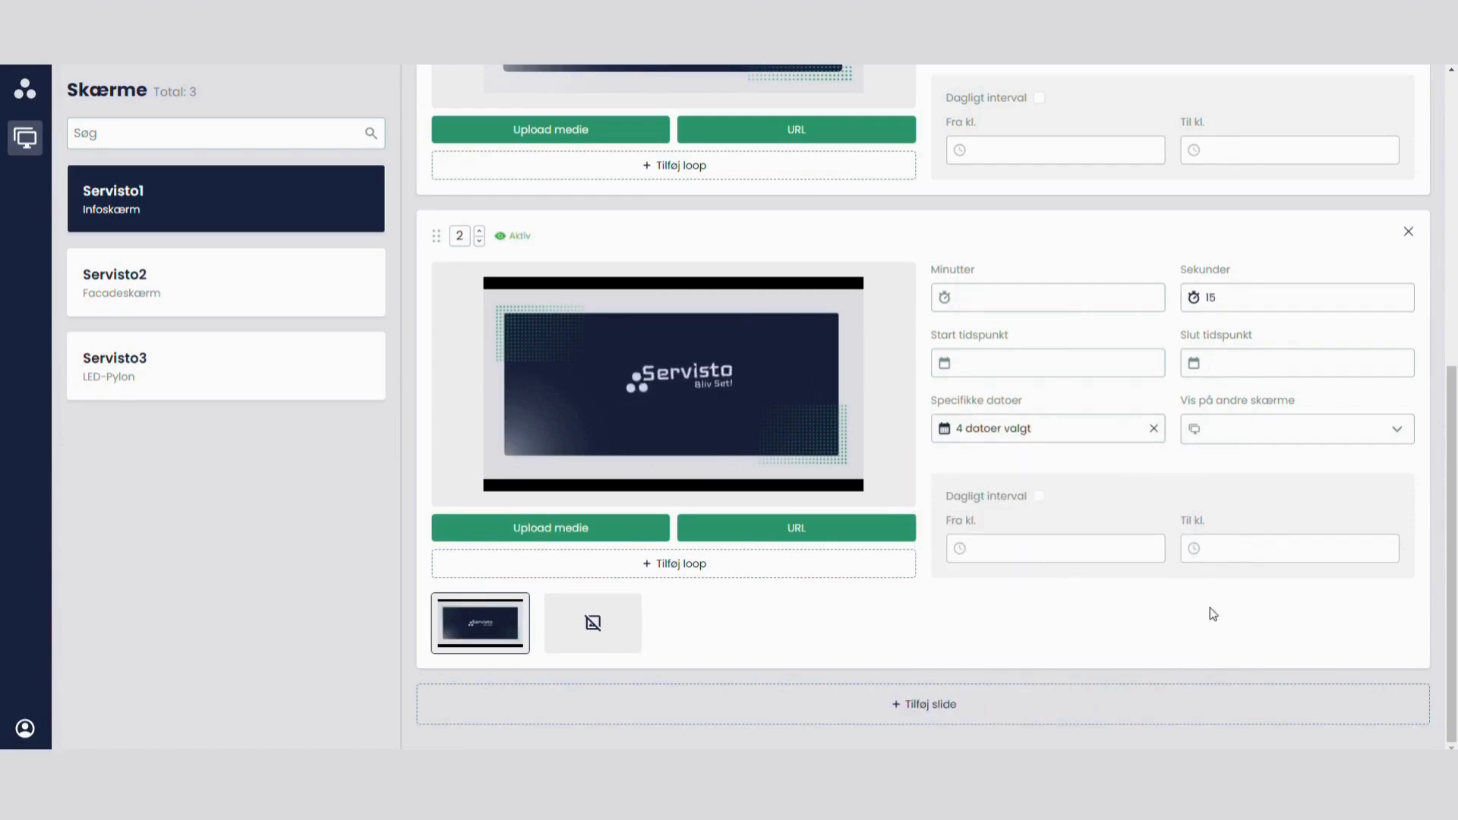
Step: Upload the "Facadeskærm video" file to slide 2's empty loop item, and preview the first loop item
click(612, 624)
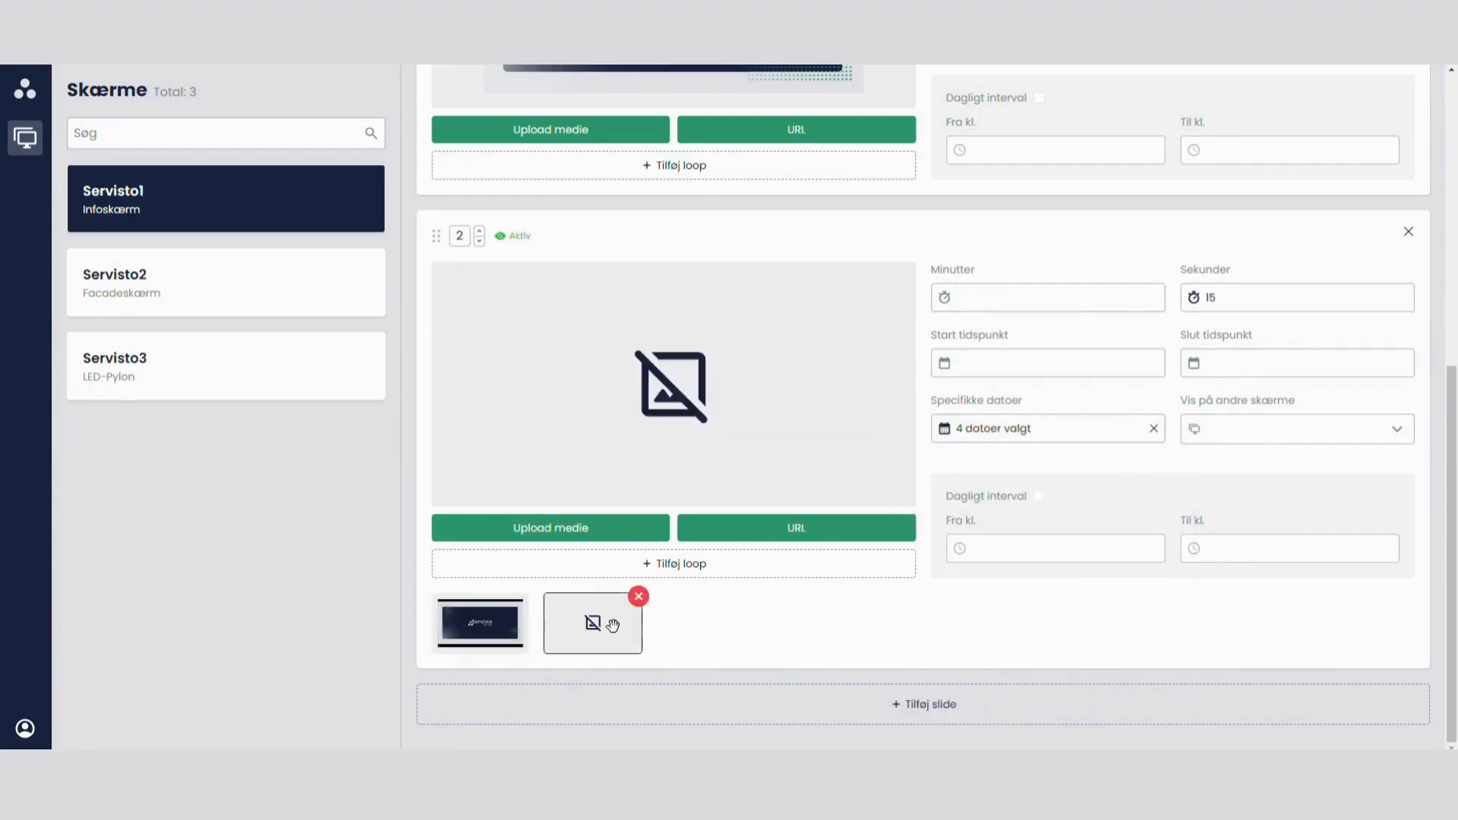
click(563, 537)
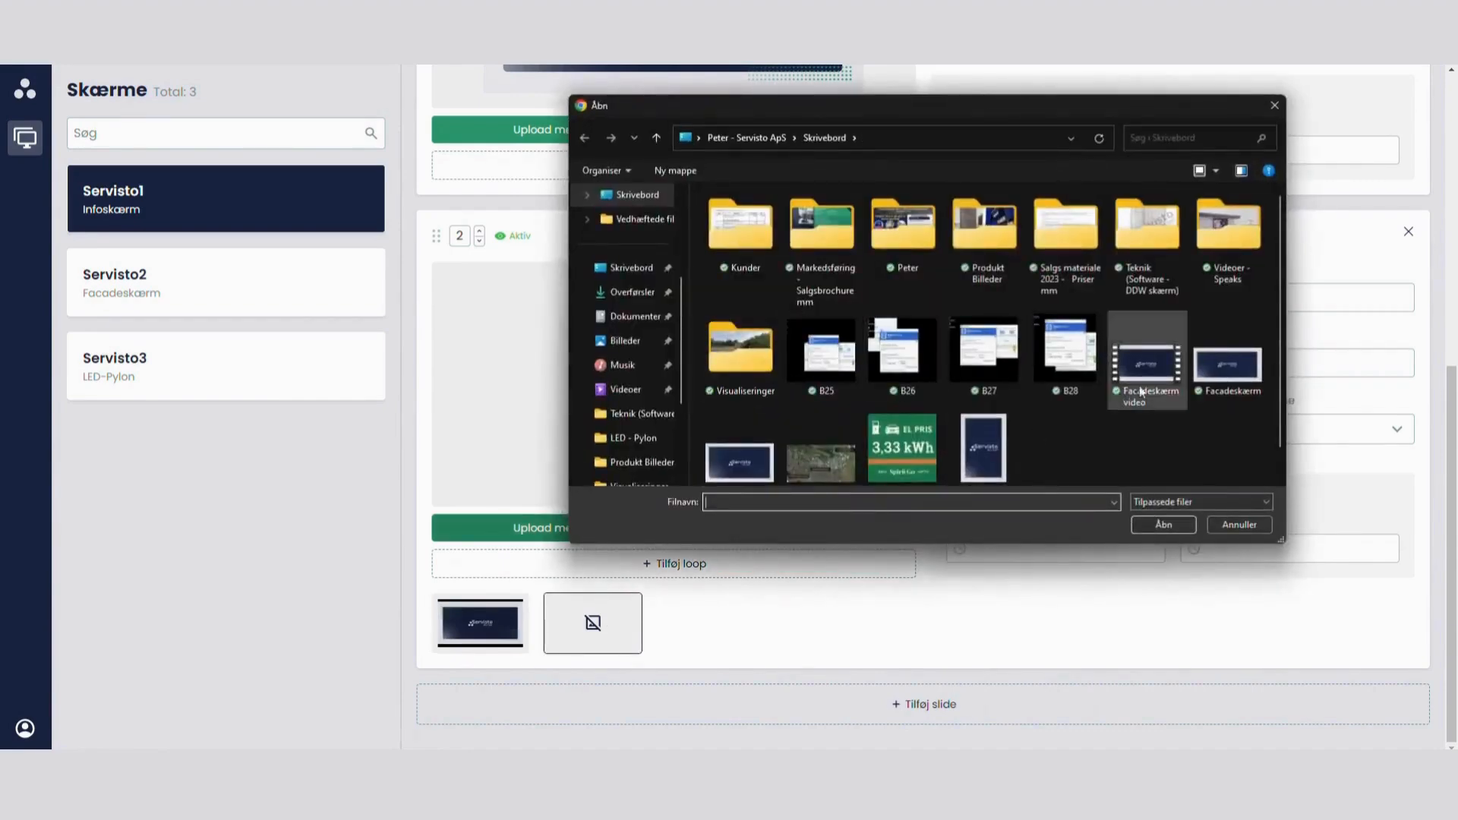
double_click(1178, 359)
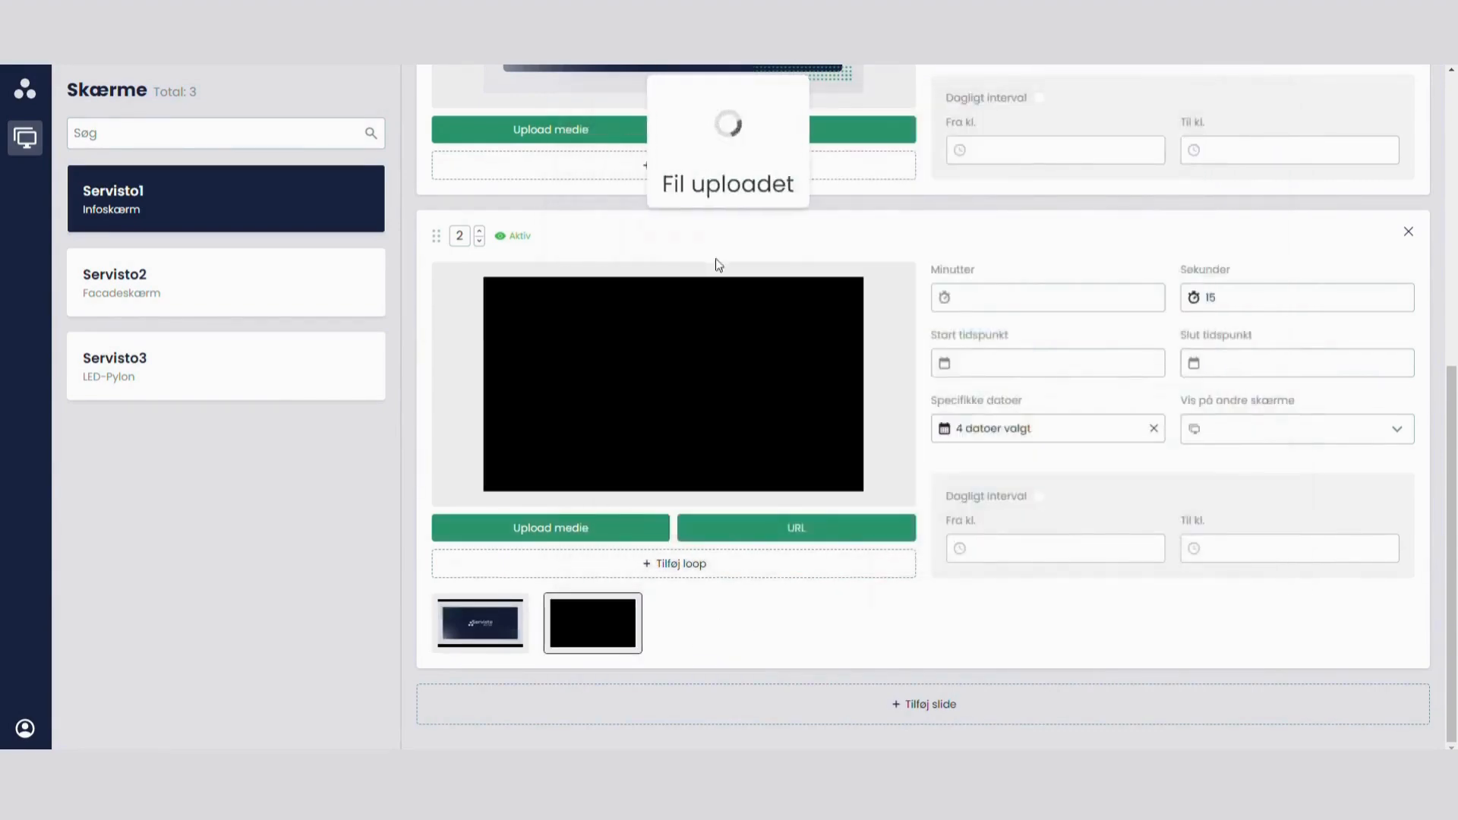
click(472, 625)
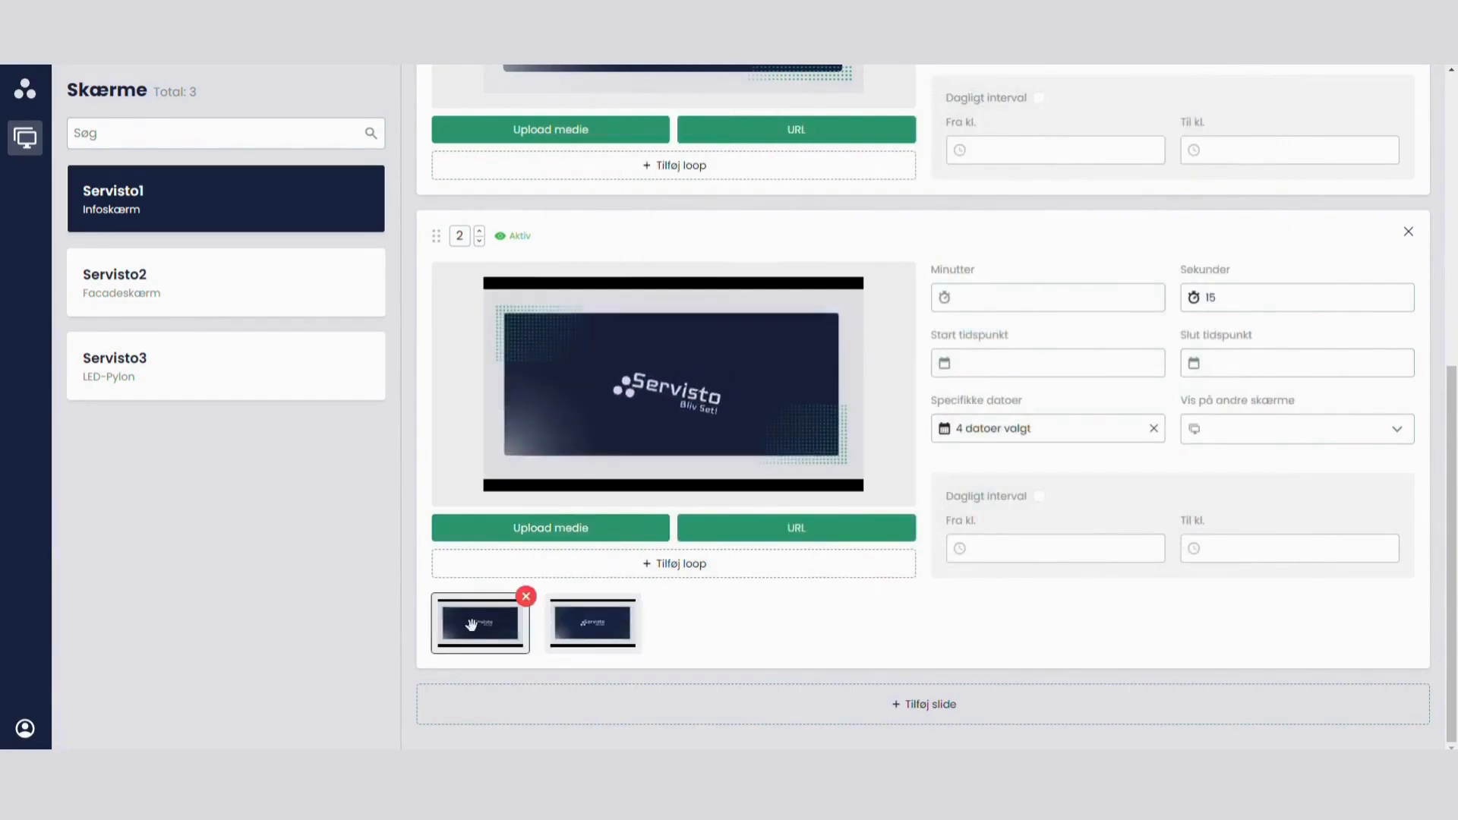
Step: Preview slide 2's second loop item and add six empty loop items to the slide
click(600, 626)
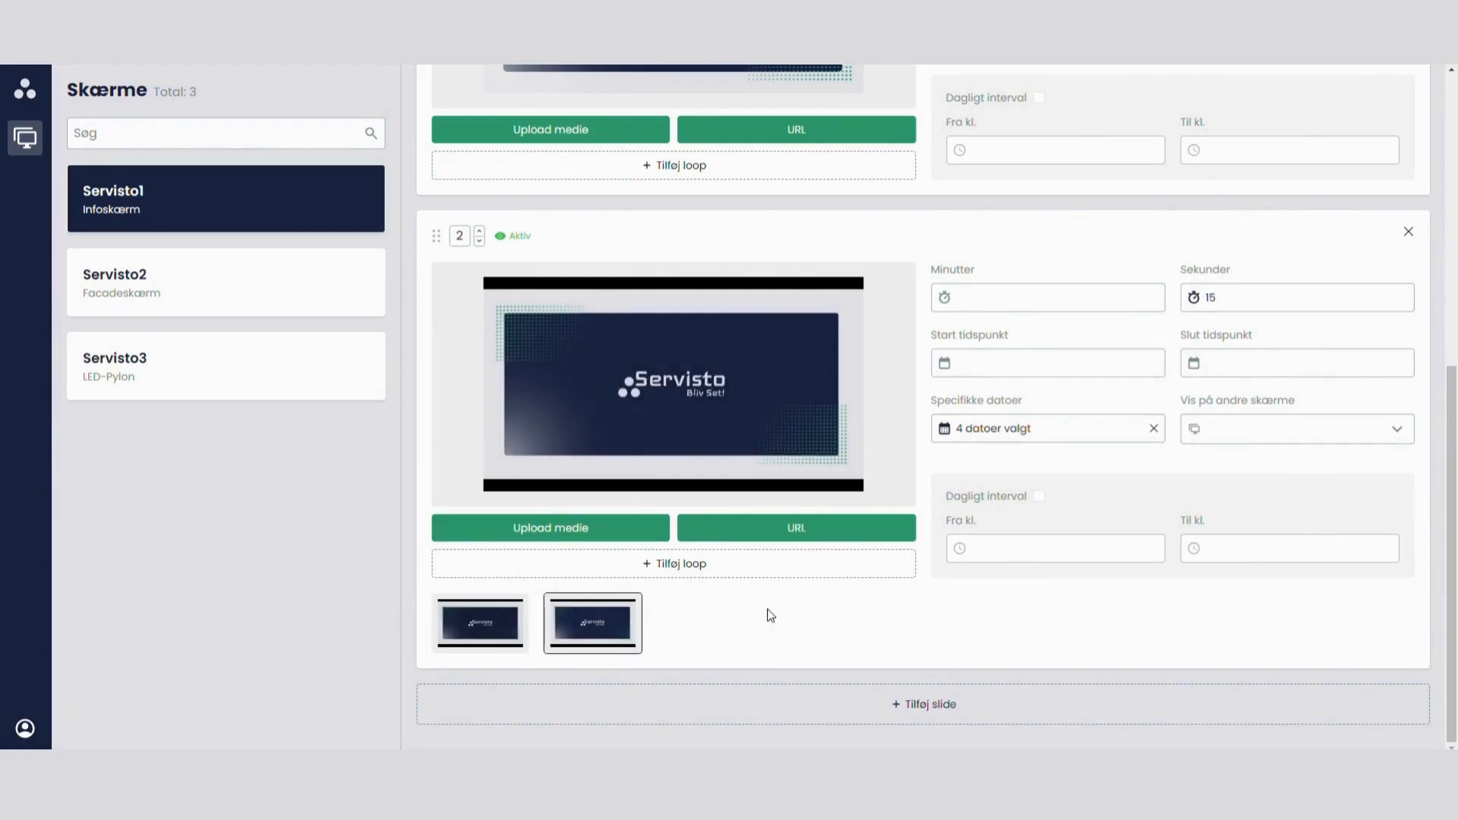
click(642, 578)
click(722, 574)
click(723, 574)
click(722, 573)
click(722, 573)
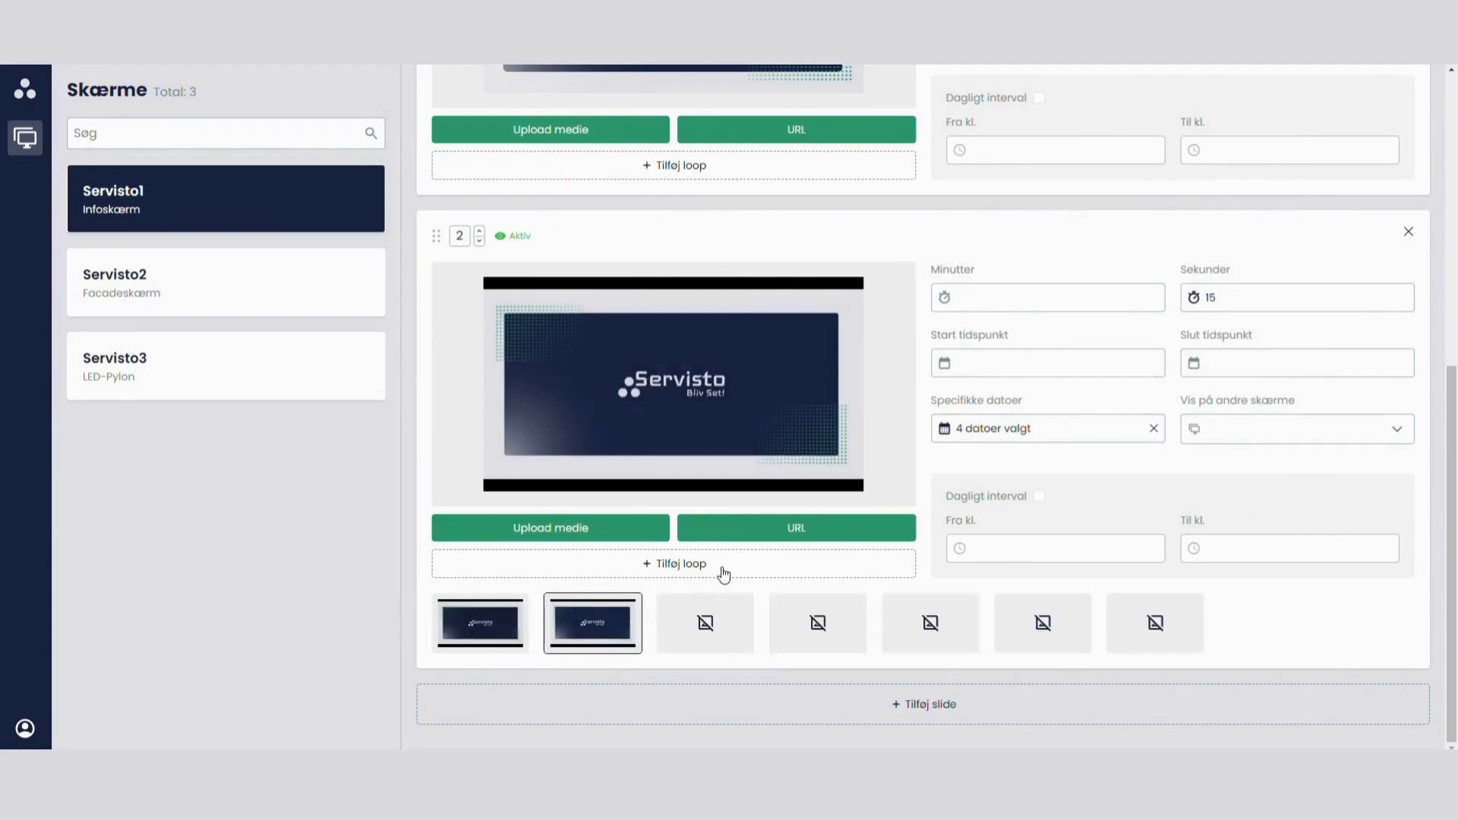
click(724, 575)
mouse_move(703, 627)
mouse_down()
mouse_move(588, 625)
mouse_move(741, 619)
mouse_move(803, 644)
mouse_move(668, 635)
mouse_move(693, 617)
mouse_up()
Step: Try to reorder the slides by moving slide 2 ahead of slide 1
scroll(411, 453, up, 2)
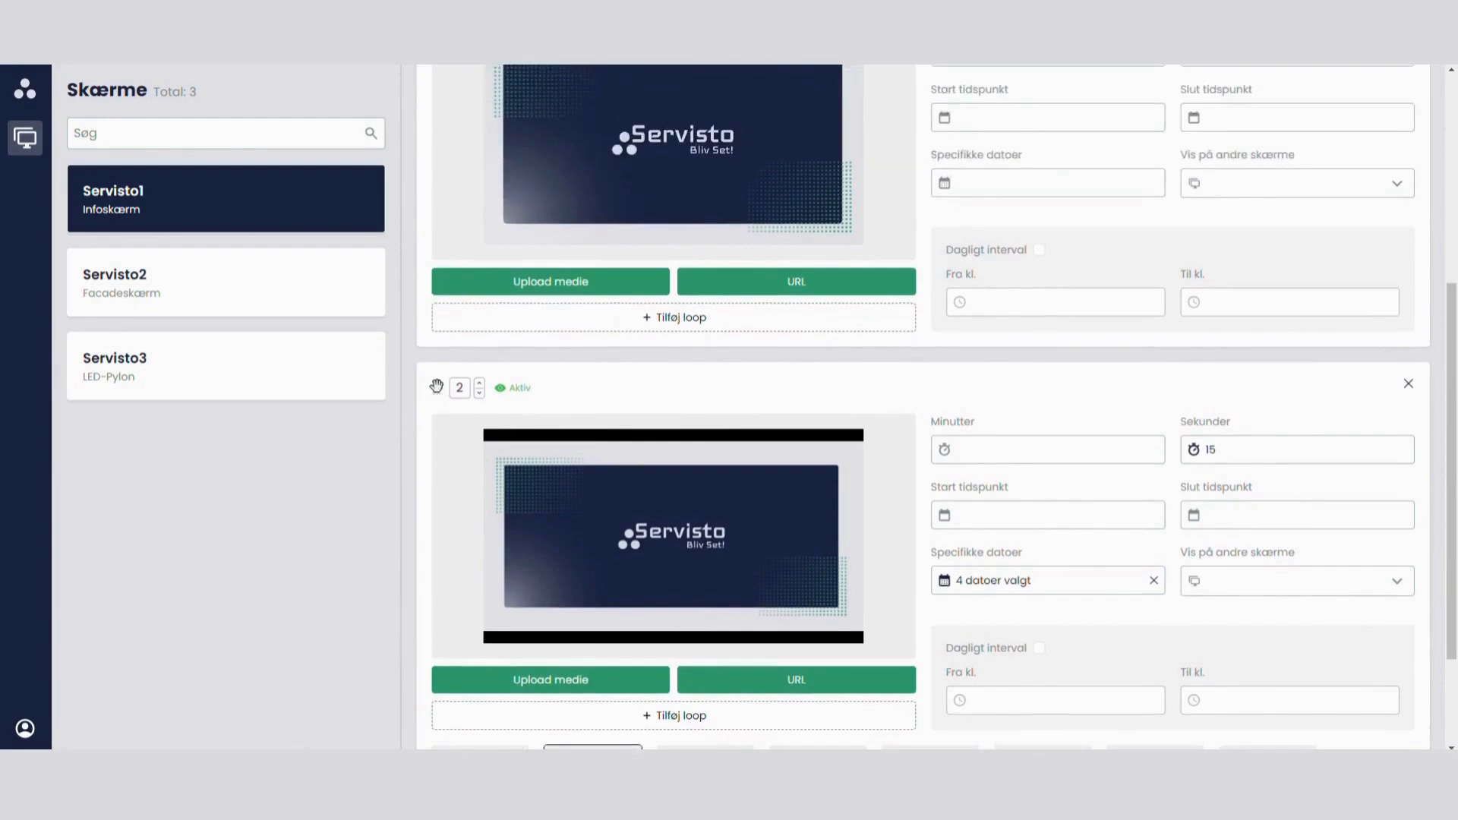
drag(437, 386, 431, 235)
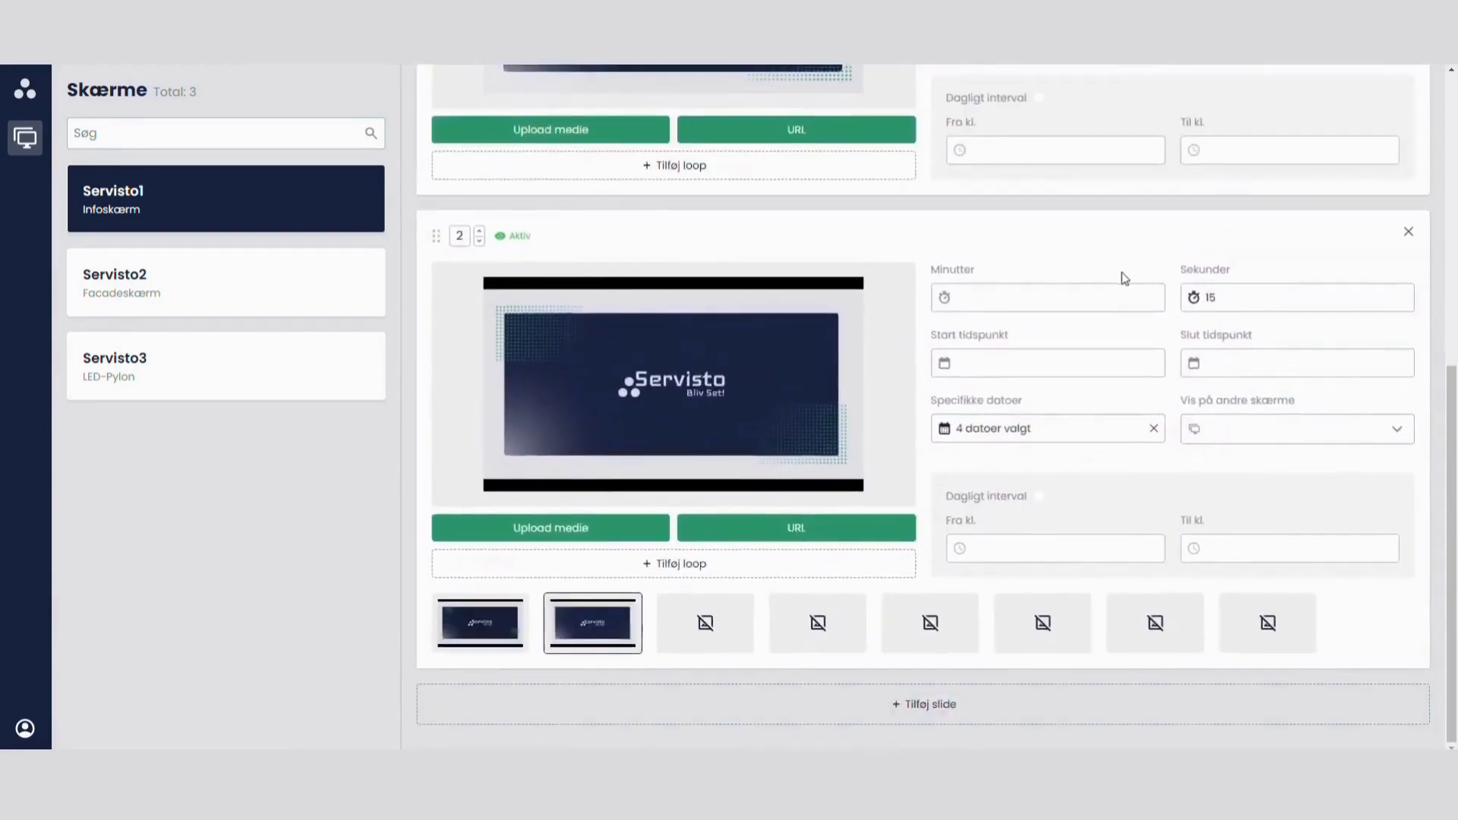
scroll(1124, 276, up, 6)
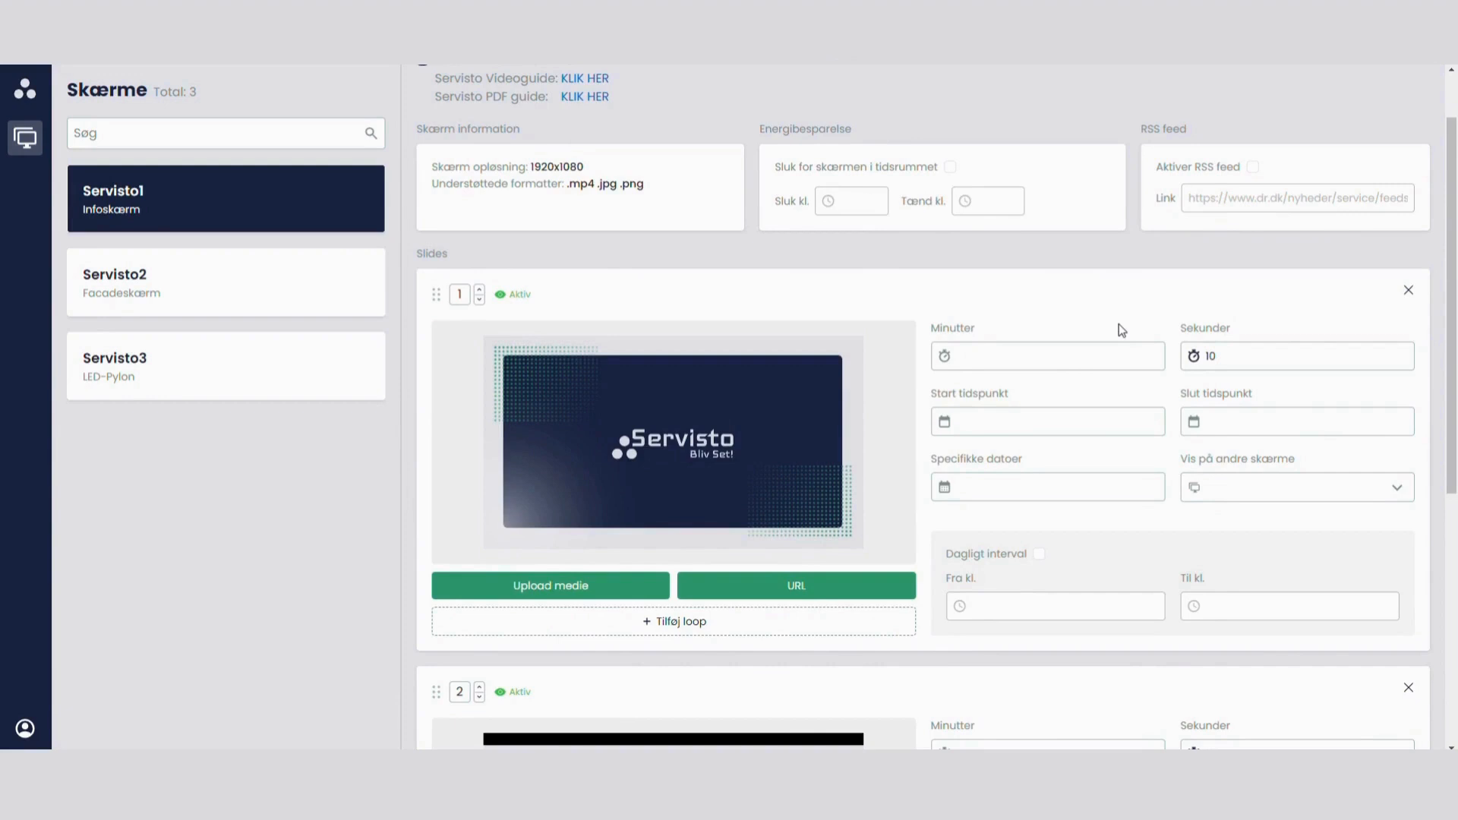
Step: Look at slide 1's media upload and URL dialogs, cancelling each without choosing anything
scroll(1068, 339, down, 2)
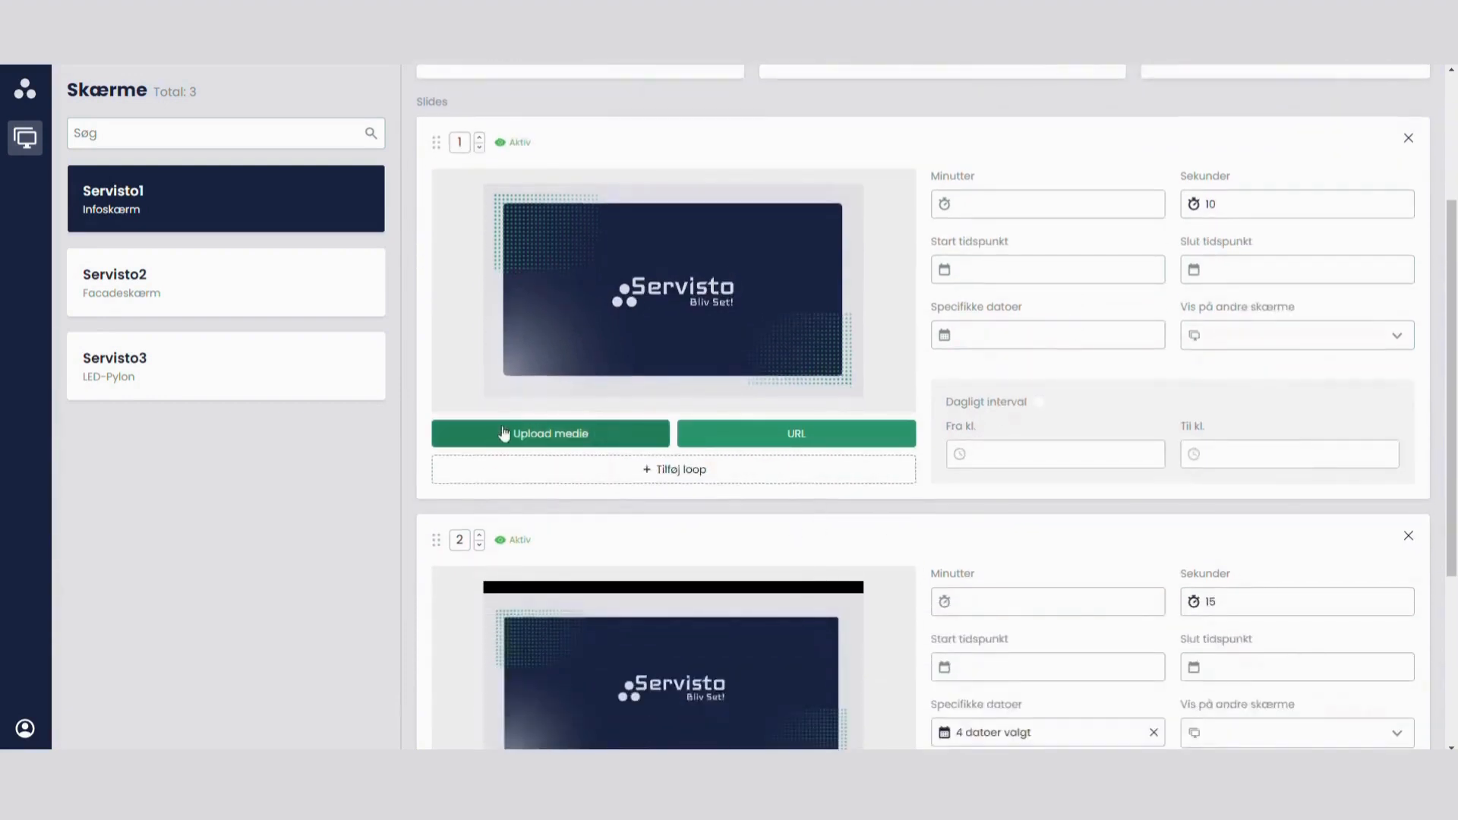
click(567, 432)
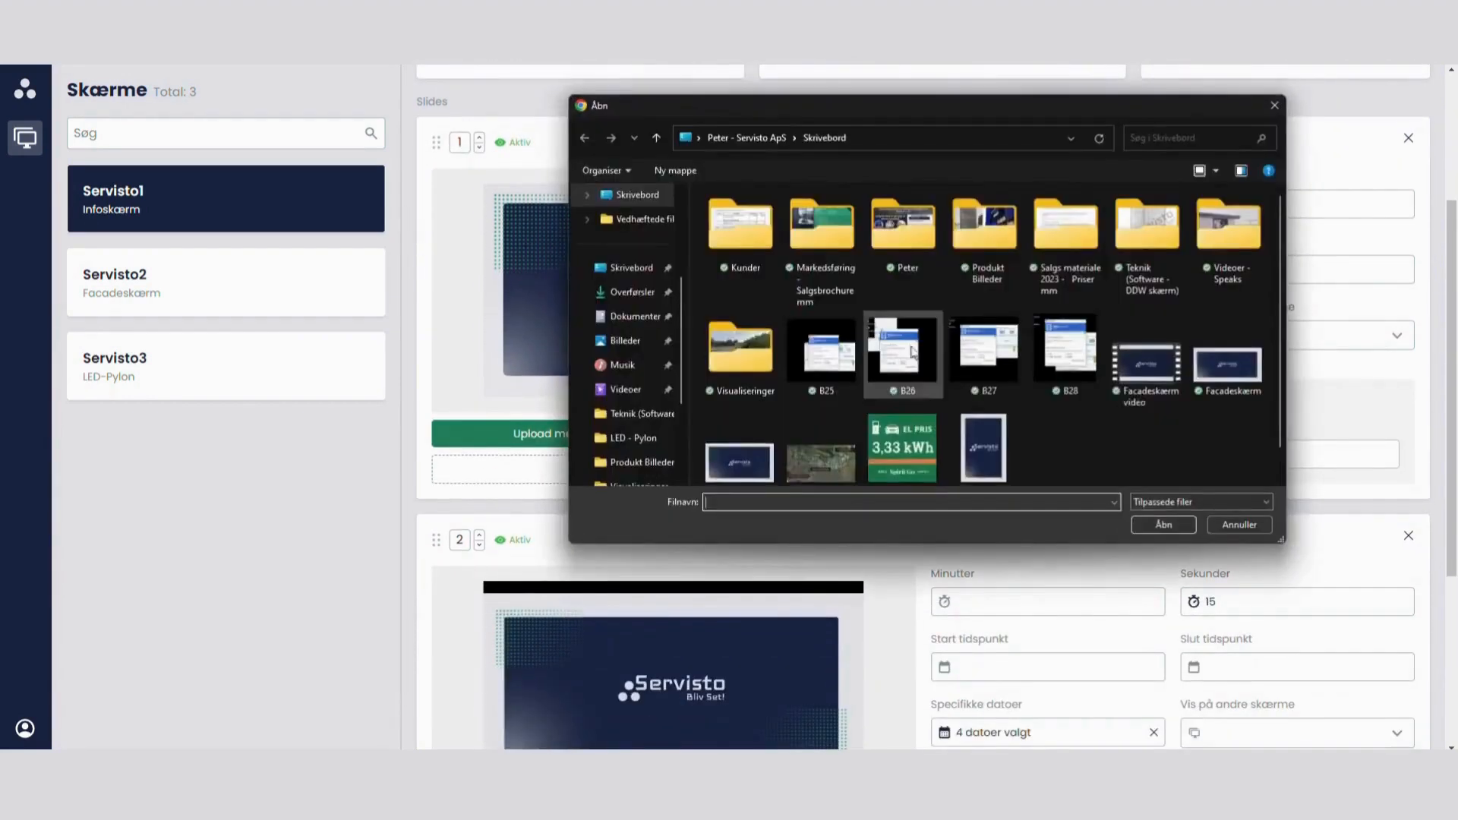
click(1249, 522)
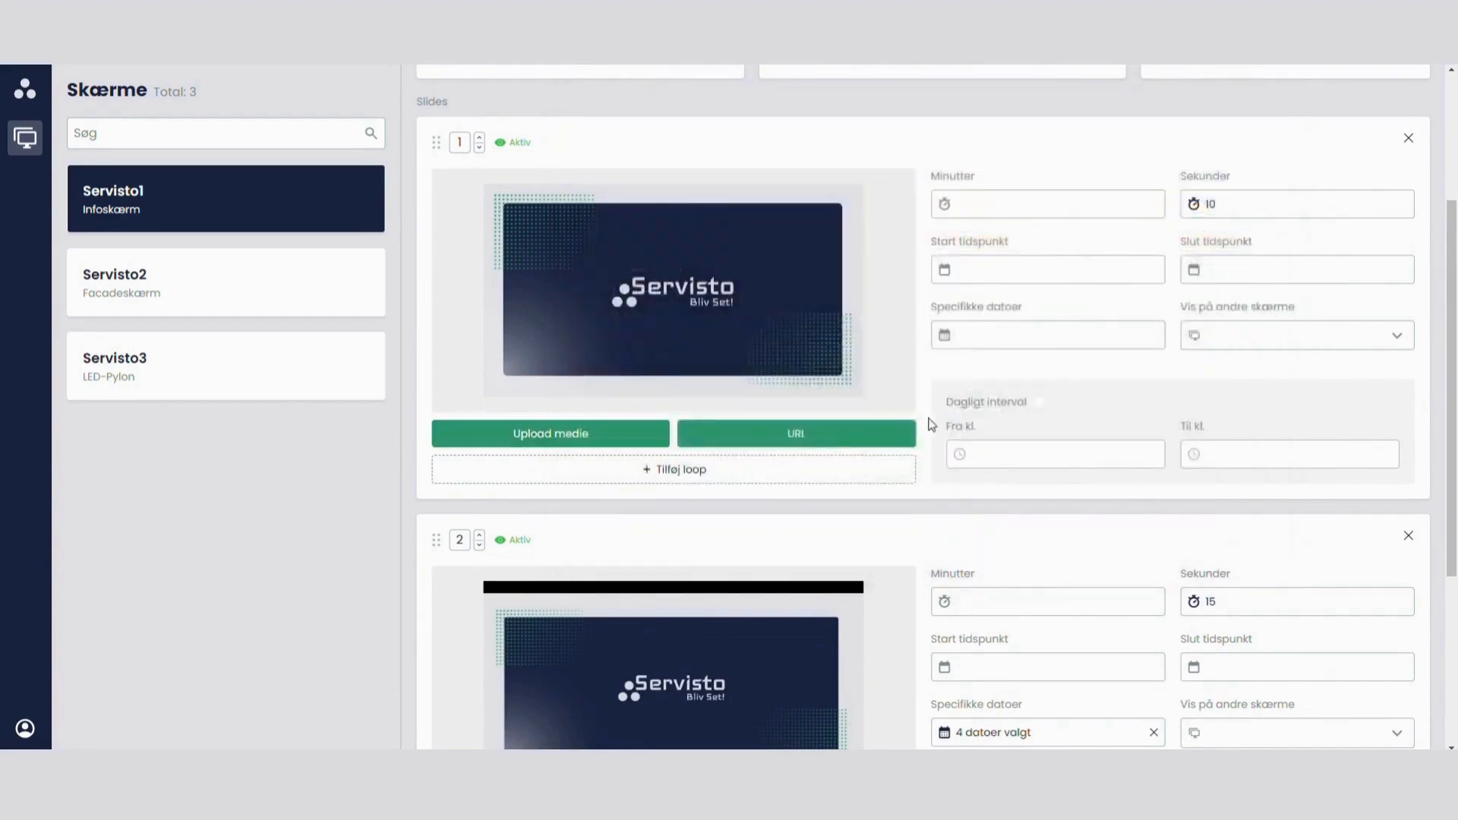
click(816, 440)
click(716, 478)
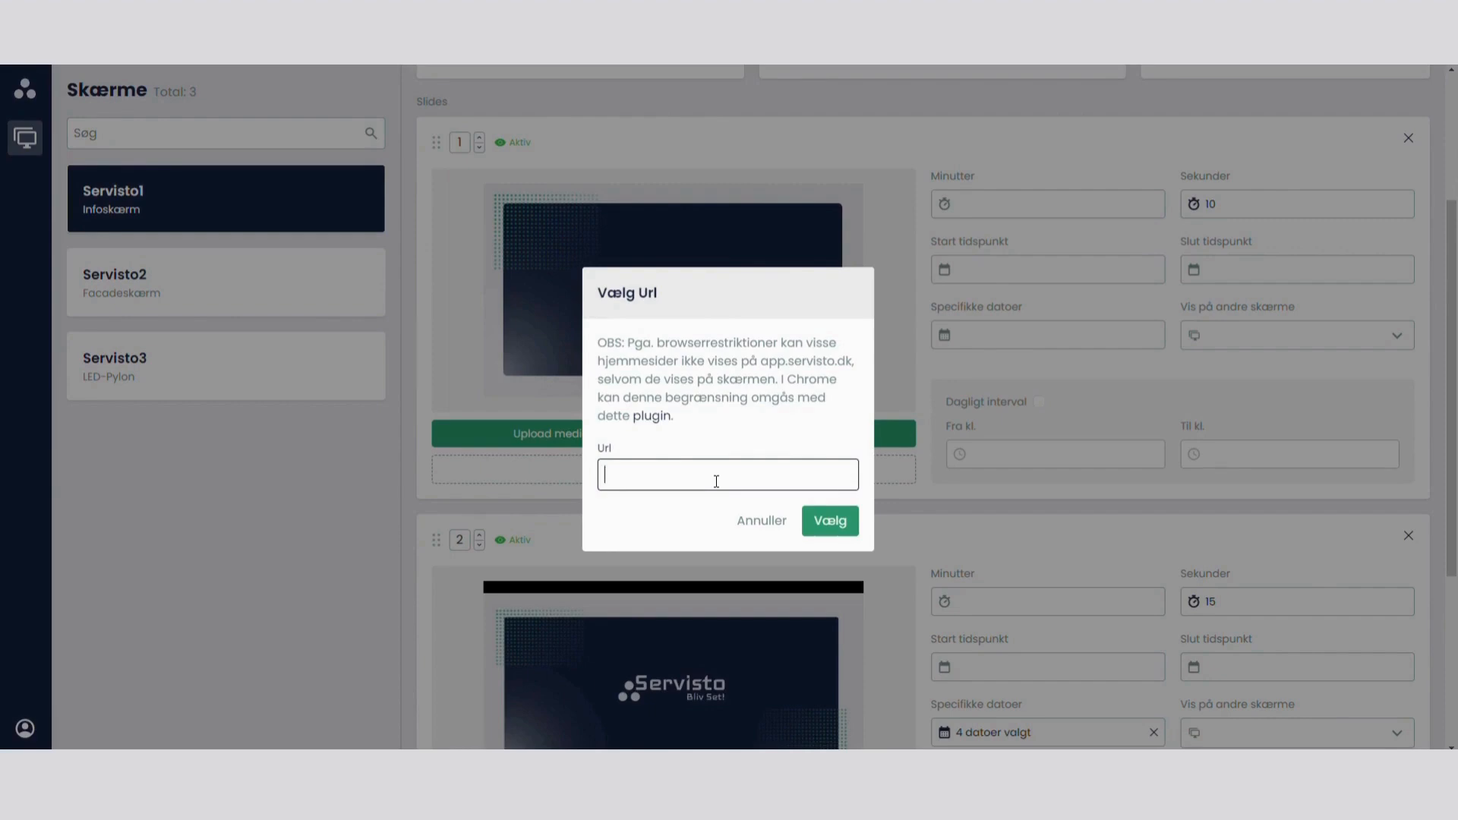
click(765, 521)
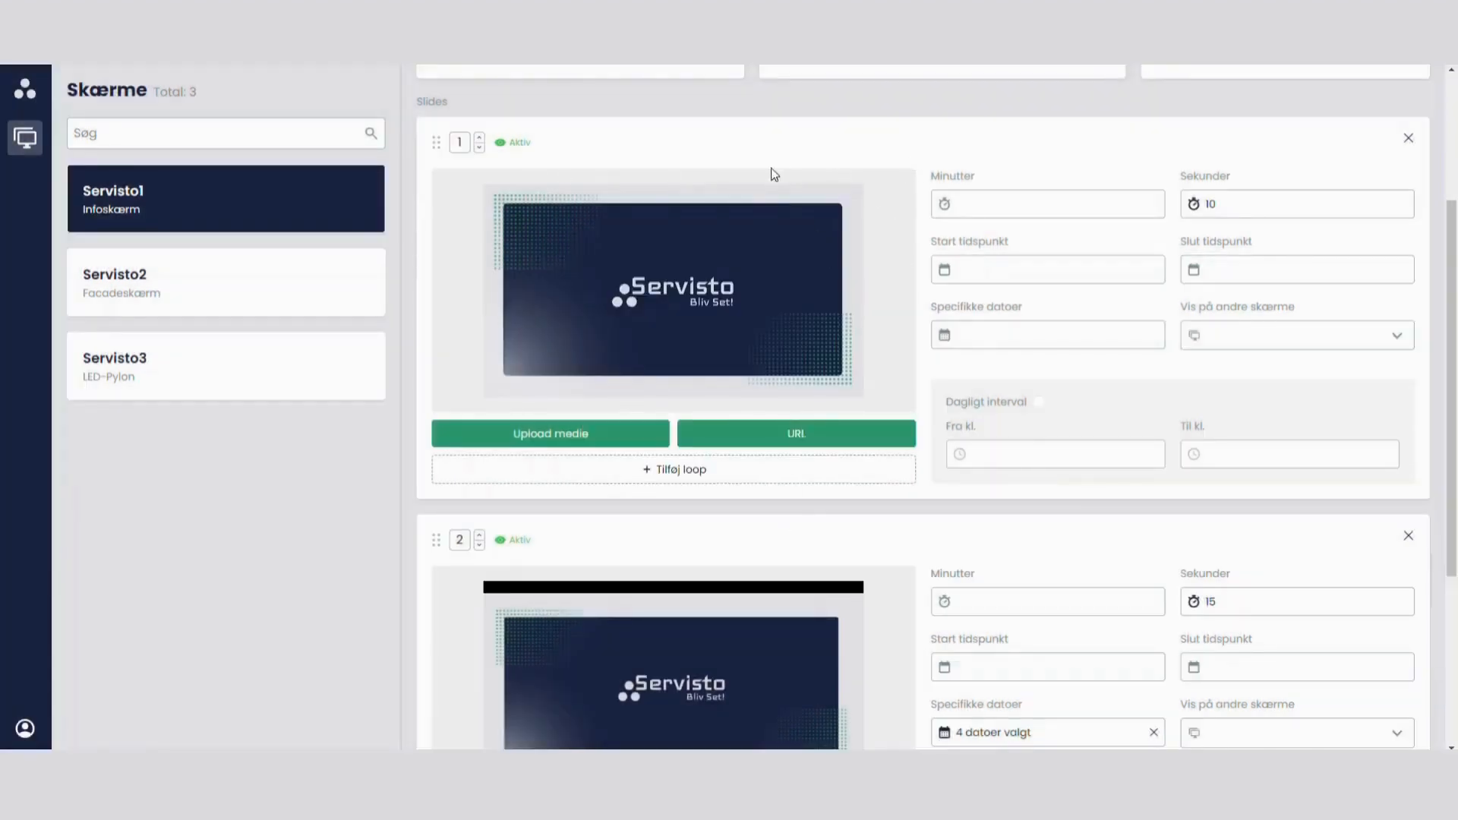
Step: Enable the RSS feed for Servisto1, keeping the prefilled dr.dk news link
scroll(944, 366, up, 2)
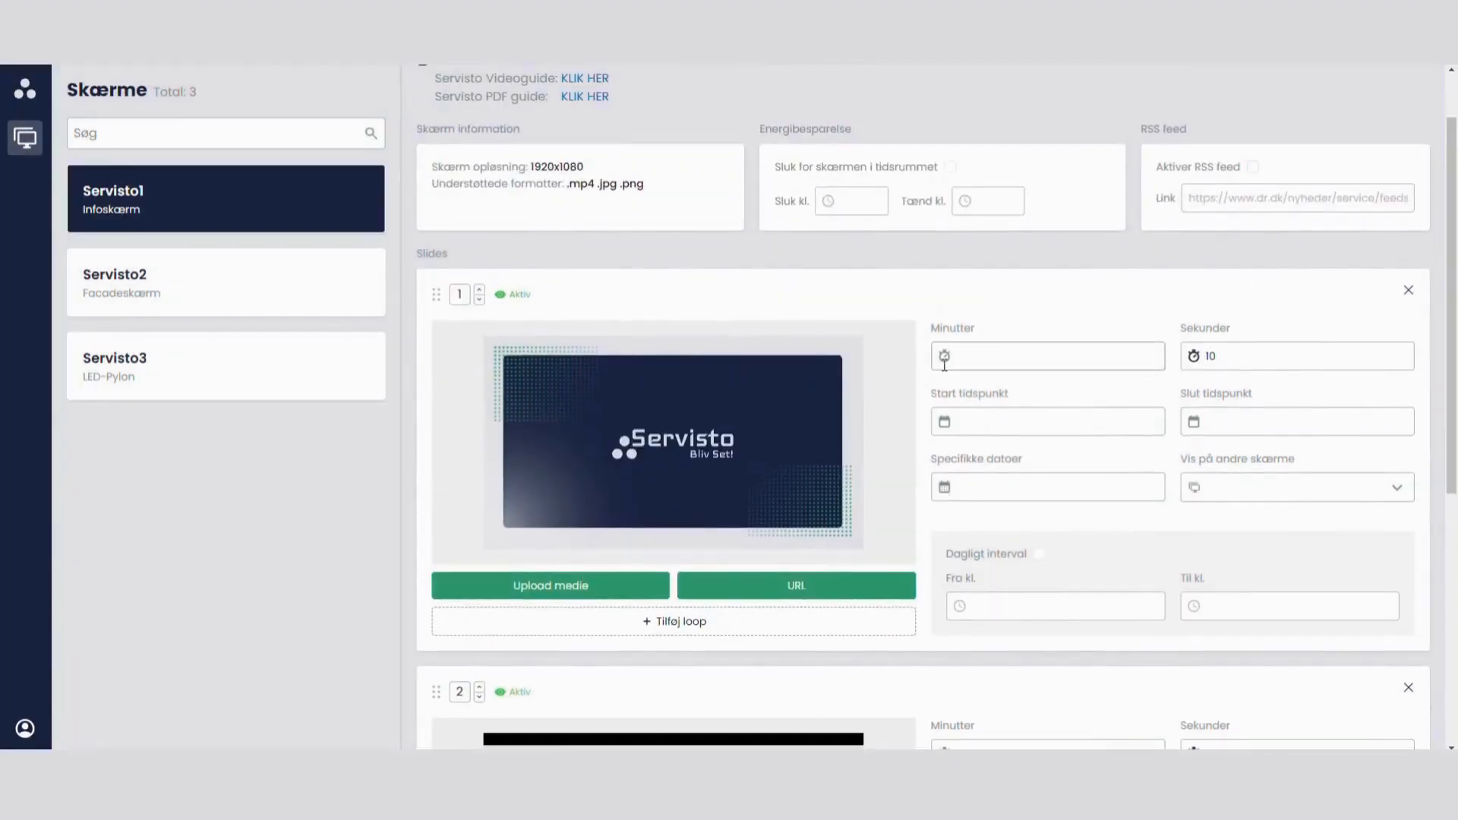
scroll(931, 403, down, 5)
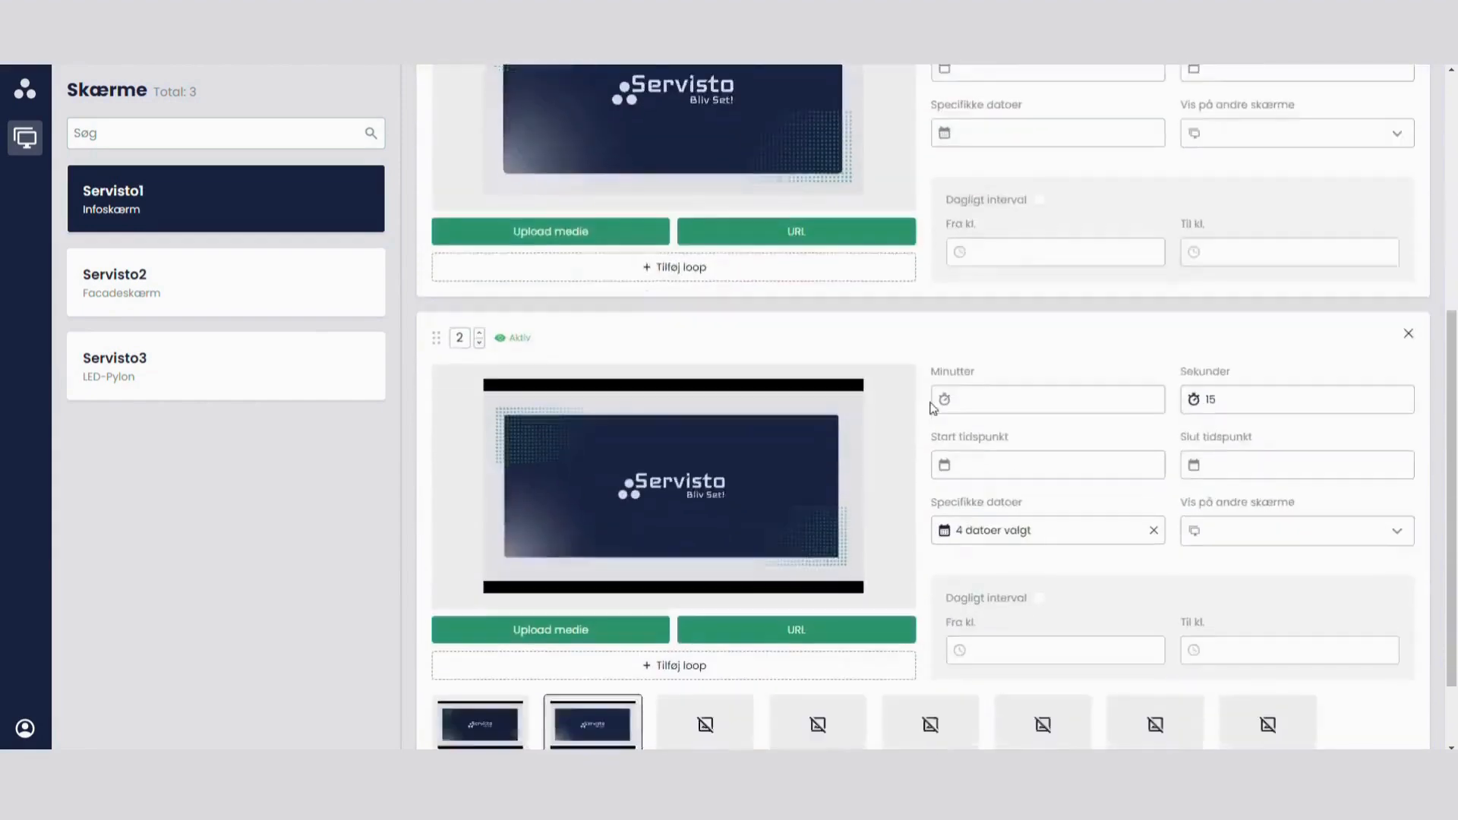
scroll(933, 408, down, 1)
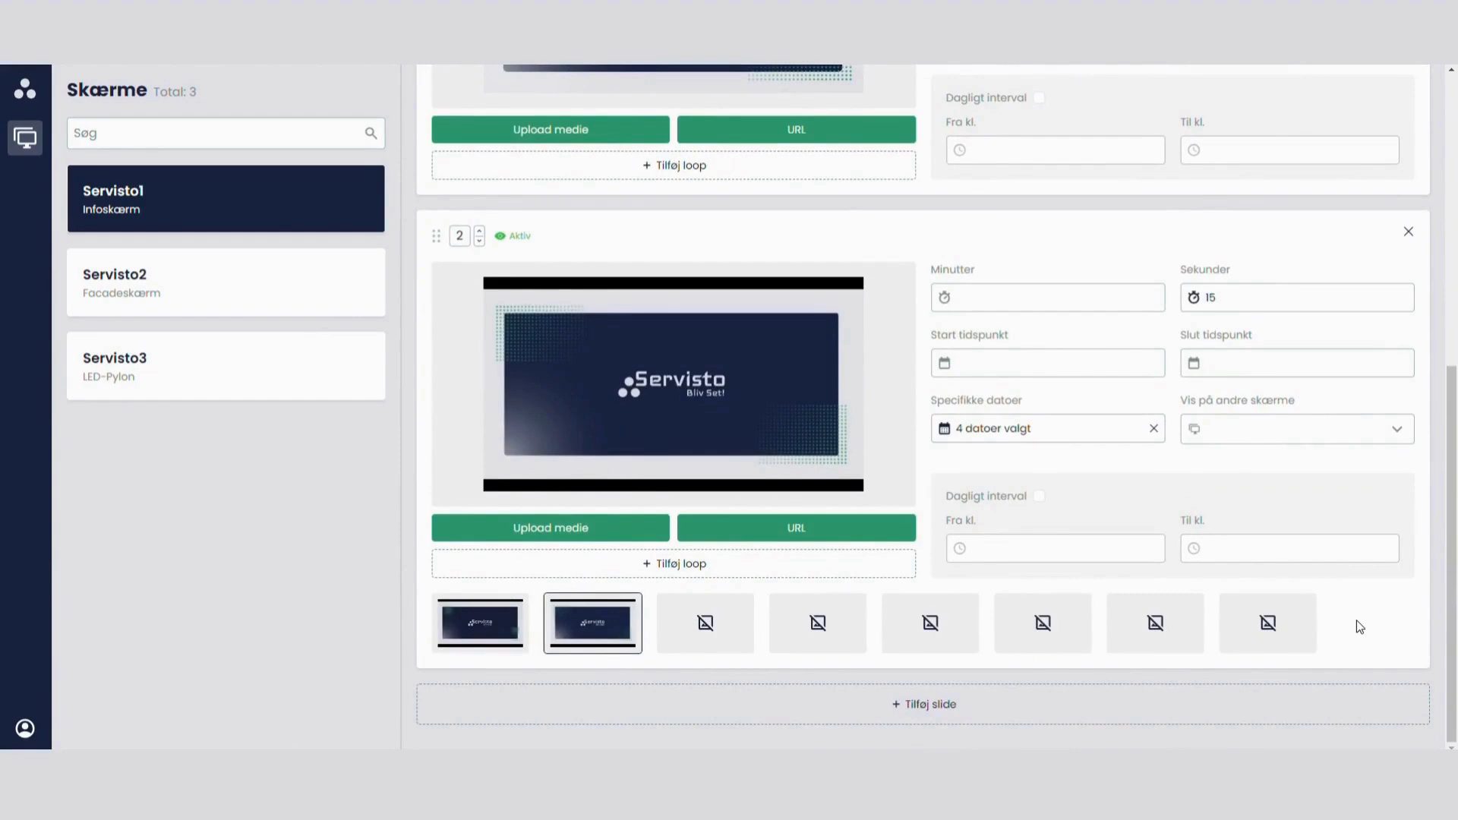
scroll(1359, 627, up, 1)
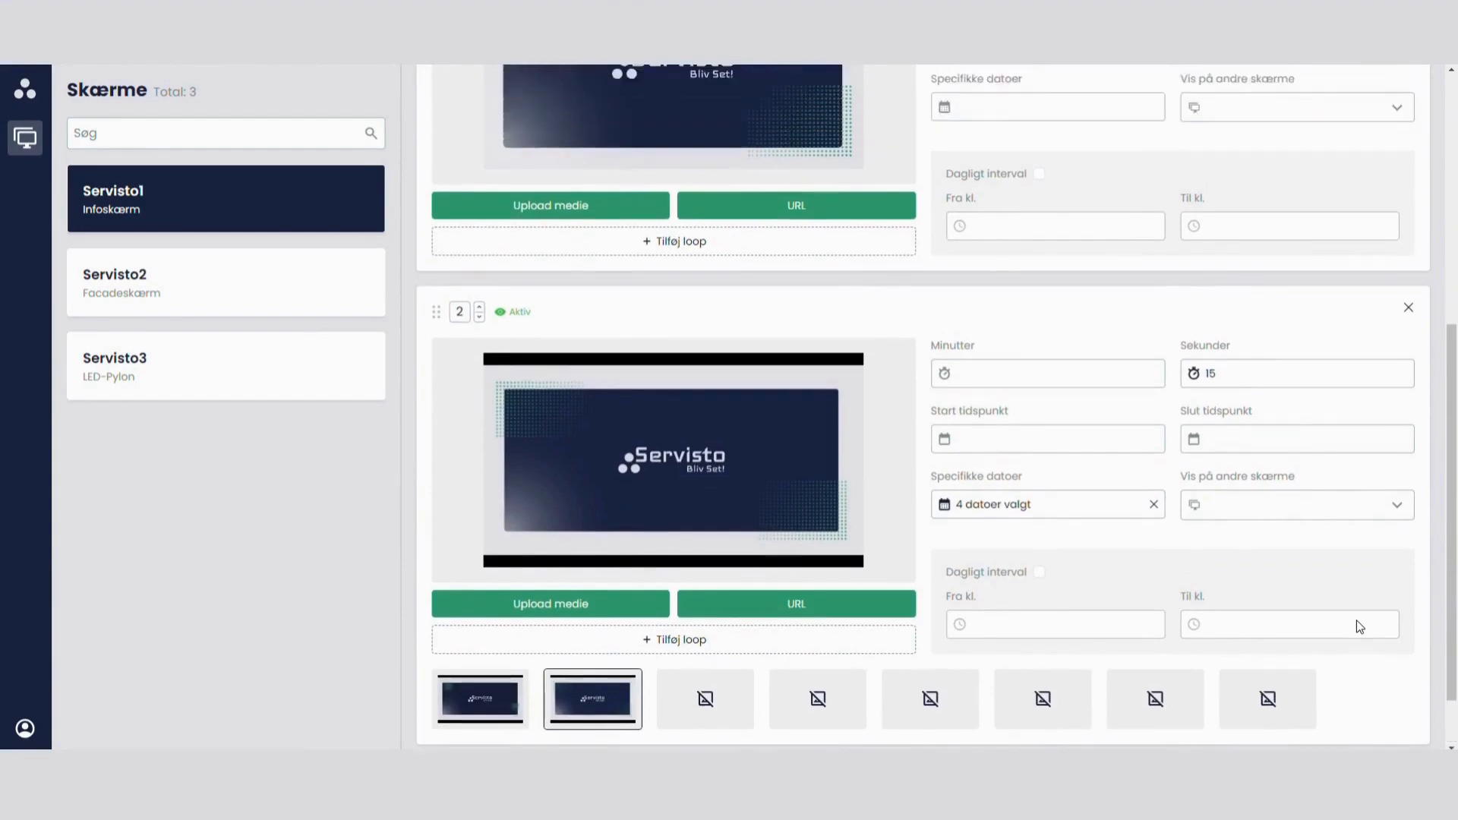
scroll(1359, 627, up, 5)
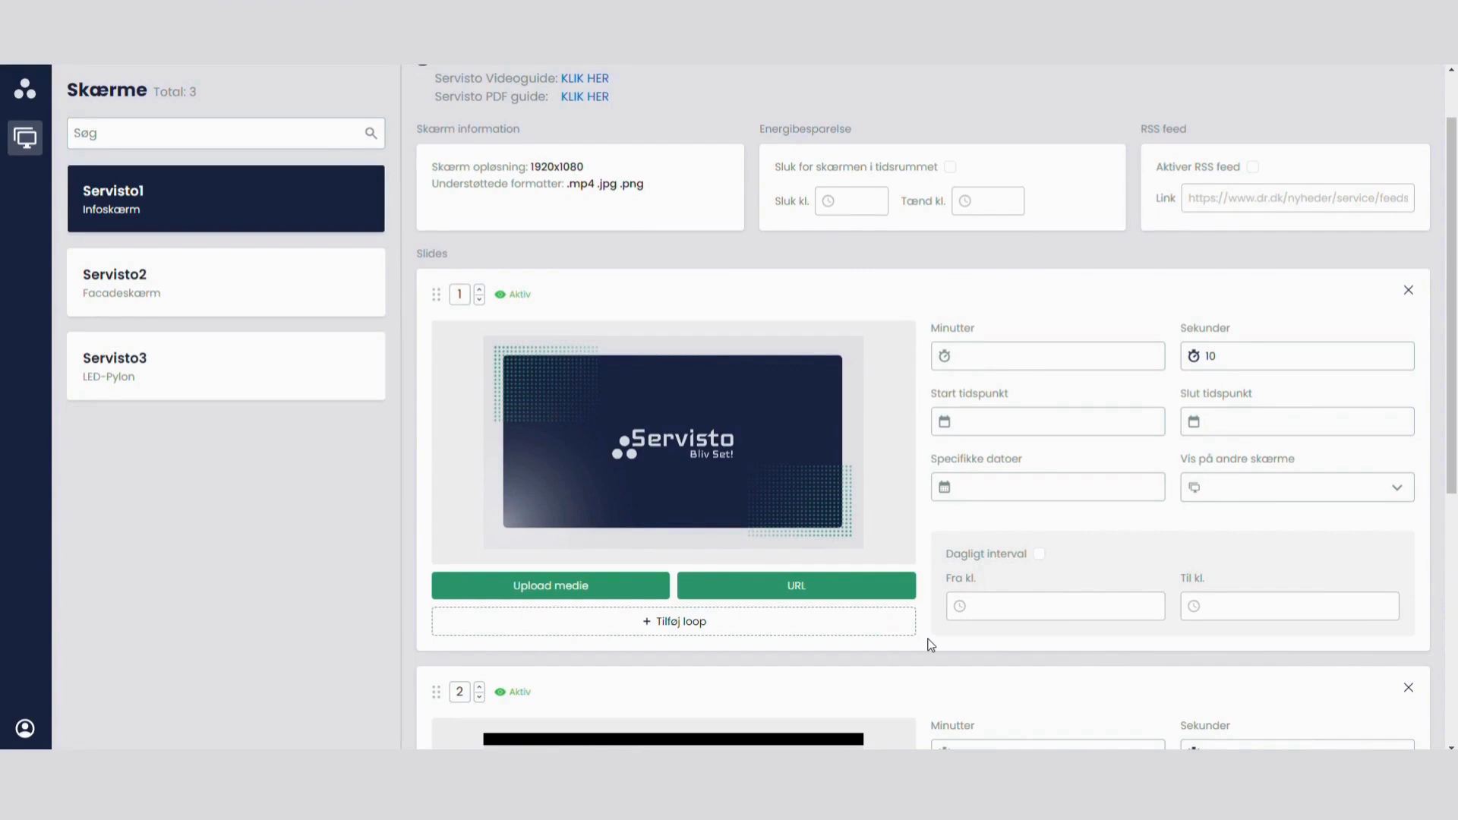
scroll(1181, 247, up, 1)
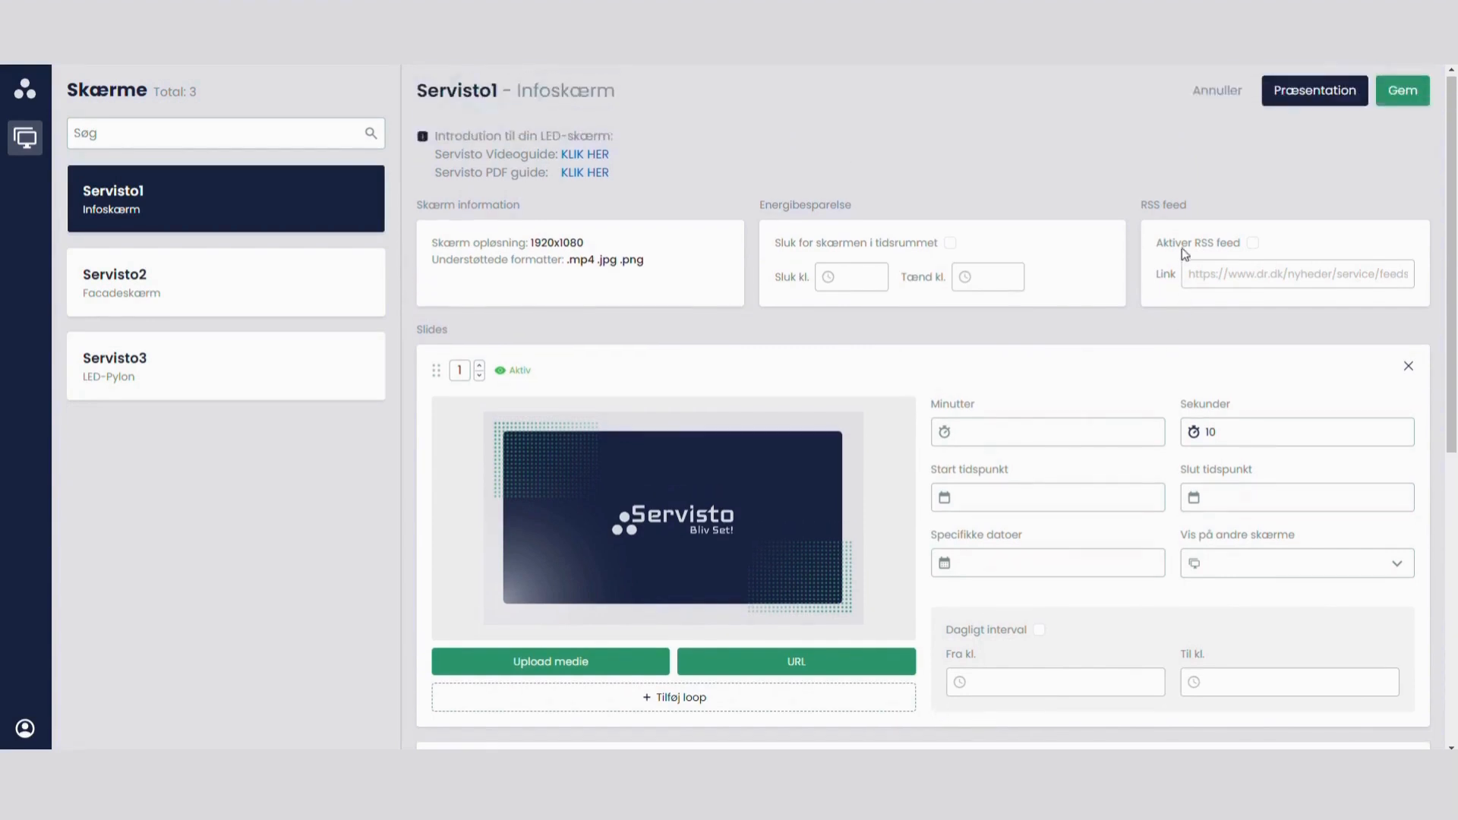
click(1254, 243)
Step: Delete slide 2 from Servisto1 and save the changes
scroll(1071, 361, down, 6)
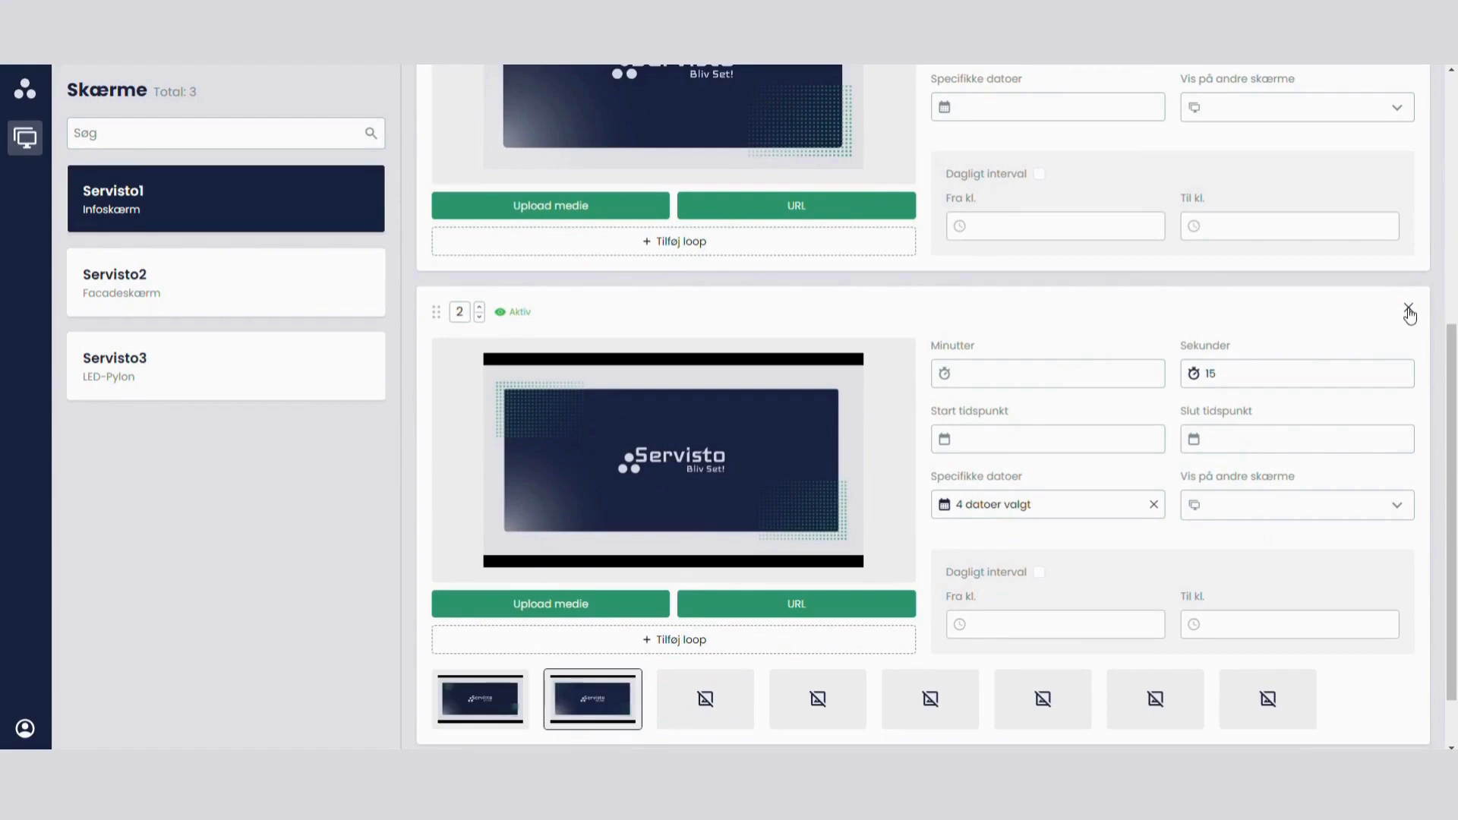
click(1409, 311)
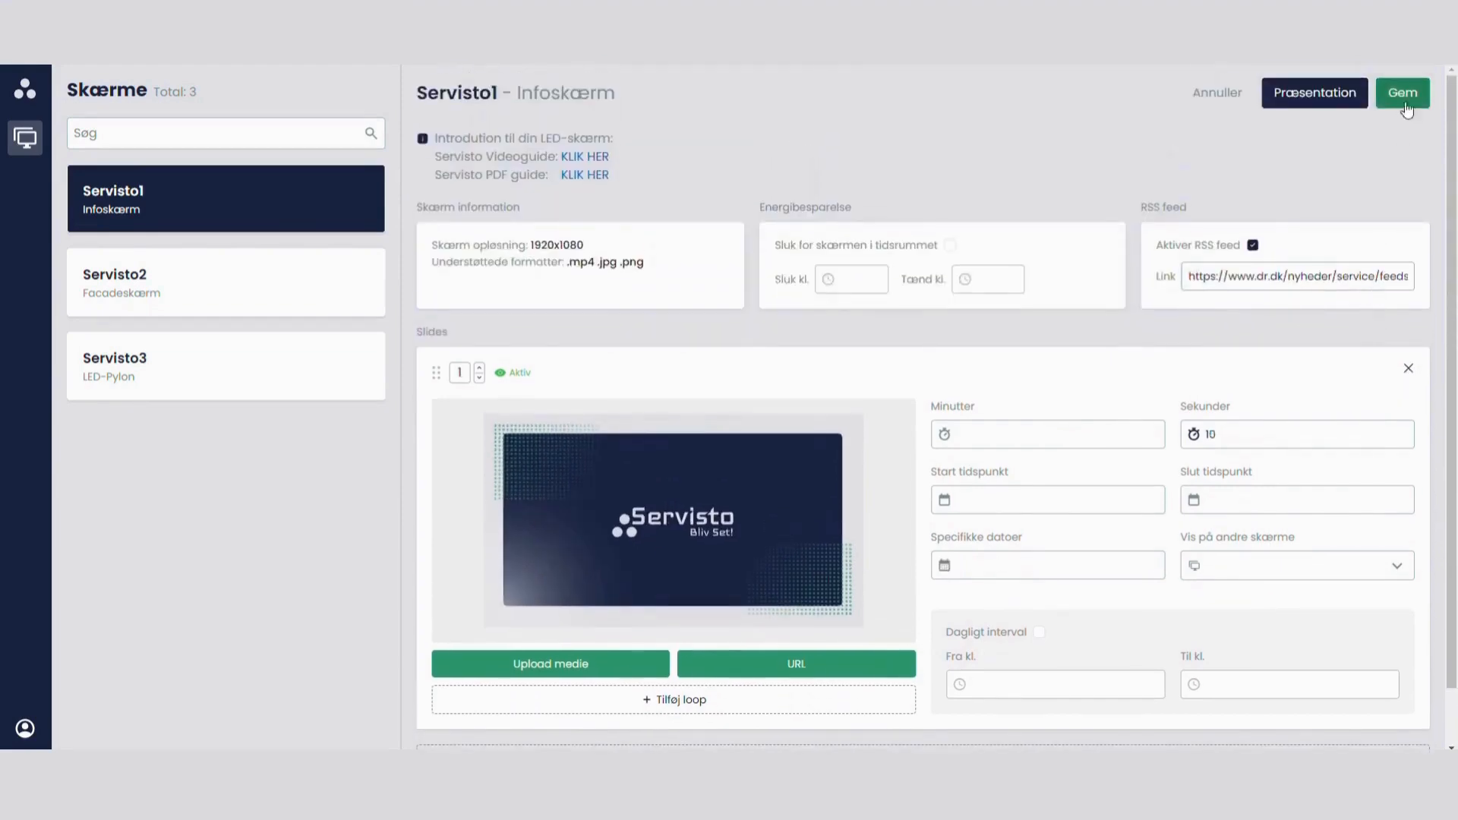
click(1407, 109)
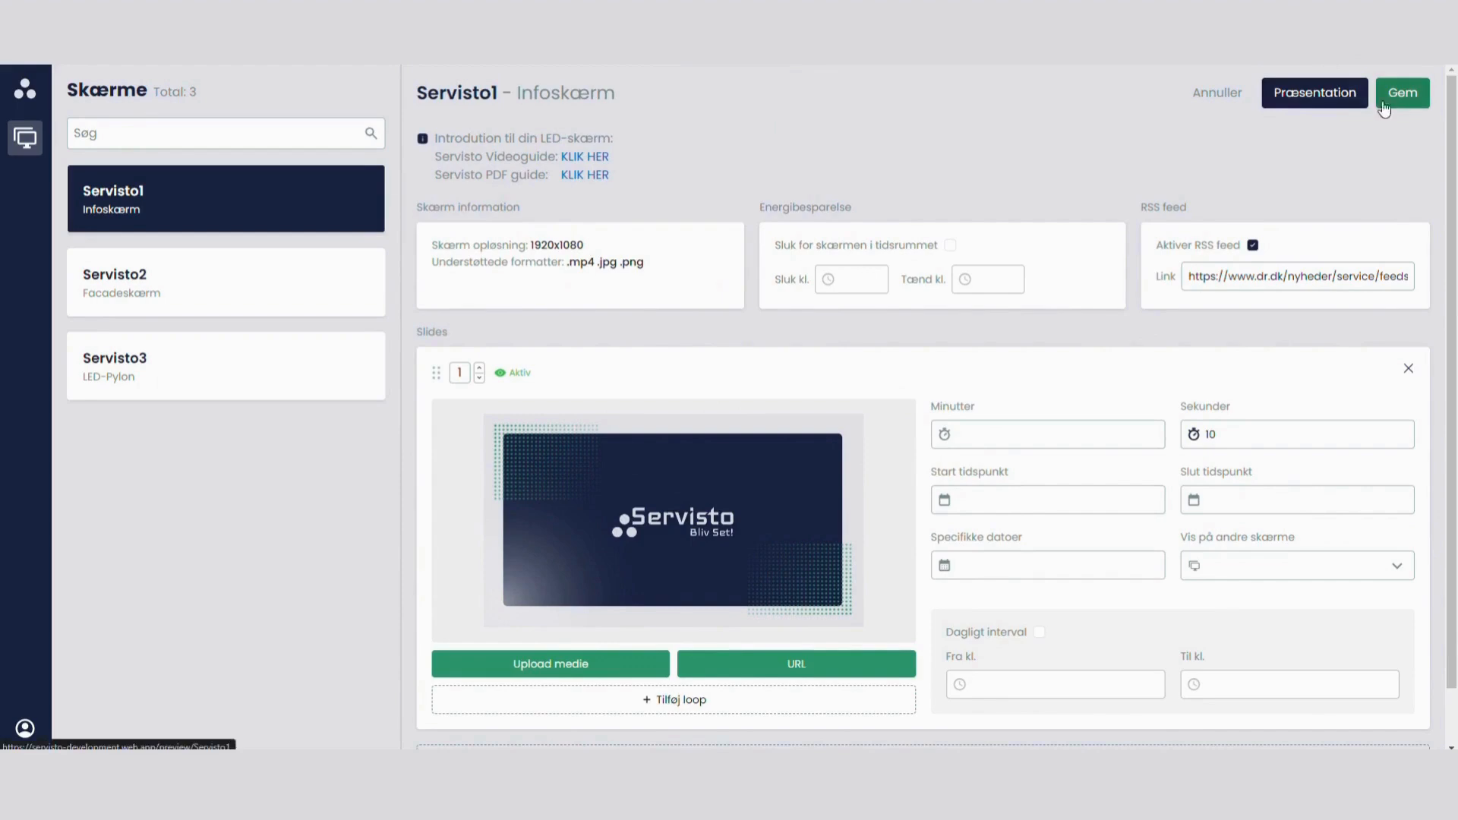
Step: Open the Servisto1 presentation and examine how the slide and the RSS news ticker are displayed
click(1308, 94)
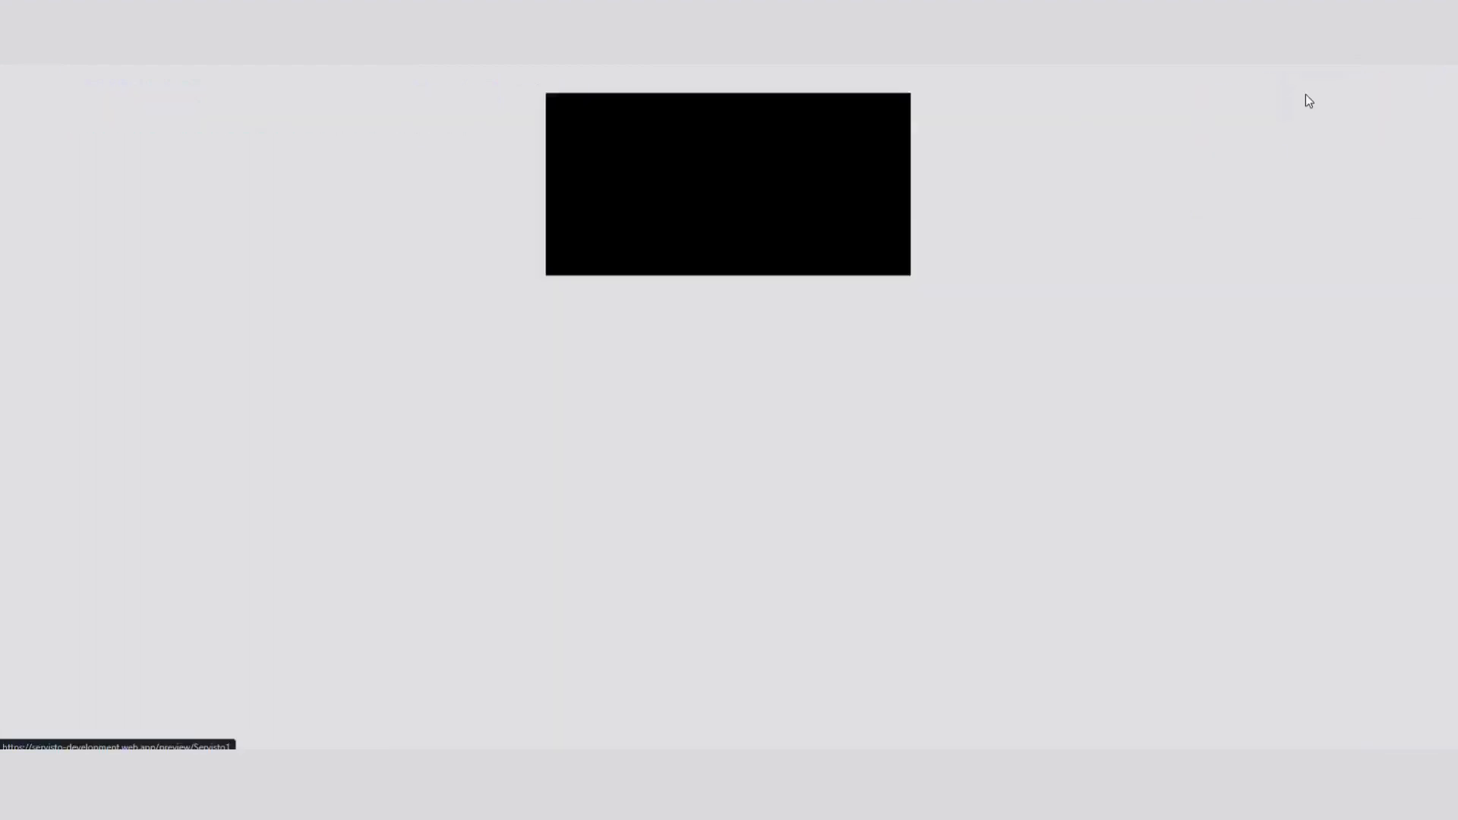
scroll(1145, 220, down, 2)
scroll(1145, 221, down, 1)
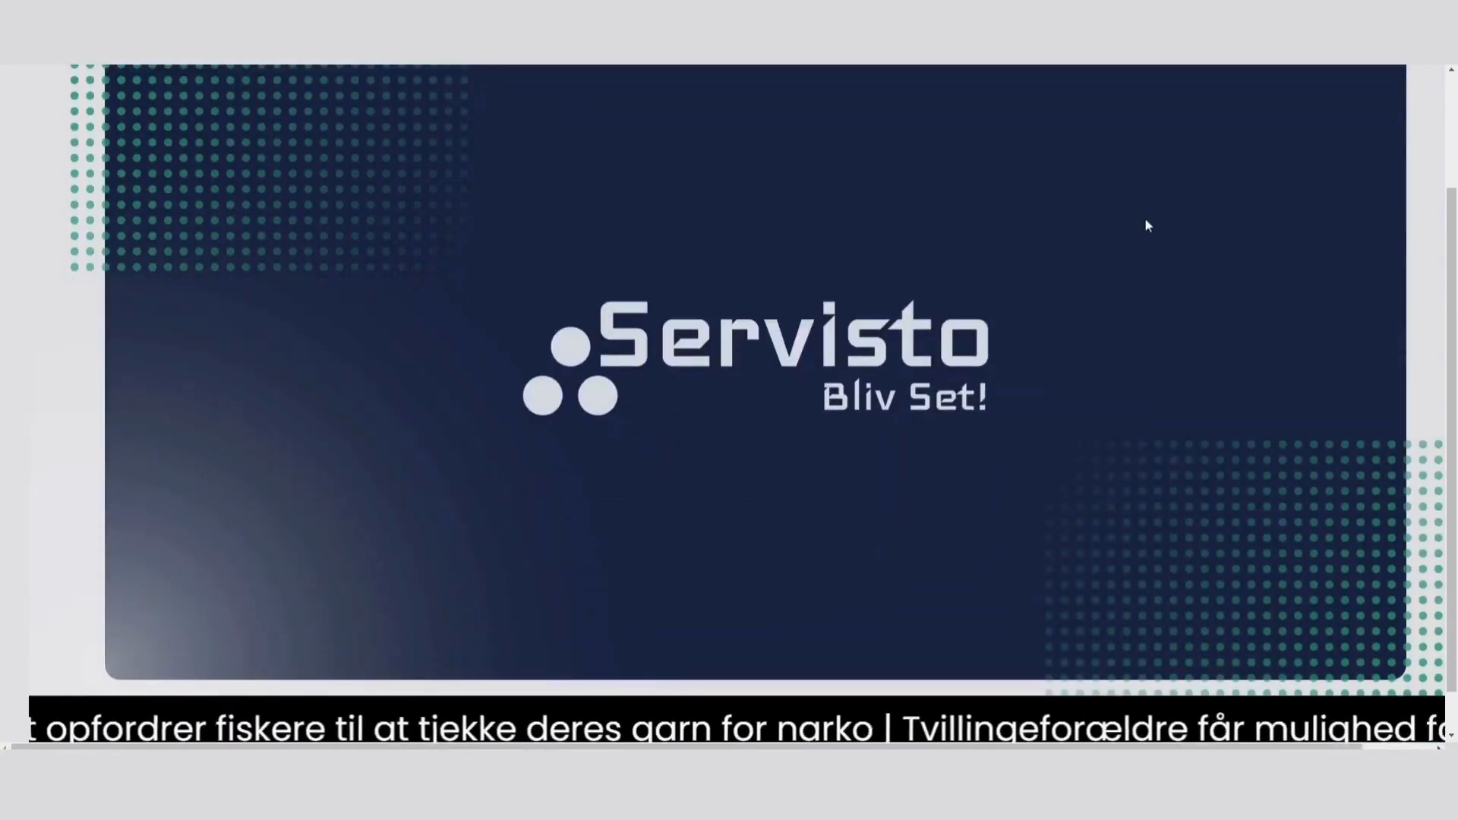
scroll(1146, 220, up, 3)
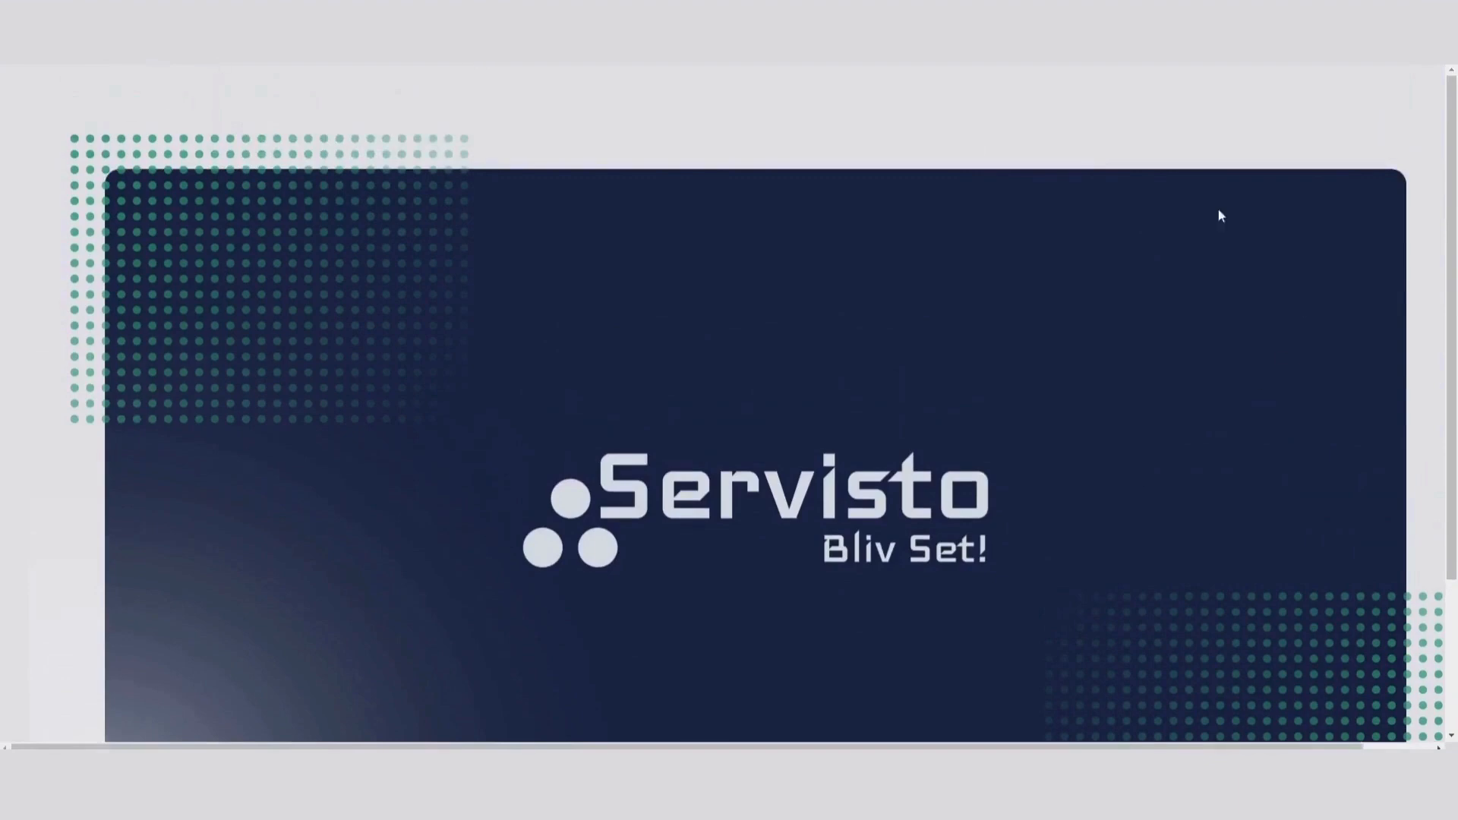
scroll(458, 257, down, 4)
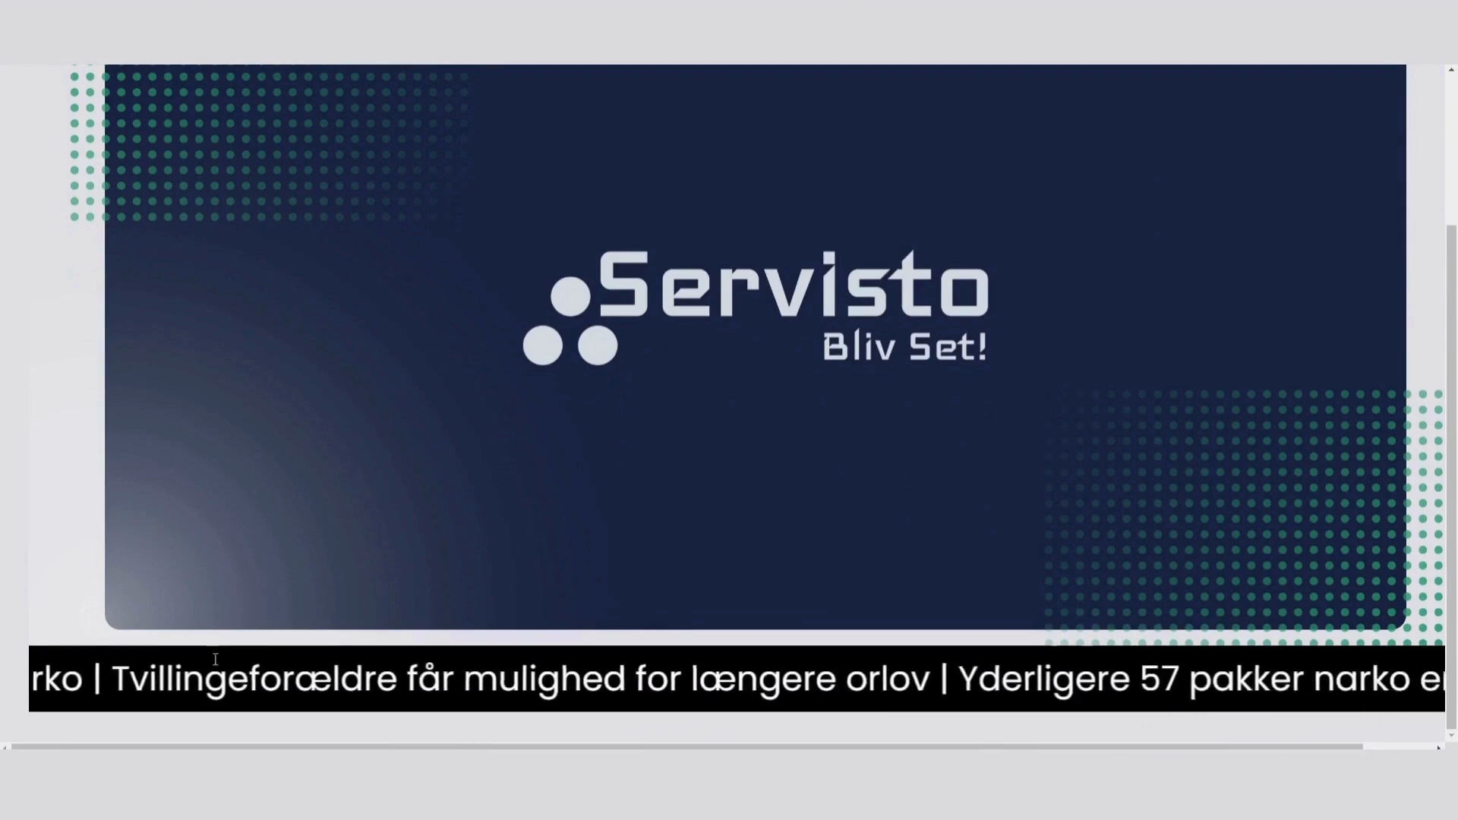
scroll(1148, 651, up, 4)
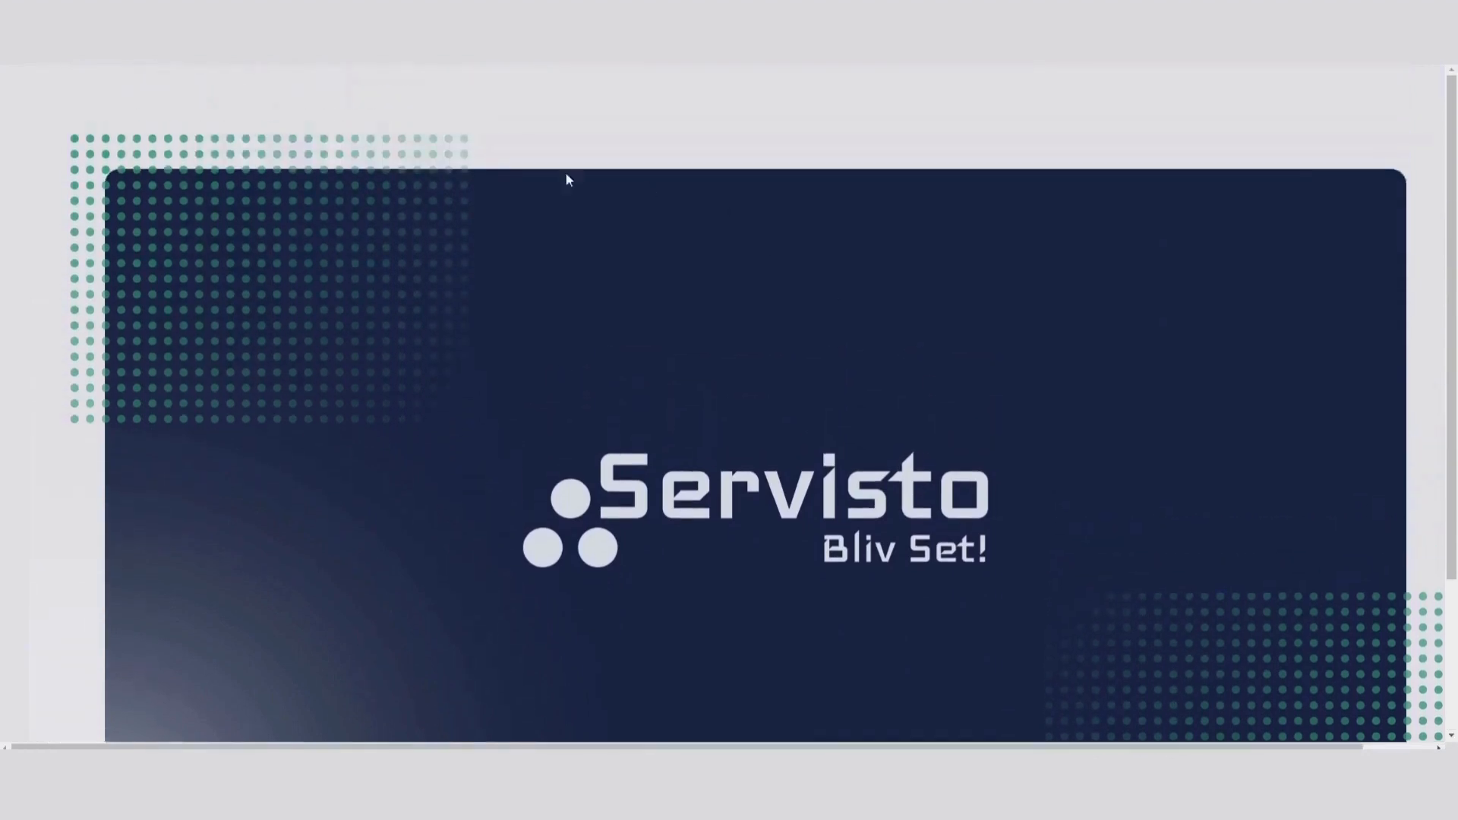
scroll(52, 527, down, 4)
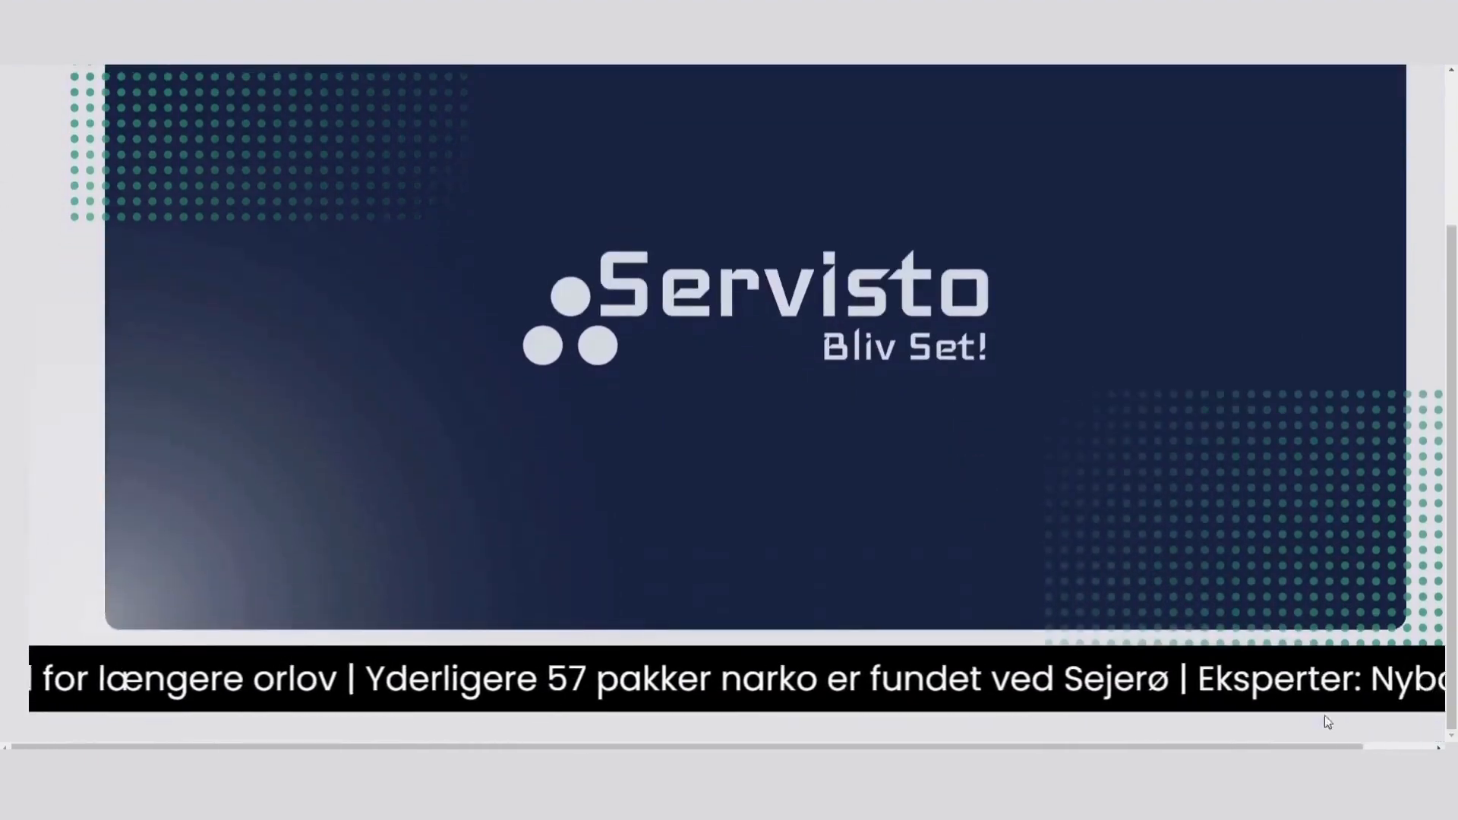
drag(1455, 713, 1455, 599)
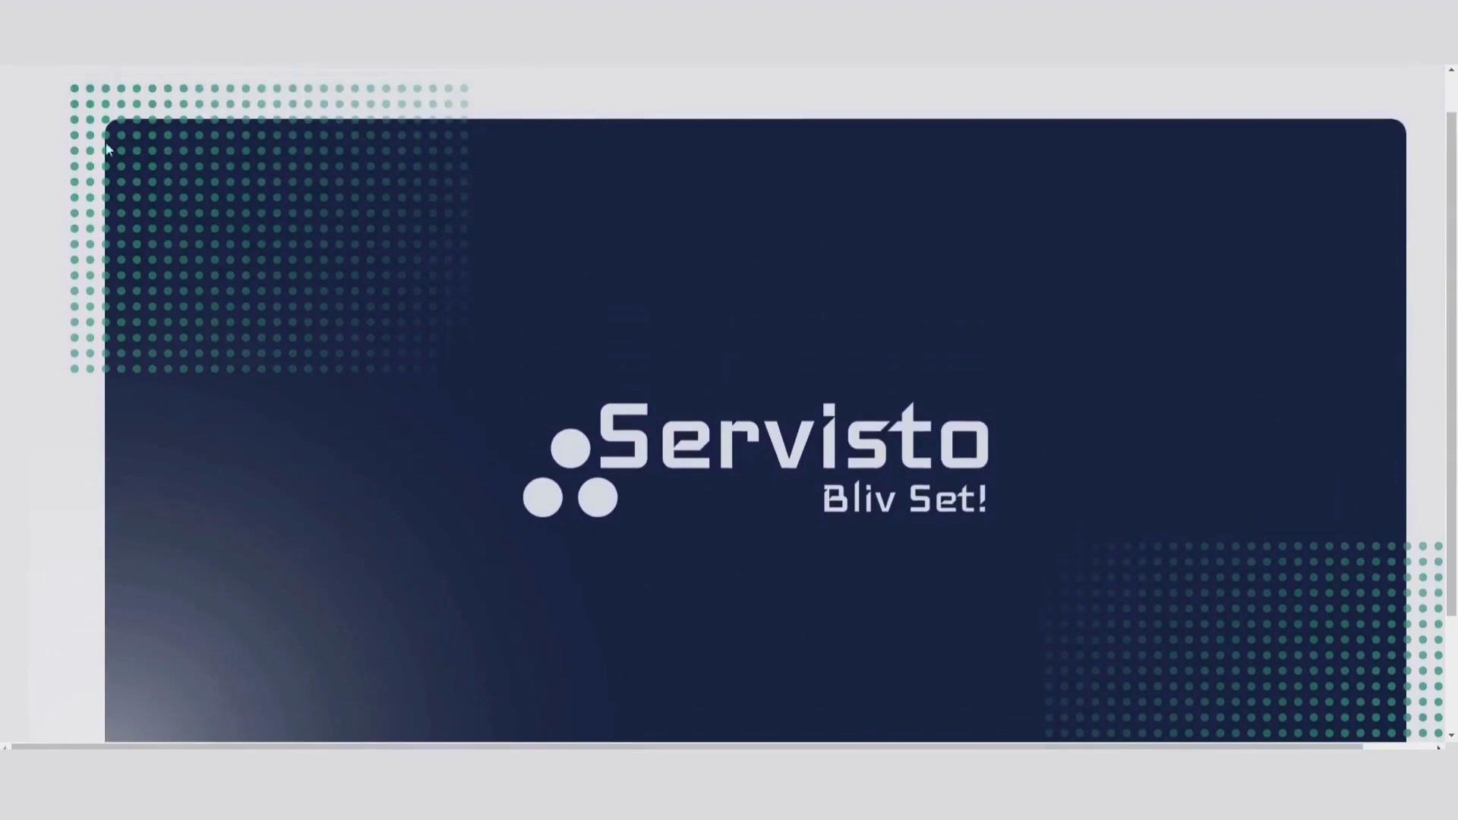
scroll(82, 319, down, 1)
scroll(81, 318, down, 3)
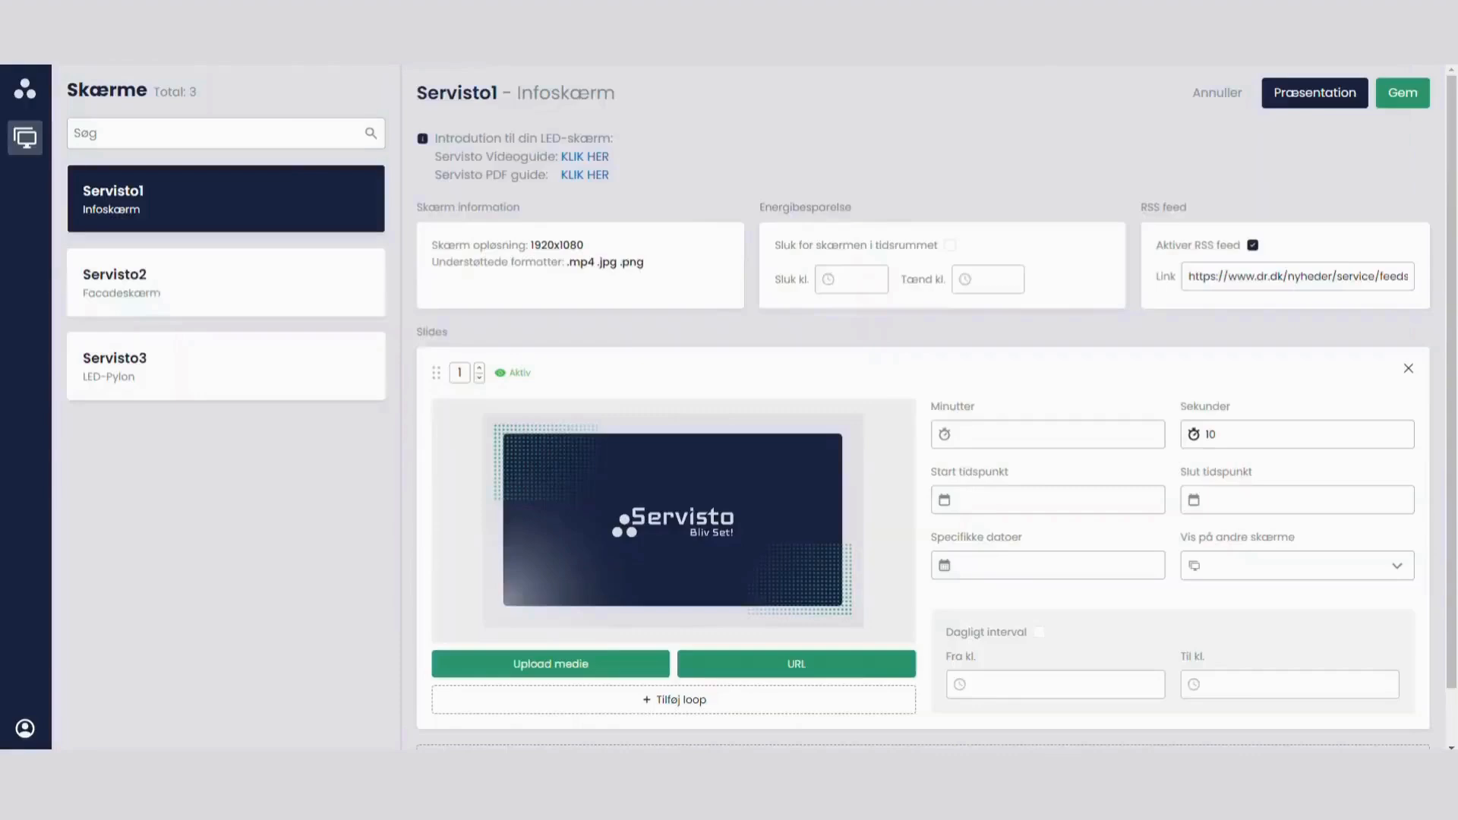
Step: Return to the Servisto1 settings, turn off the RSS feed and add an empty loop item to slide 1
click(1253, 245)
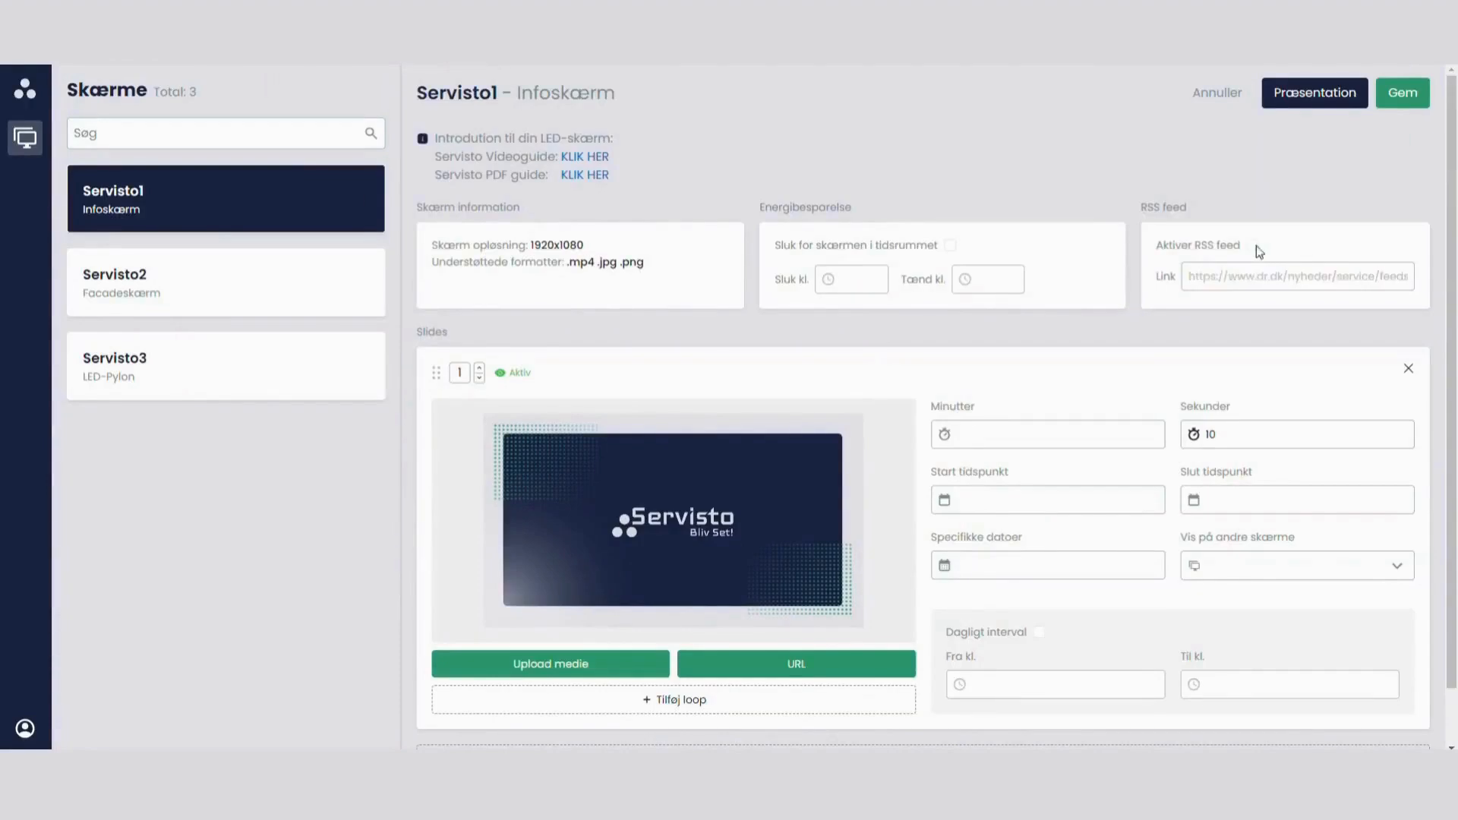
scroll(1126, 364, down, 1)
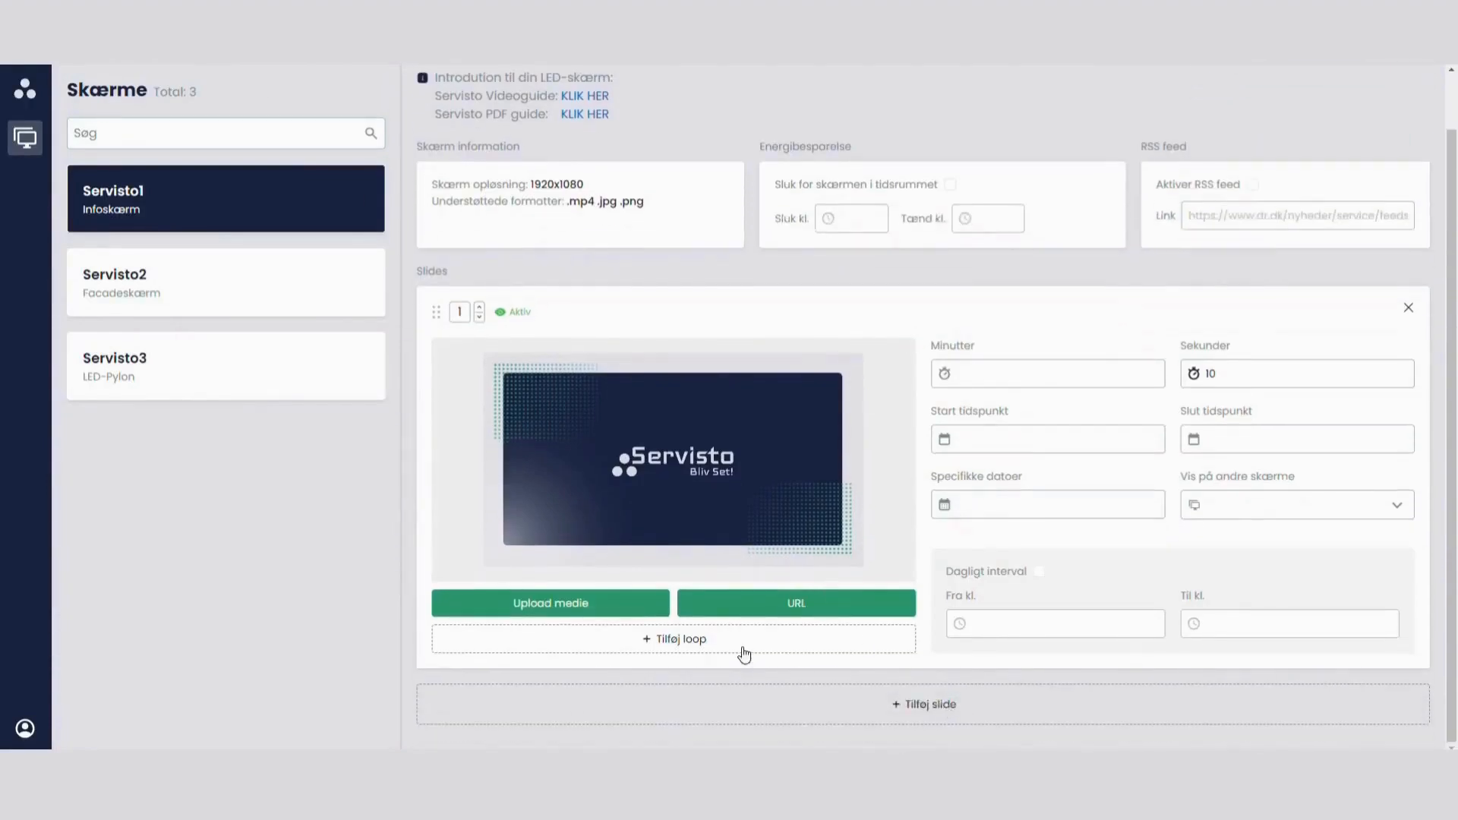
click(744, 642)
scroll(754, 620, down, 1)
Step: Upload the "Facadeskærm video" file to slide 1's empty loop item
click(598, 603)
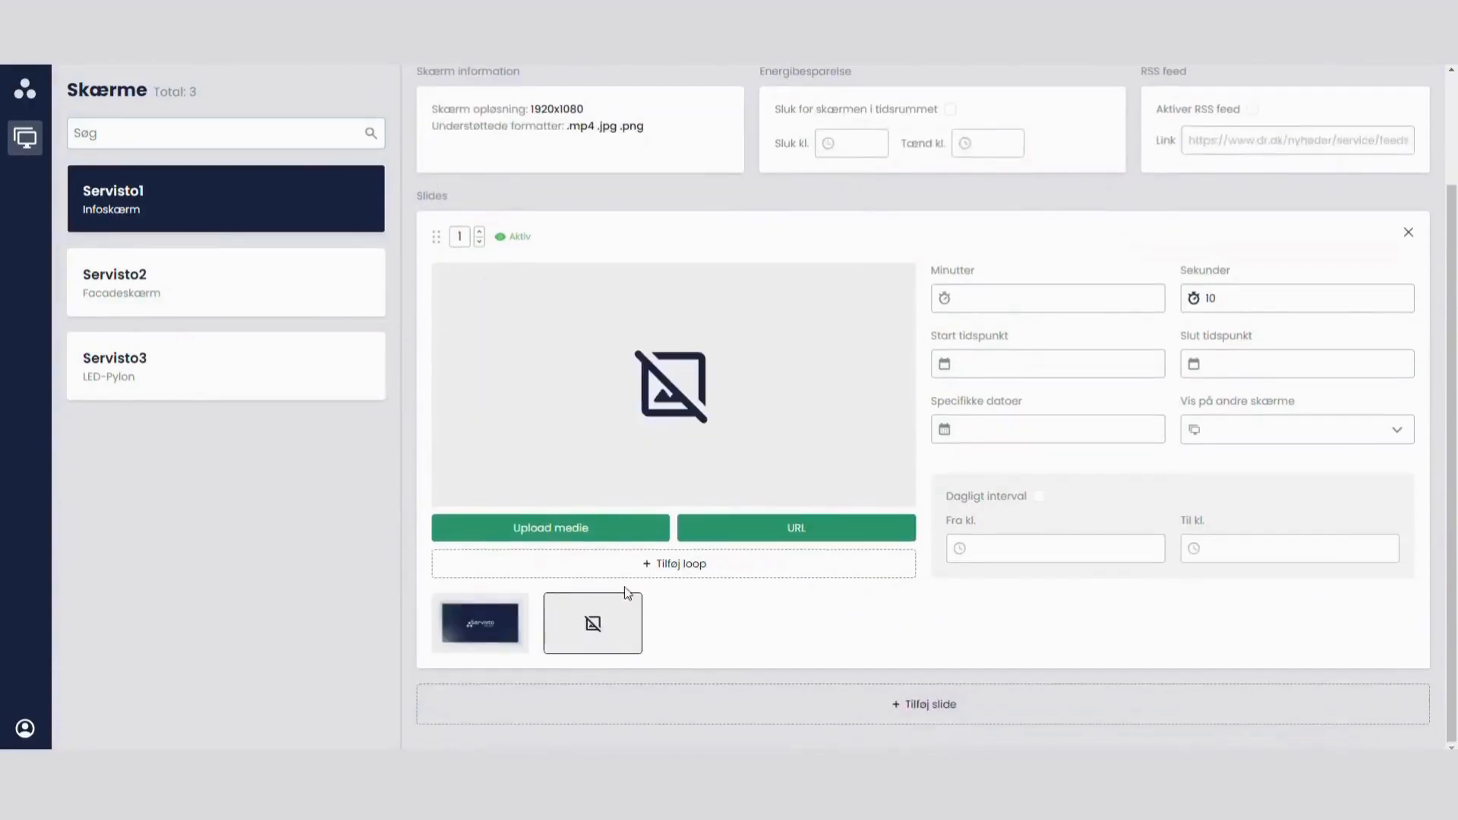
click(596, 532)
double_click(1155, 372)
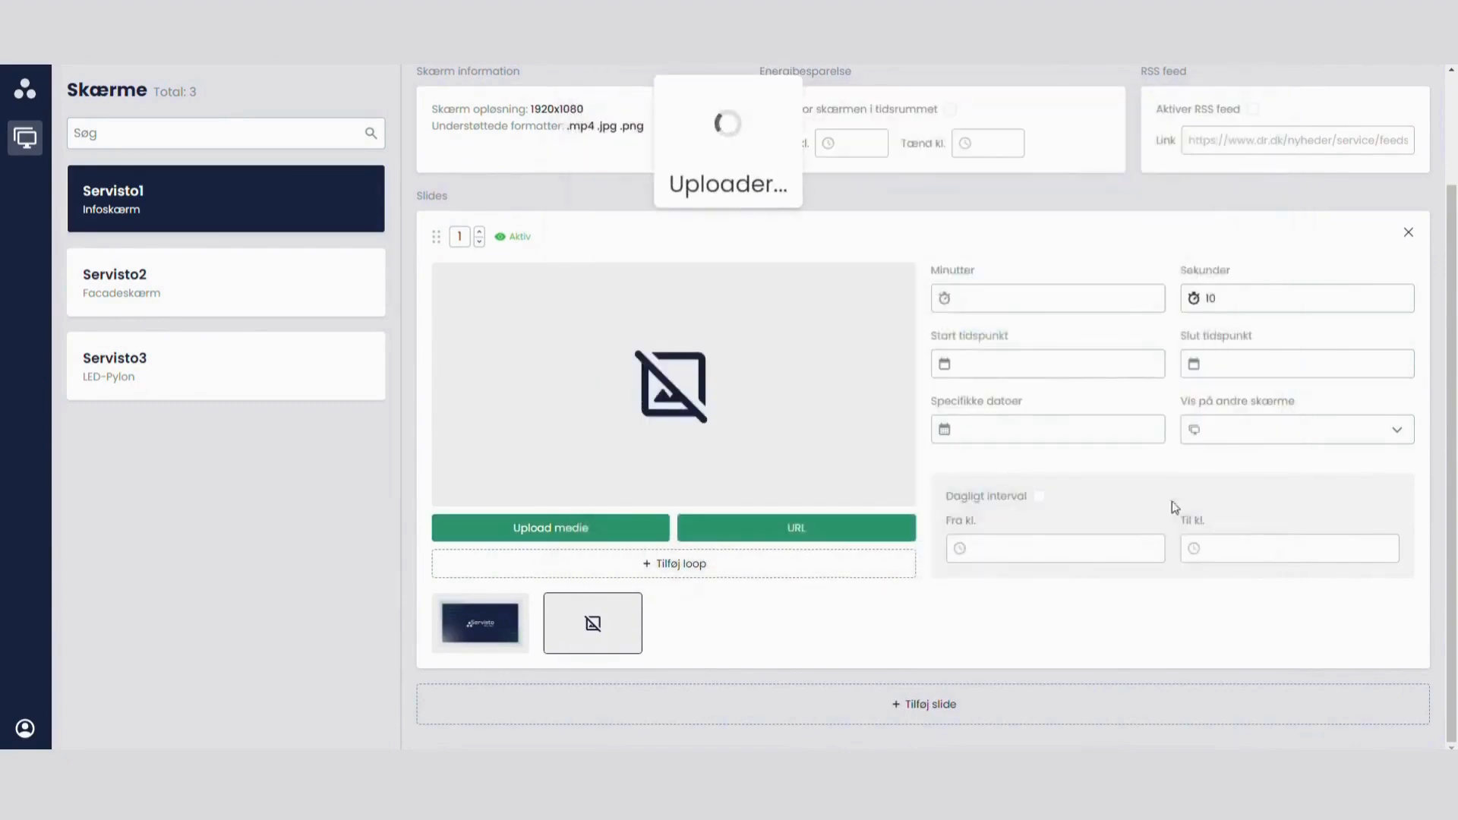
Step: Set slide 1's duration to 4 seconds
click(1274, 294)
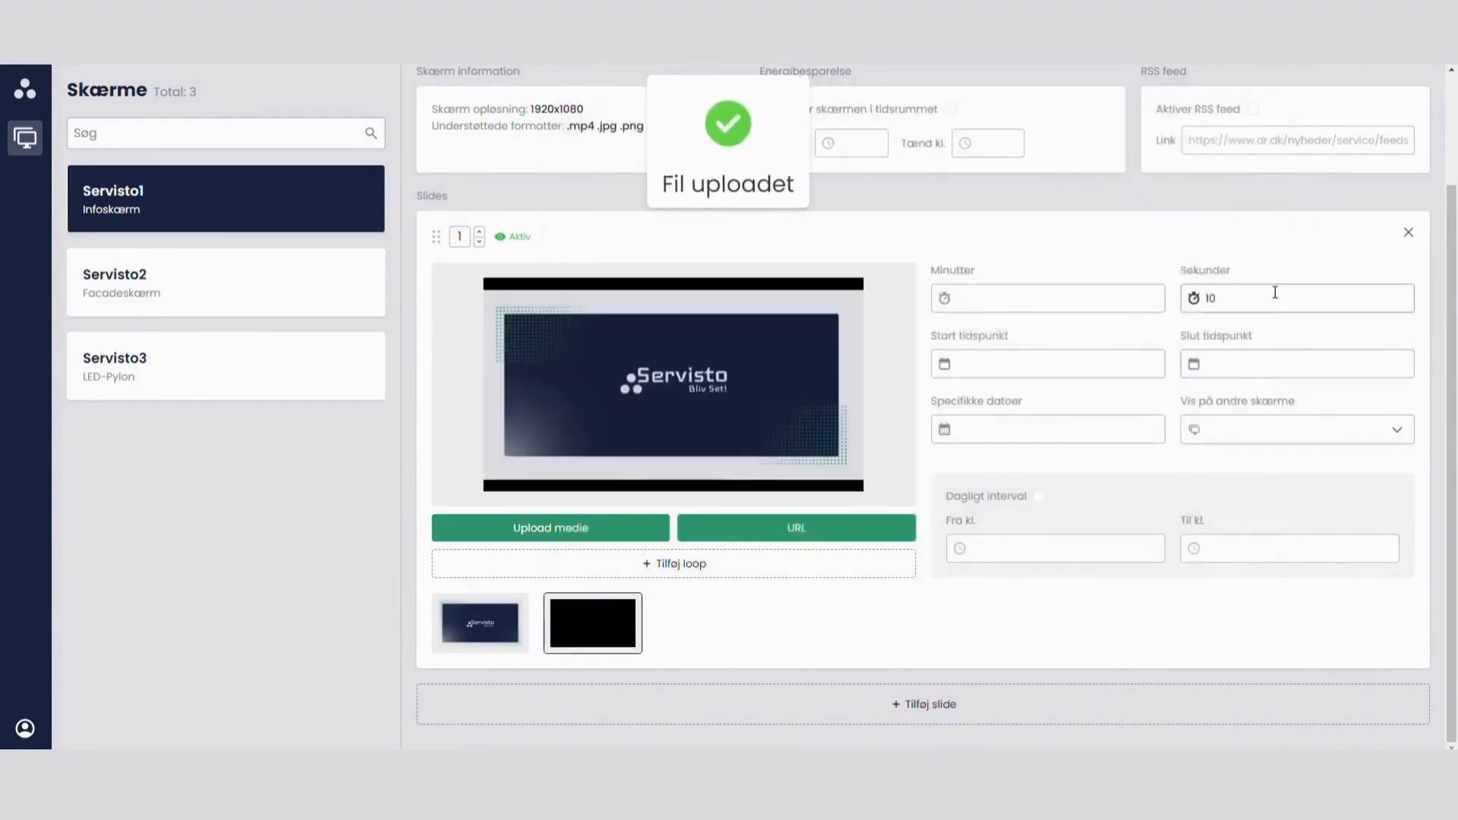
key(BackSpace)
key(BackSpace)
text(4)
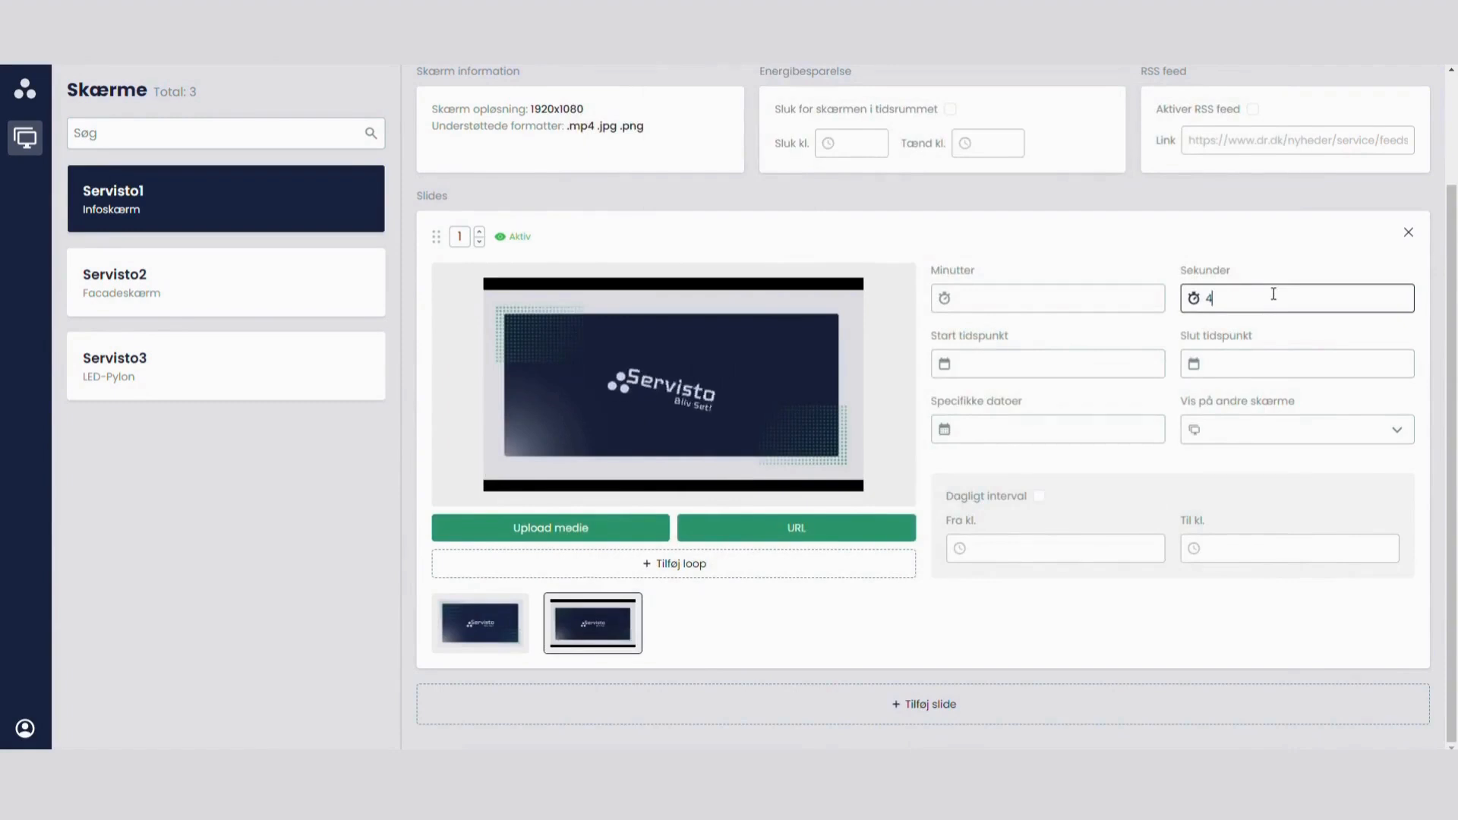
Step: Save the changes to Servisto1 and open its presentation to view the looped media
scroll(1011, 510, up, 3)
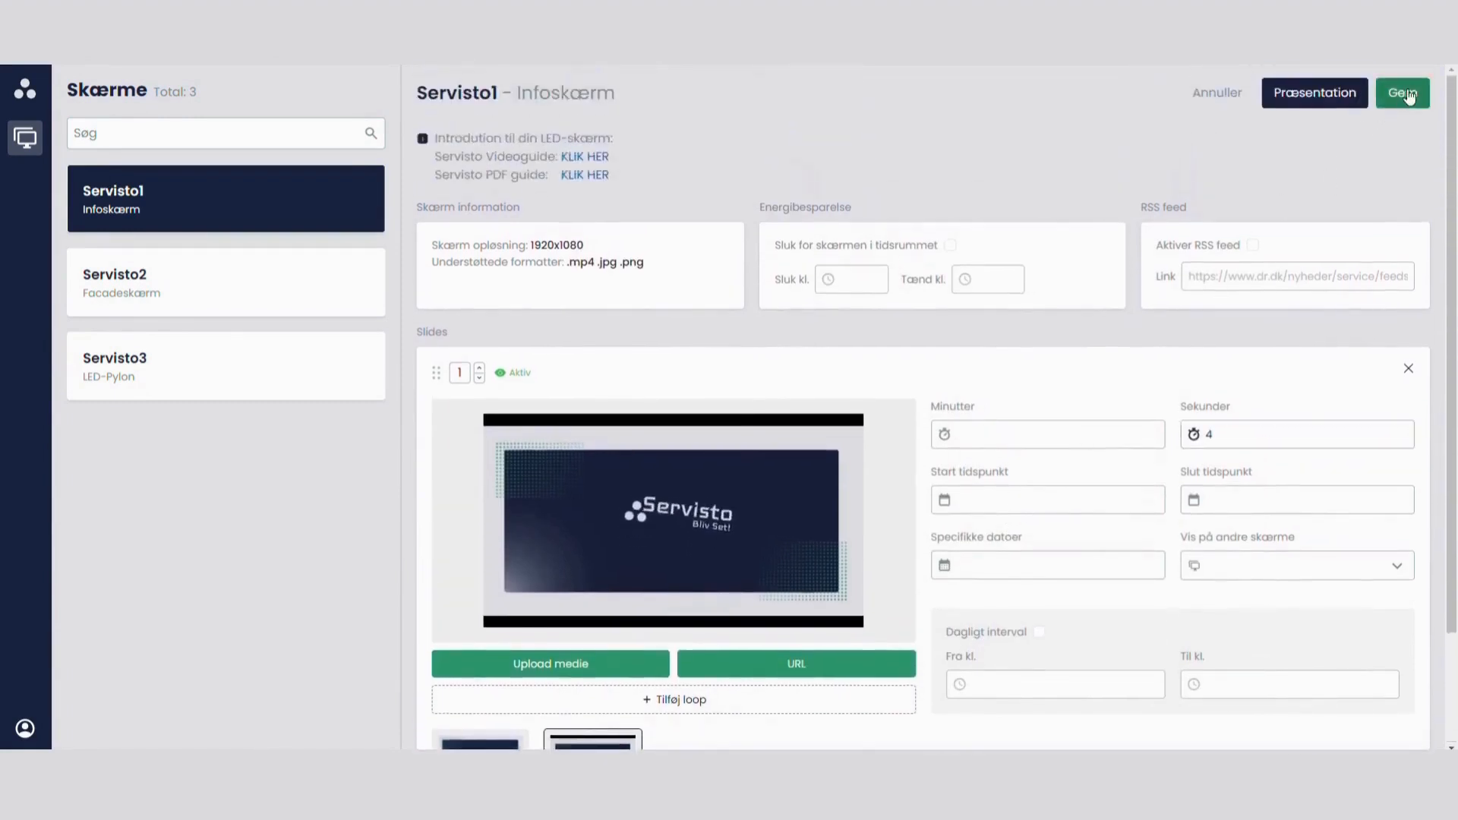
click(1382, 101)
click(1312, 93)
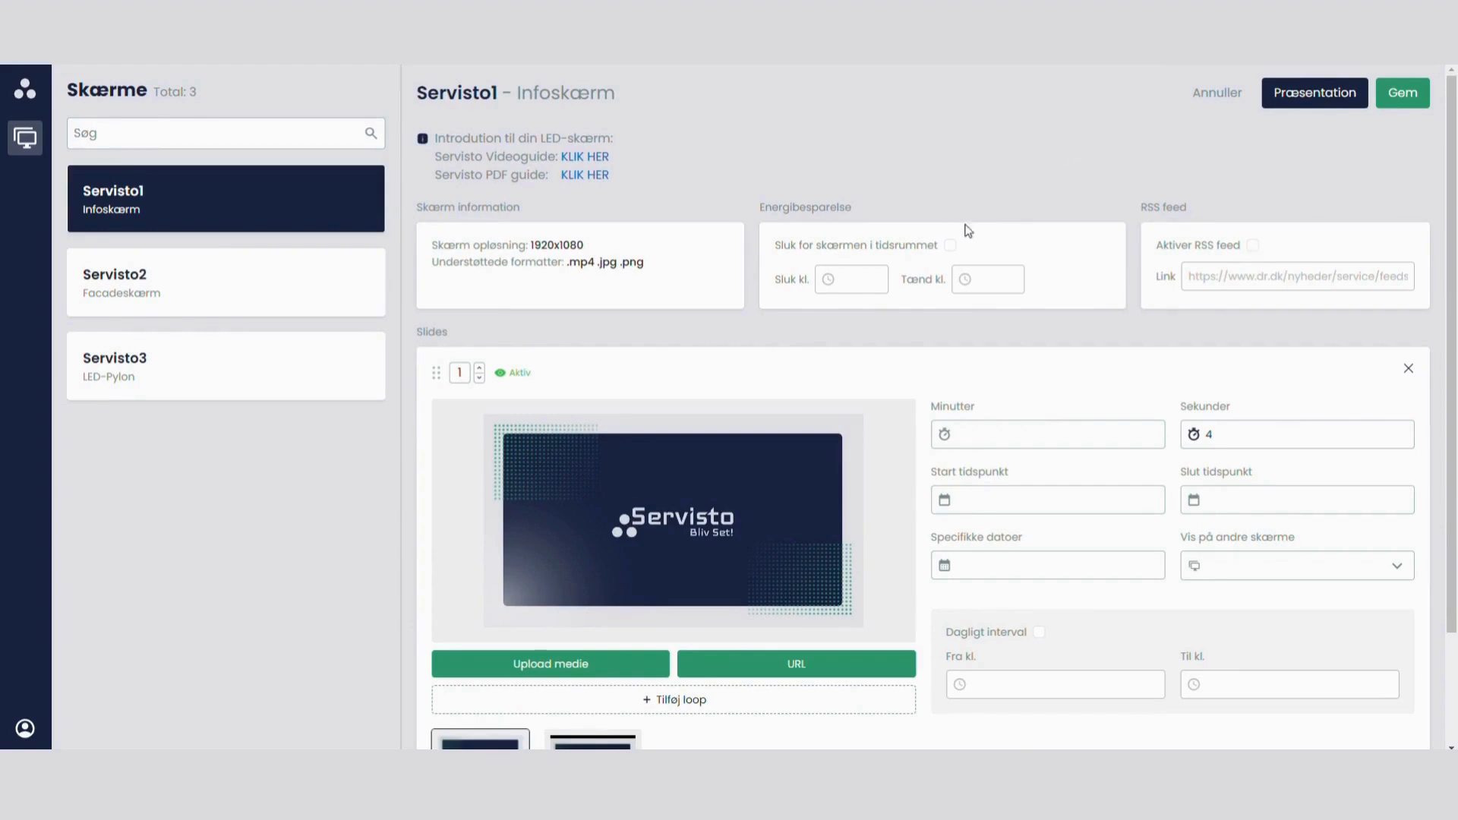
Step: Look through the settings of the Servisto2 facade screen and the Servisto3 LED pylon, and return to Servisto1
scroll(969, 230, down, 2)
click(221, 295)
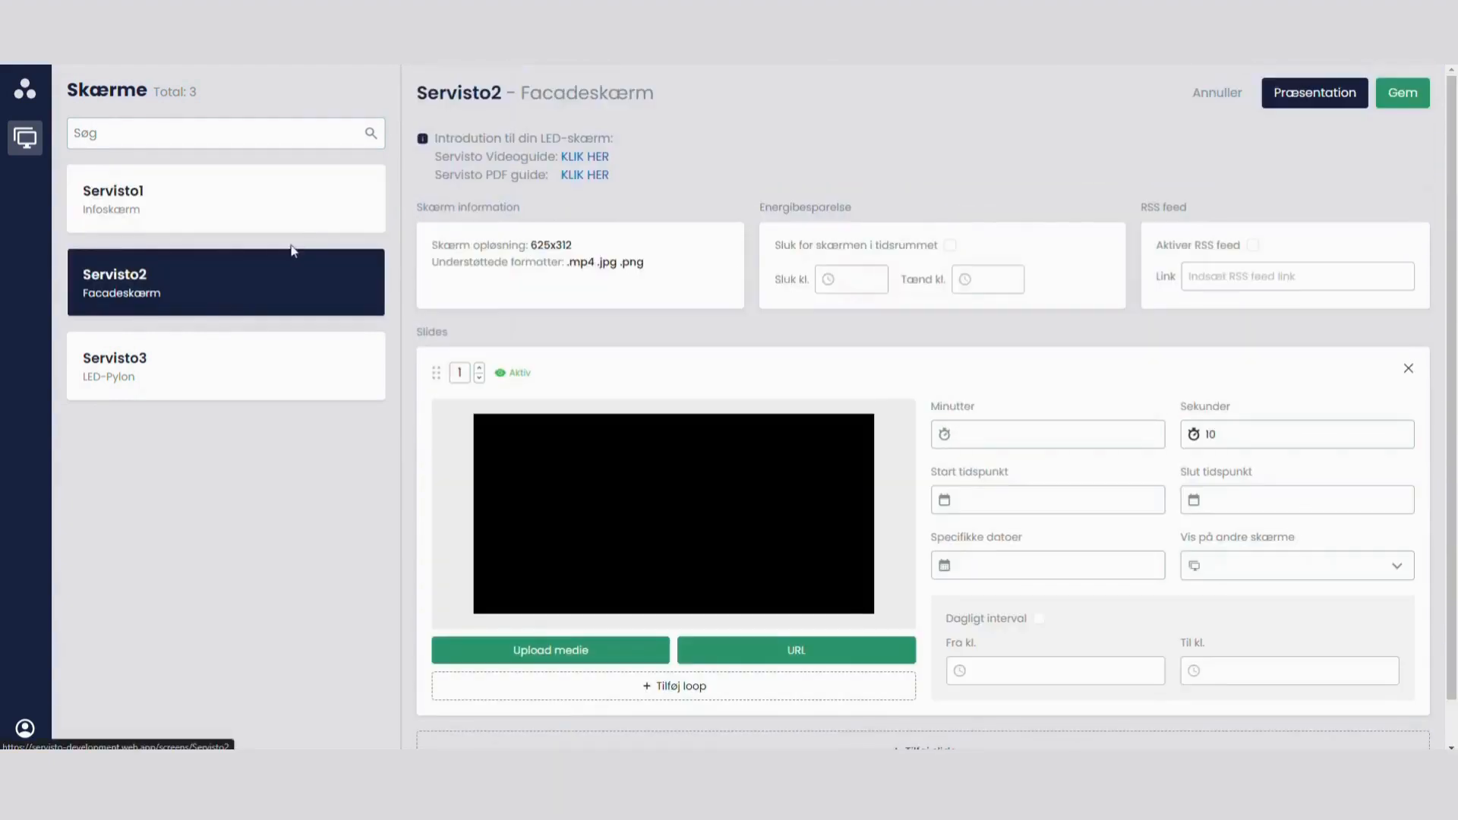
click(235, 208)
click(253, 285)
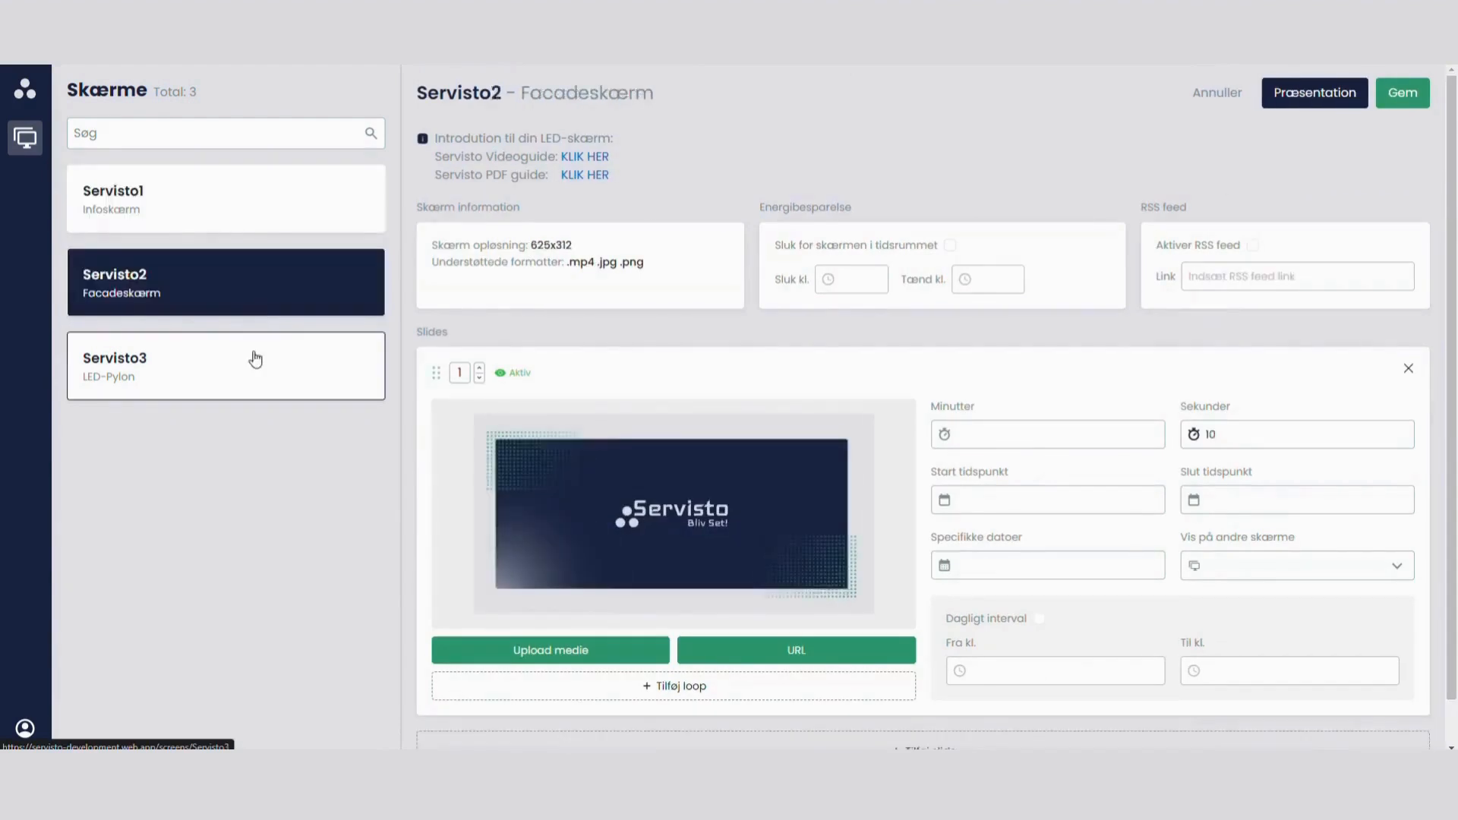
click(255, 360)
click(190, 194)
Step: Search the screen list for "ser" and clear the search text again
click(185, 132)
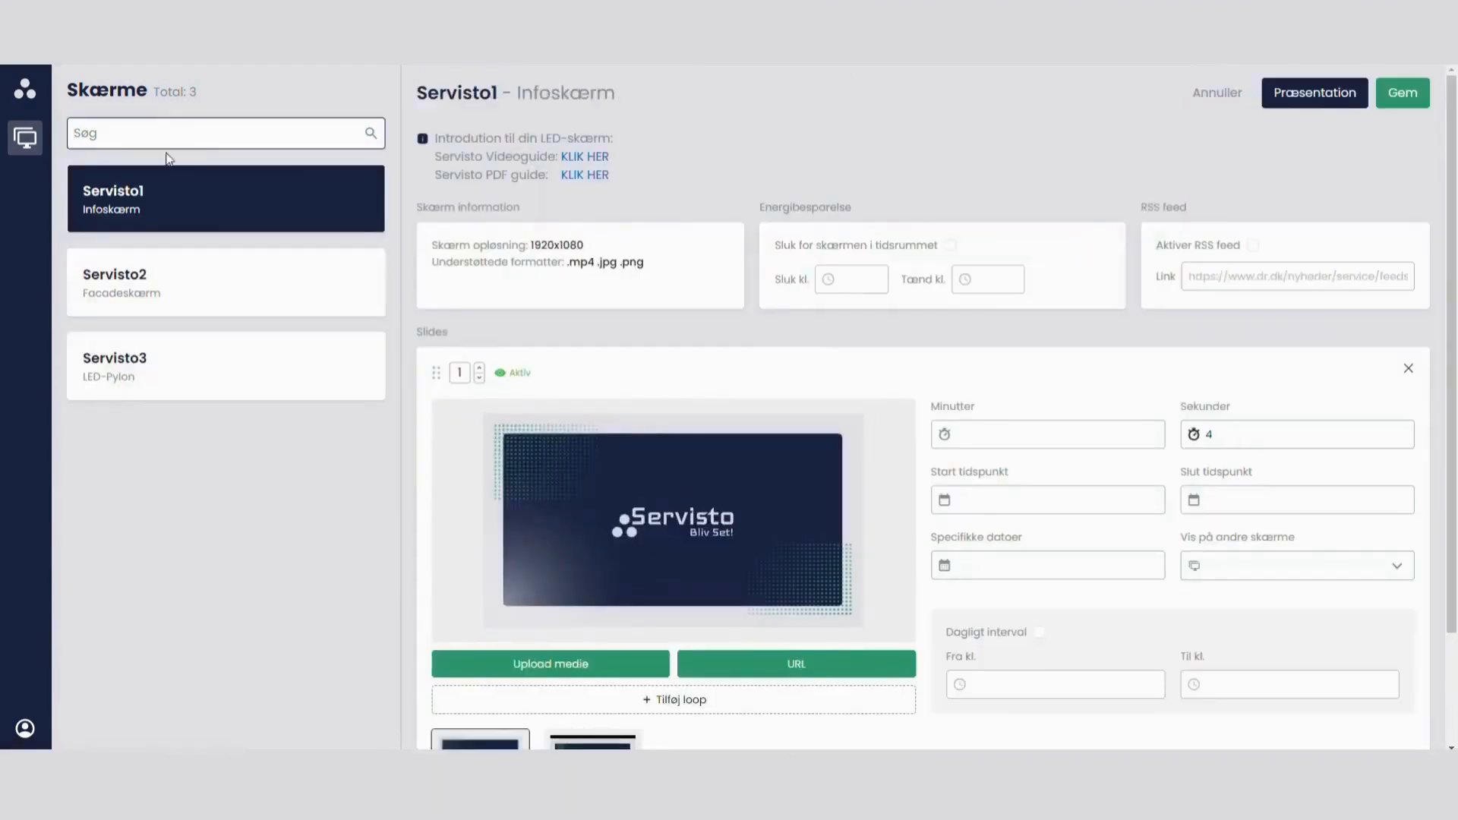
text(ser)
key(BackSpace)
key(BackSpace)
key(BackSpace)
Step: View which other screens slide 1 of Servisto1 can be shown on, and close the list without selecting any
scroll(1192, 531, down, 1)
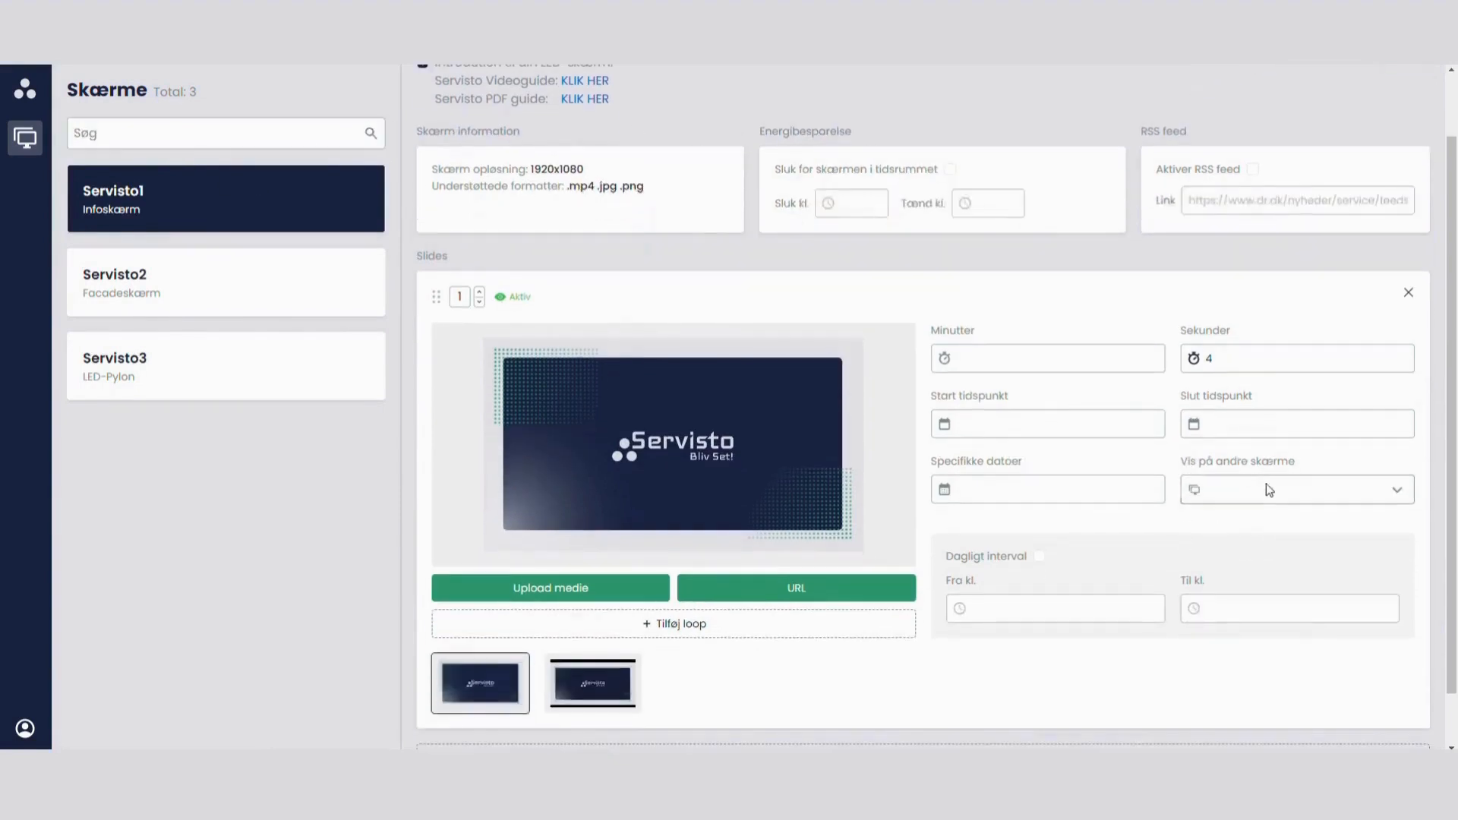
click(1268, 490)
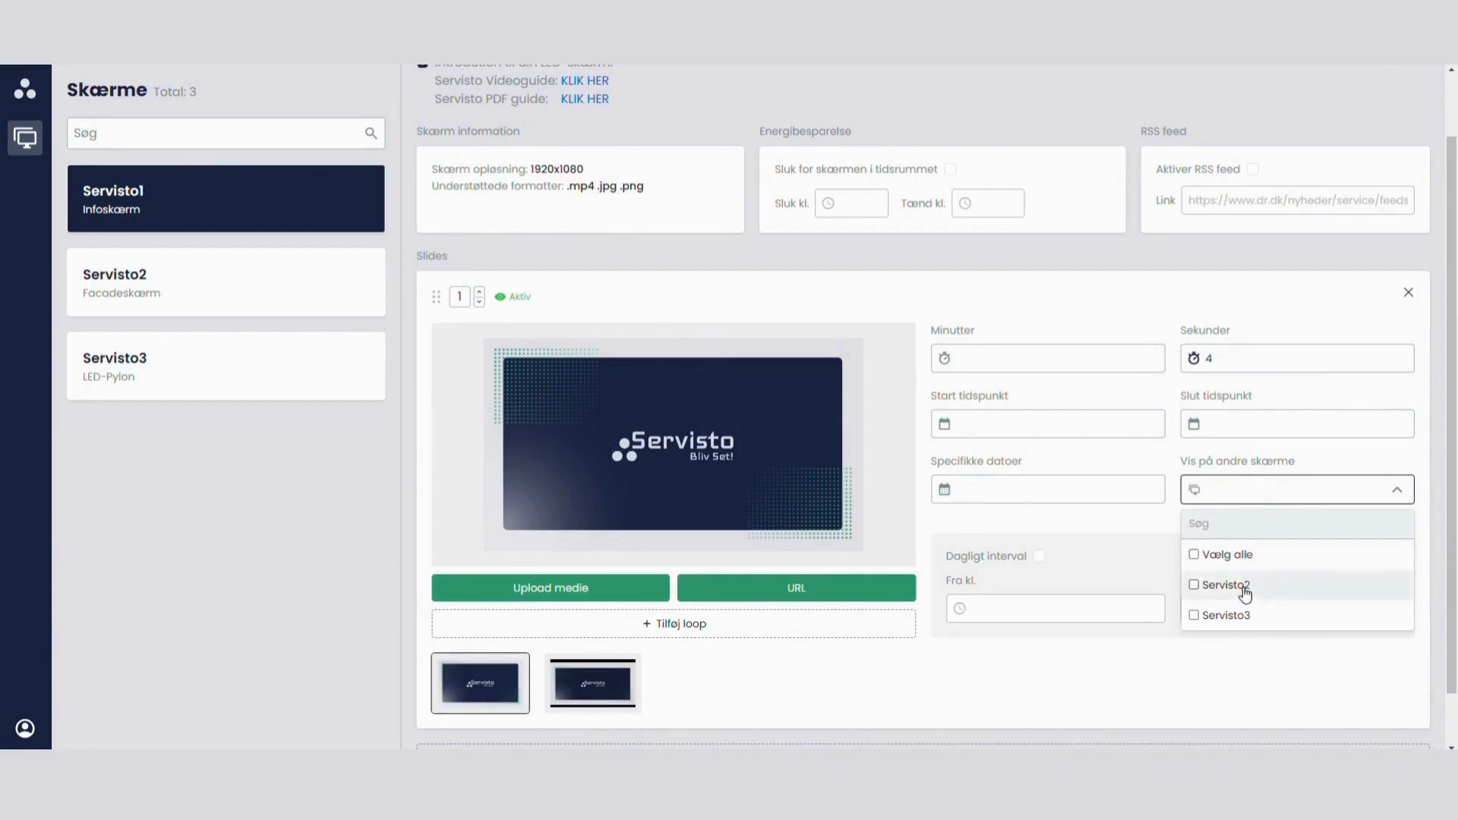
click(1172, 465)
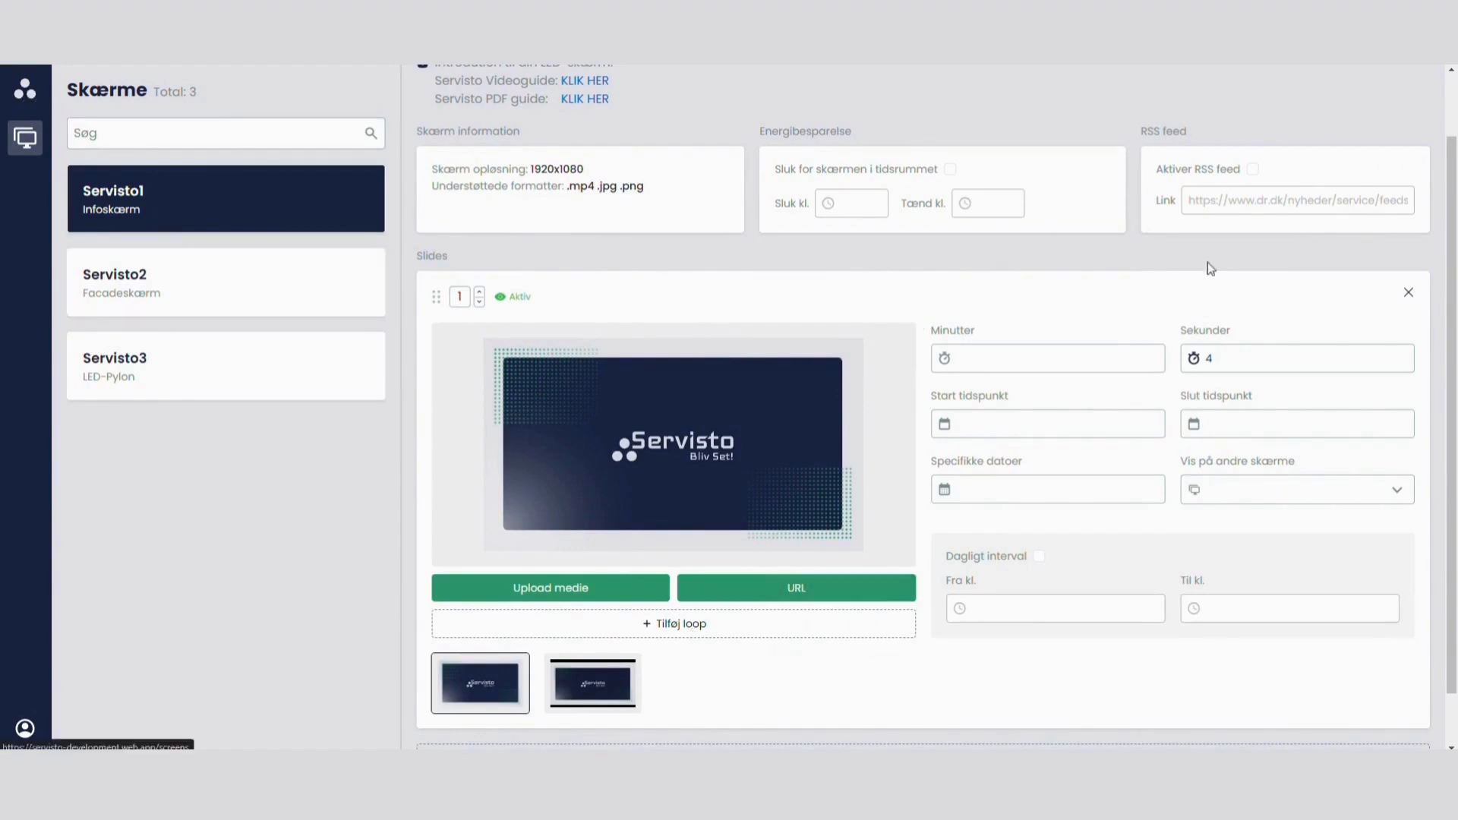
scroll(1210, 268, up, 2)
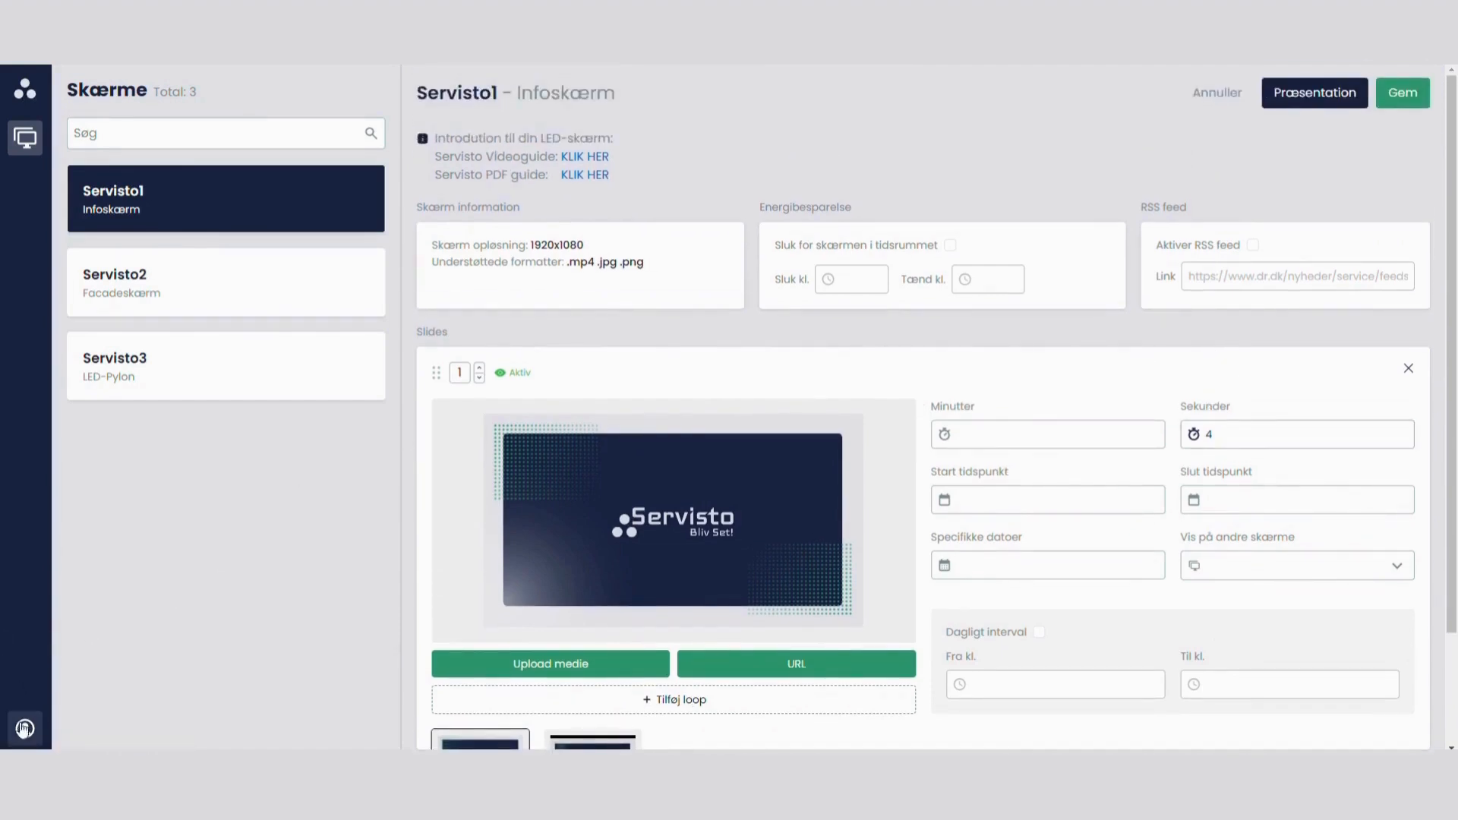
Step: View the user account page with its log-out option and return to the overview of screens
click(23, 729)
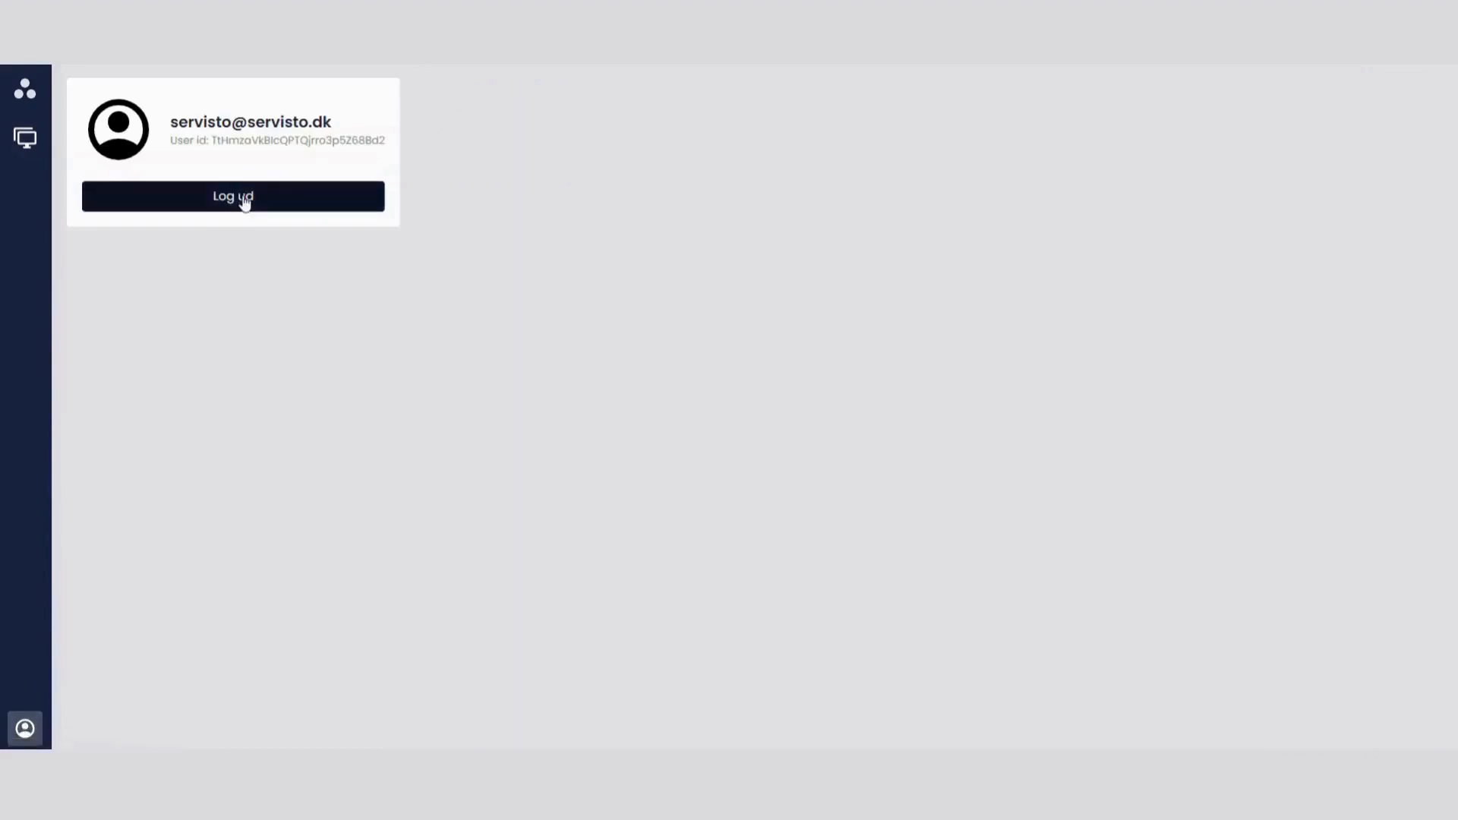
click(26, 138)
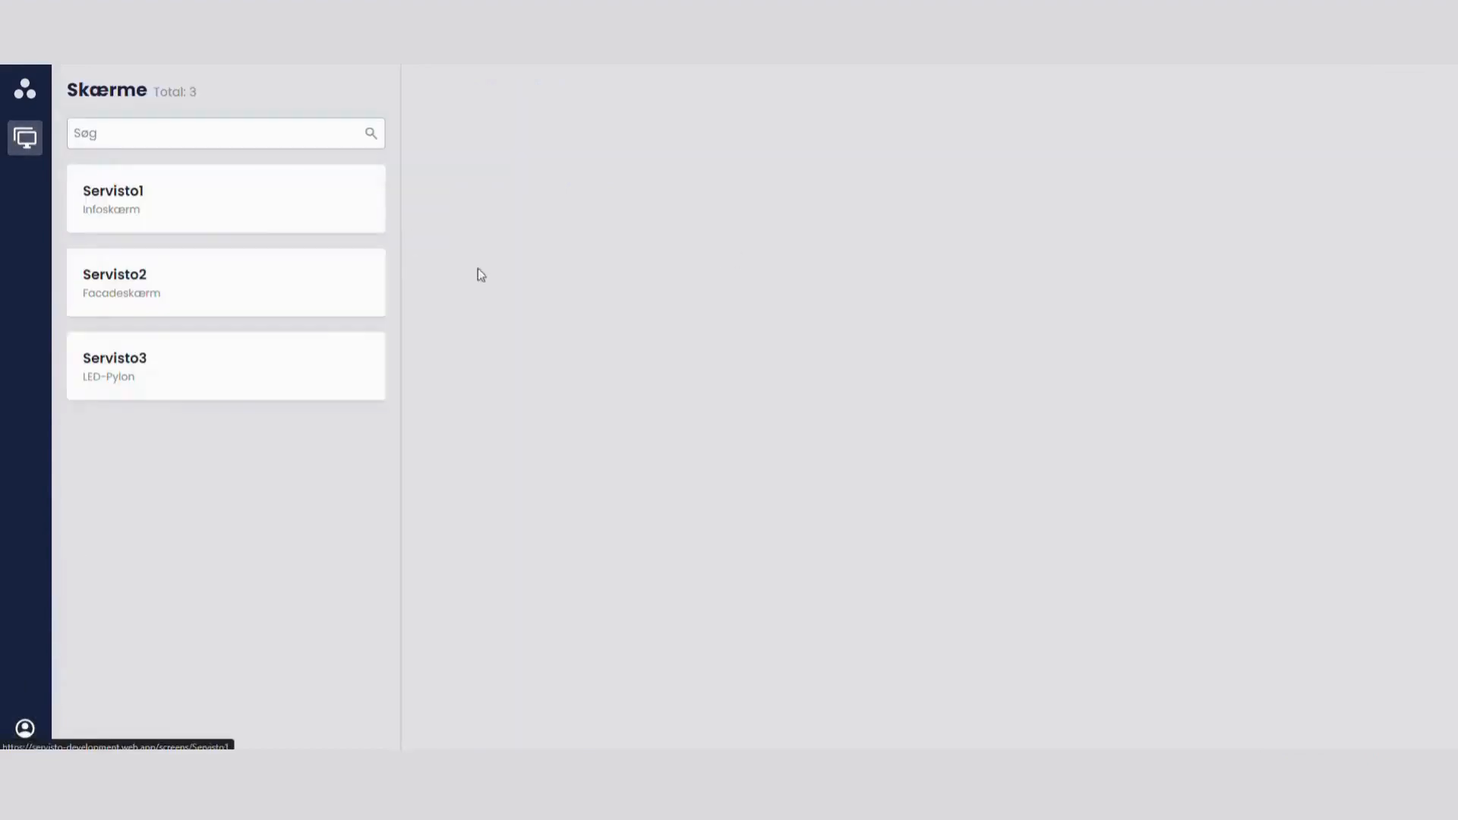
click(25, 728)
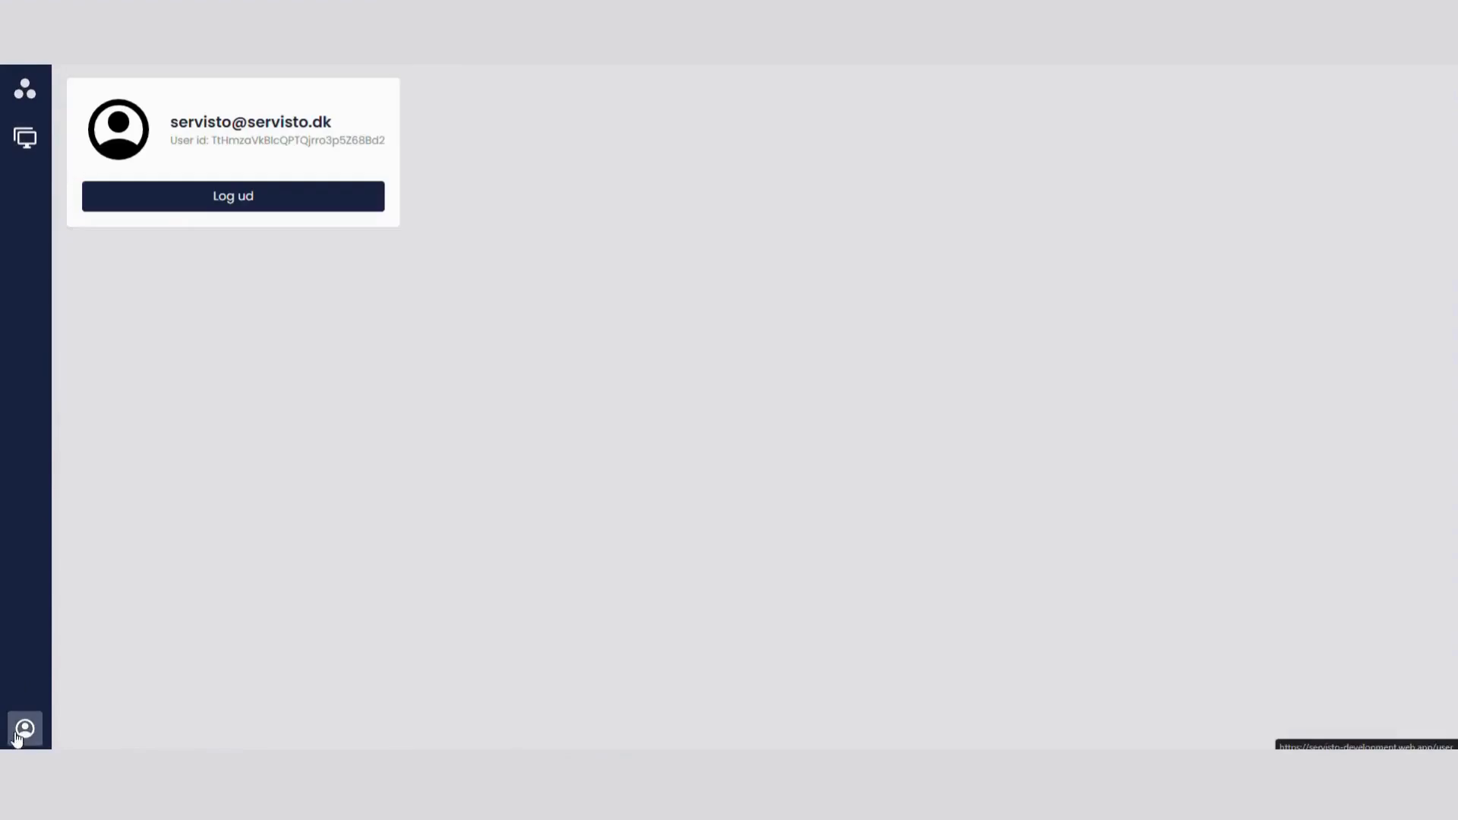
click(25, 137)
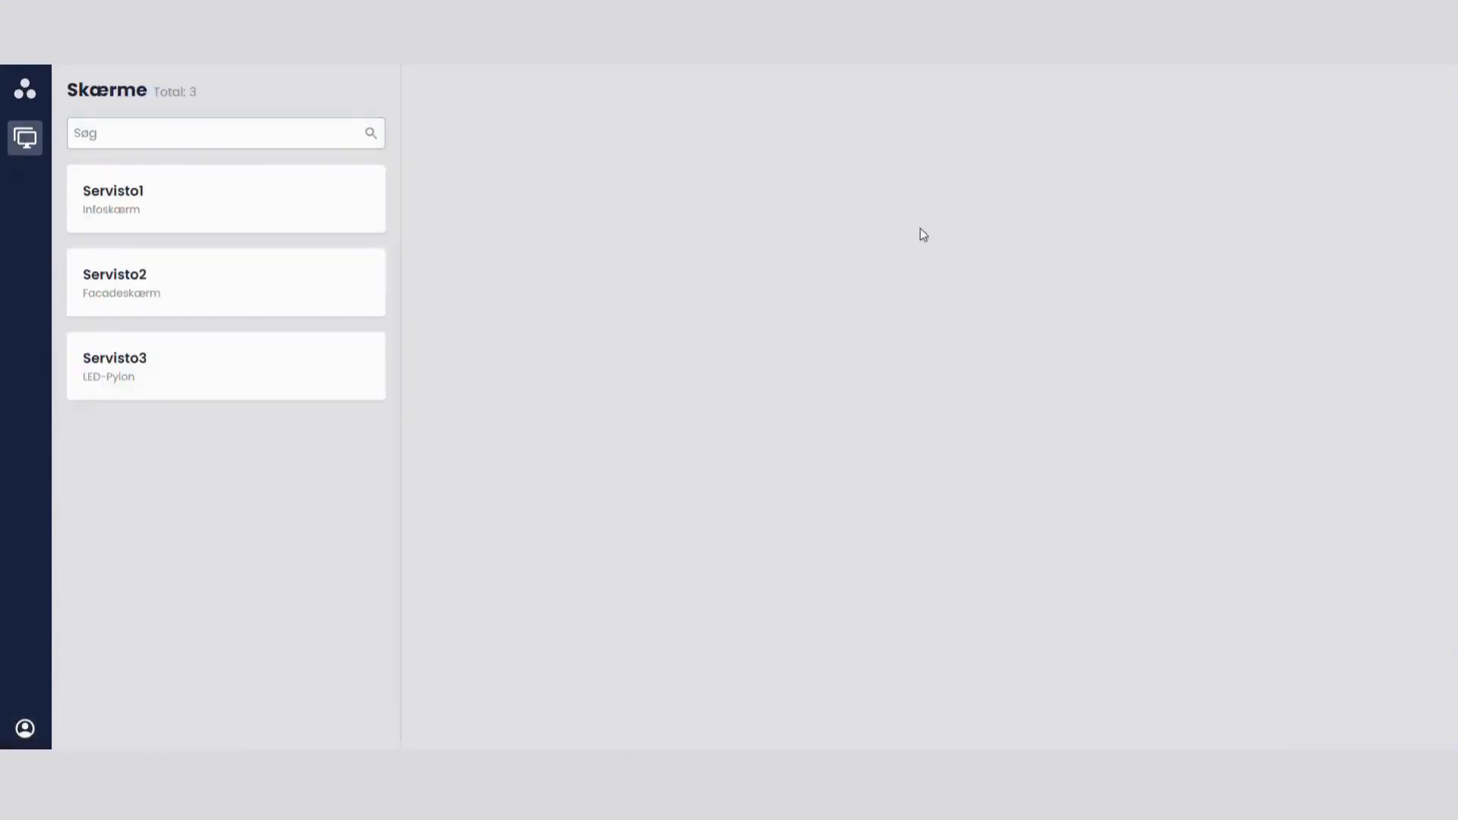